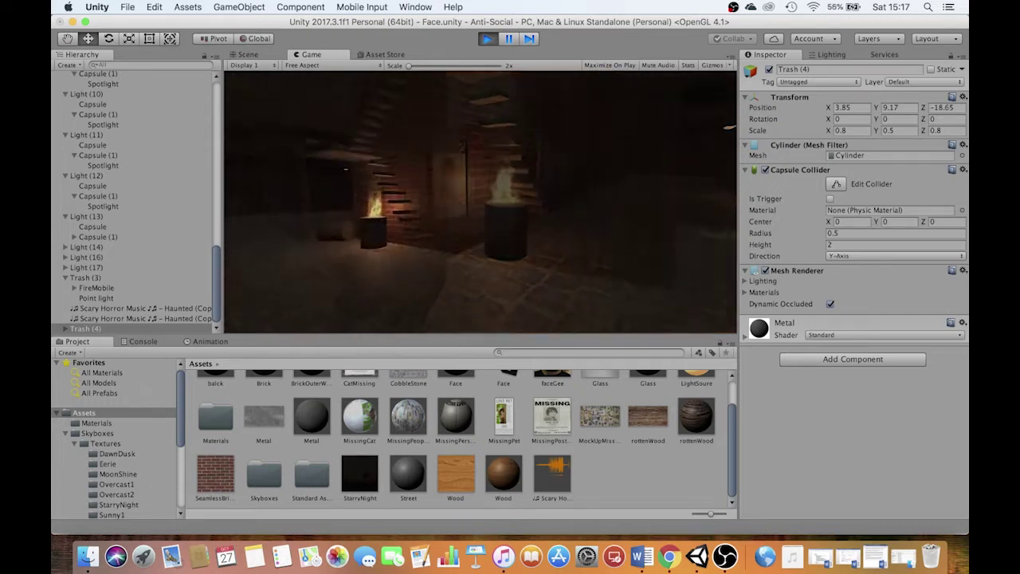
# - Walk through the fire-lit night level in play mode to preview the finished world
pyautogui.press('w')
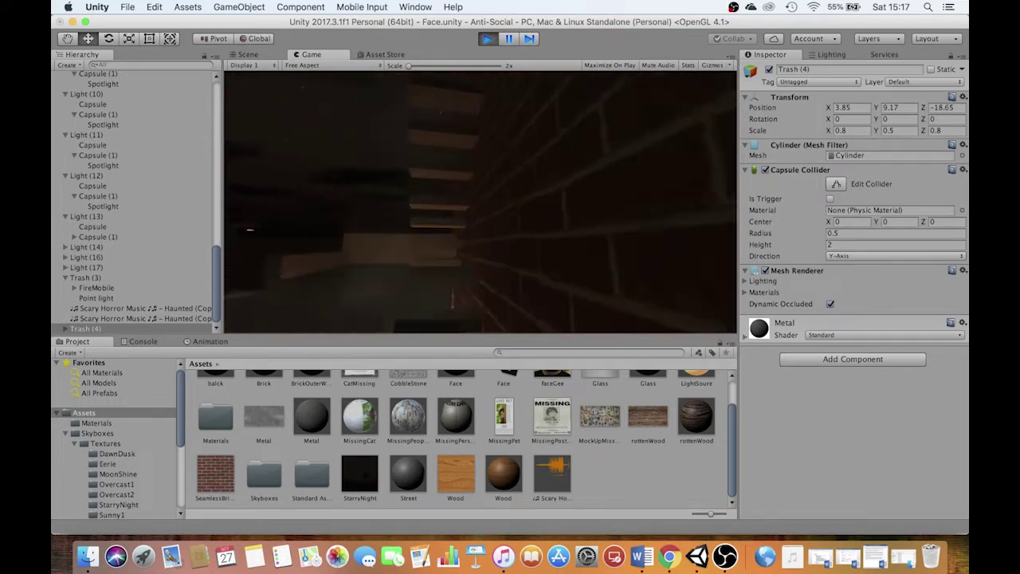
pyautogui.press('w')
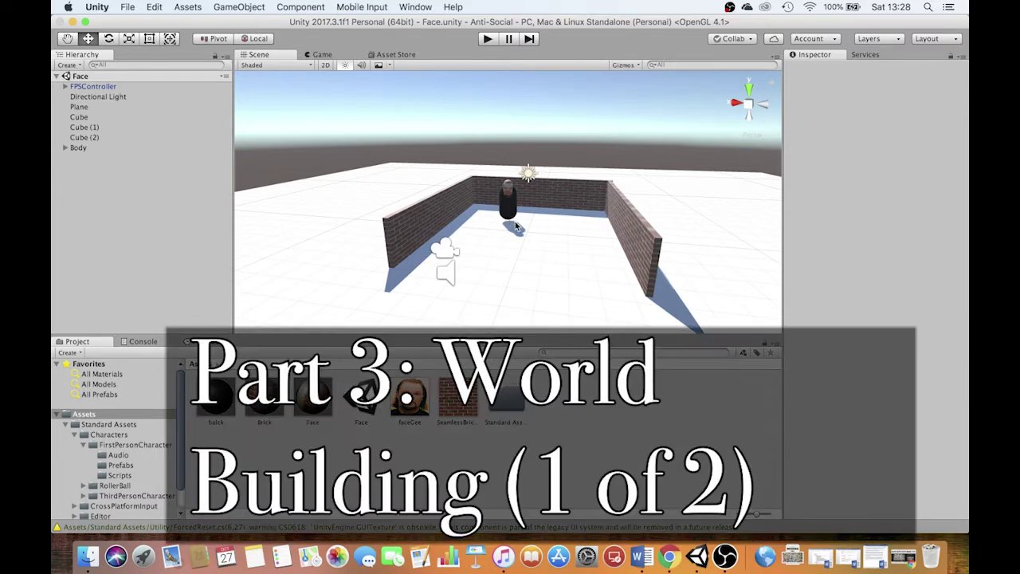
# - Set the scale of the side wall Cube (2) to 0.2 in X and 10 in Z
pyautogui.press('alt')
pyautogui.moveTo(515, 217); pyautogui.dragTo(472, 214, button='middle')
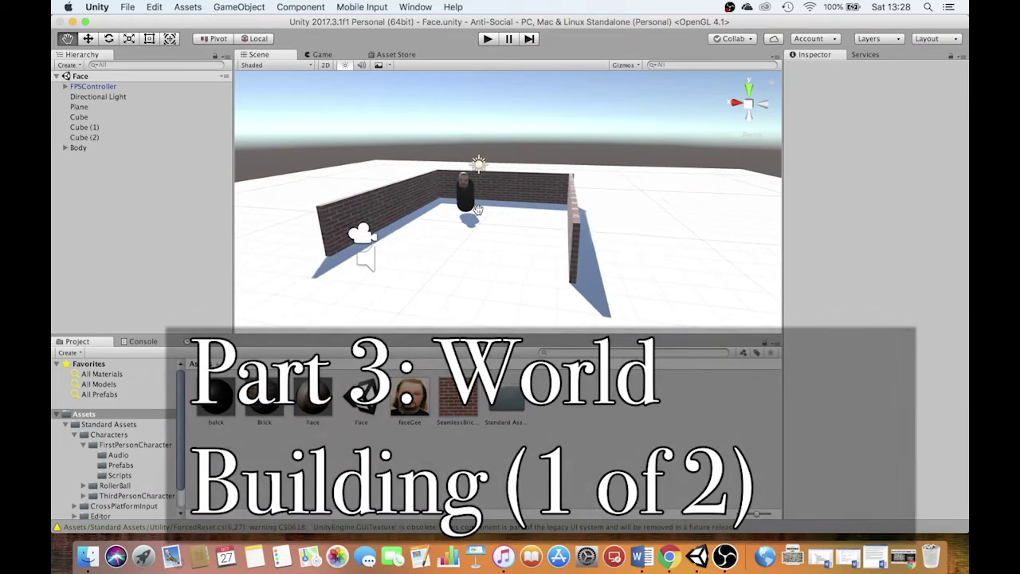
pyautogui.keyDown('alt'); pyautogui.moveTo(473, 215); pyautogui.dragTo(492, 209); pyautogui.keyUp('alt')
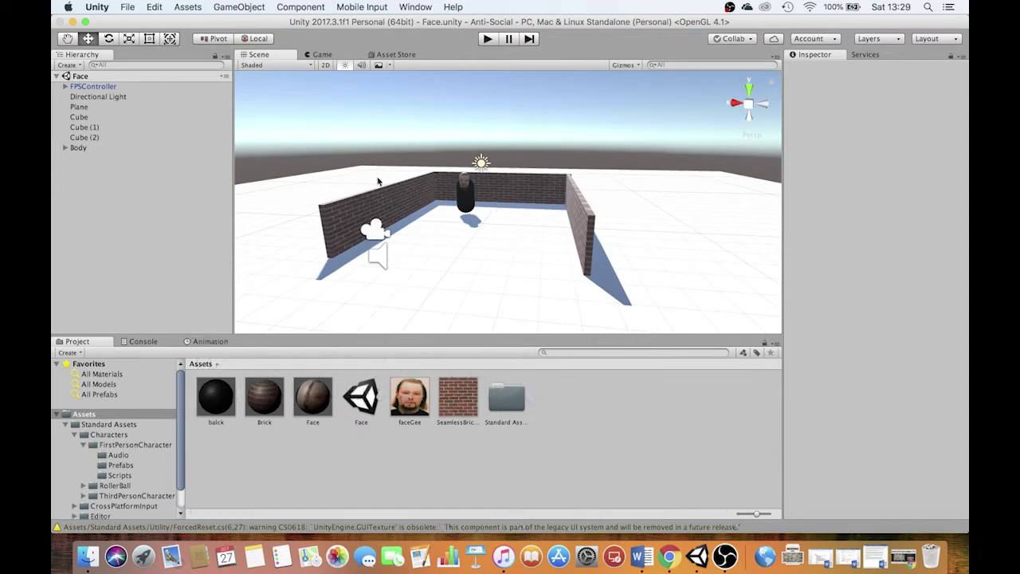
pyautogui.click(396, 203)
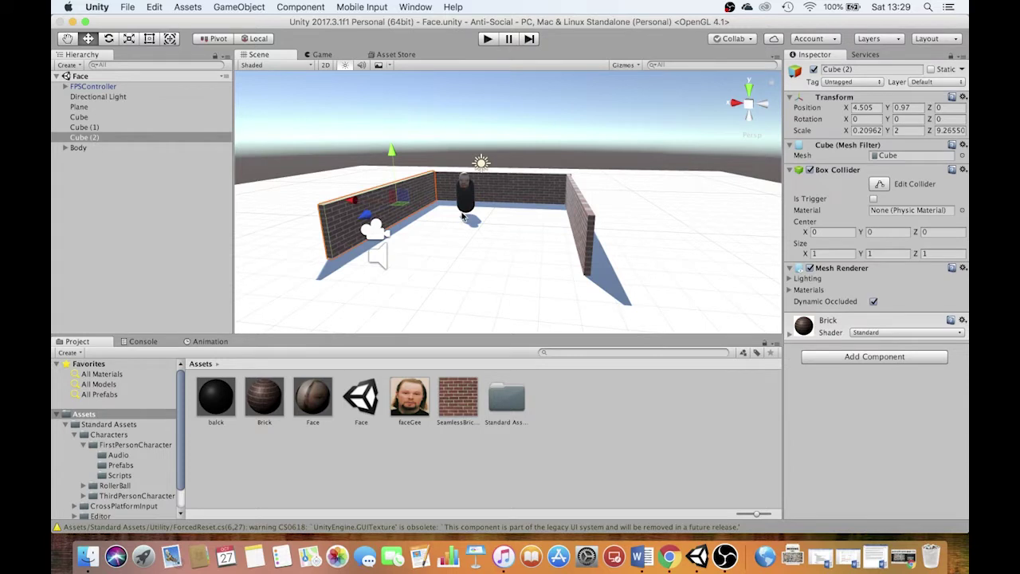
pyautogui.click(865, 131)
pyautogui.write('0.2')
pyautogui.write('10')
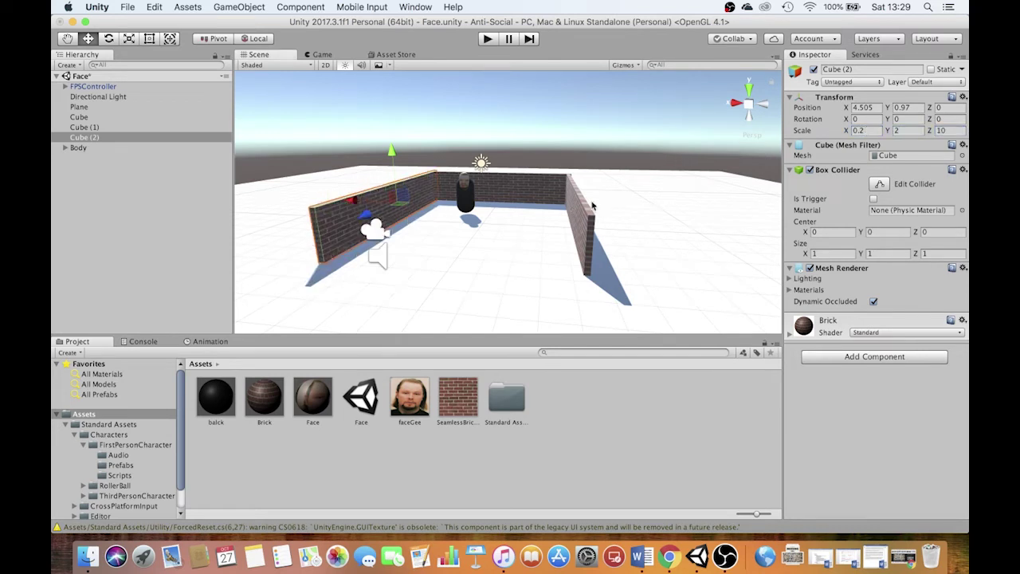
# - Set the scale of the walls Cube and Cube (1) to 0.2 in X and 10 in Z
pyautogui.click(753, 176)
pyautogui.click(592, 210)
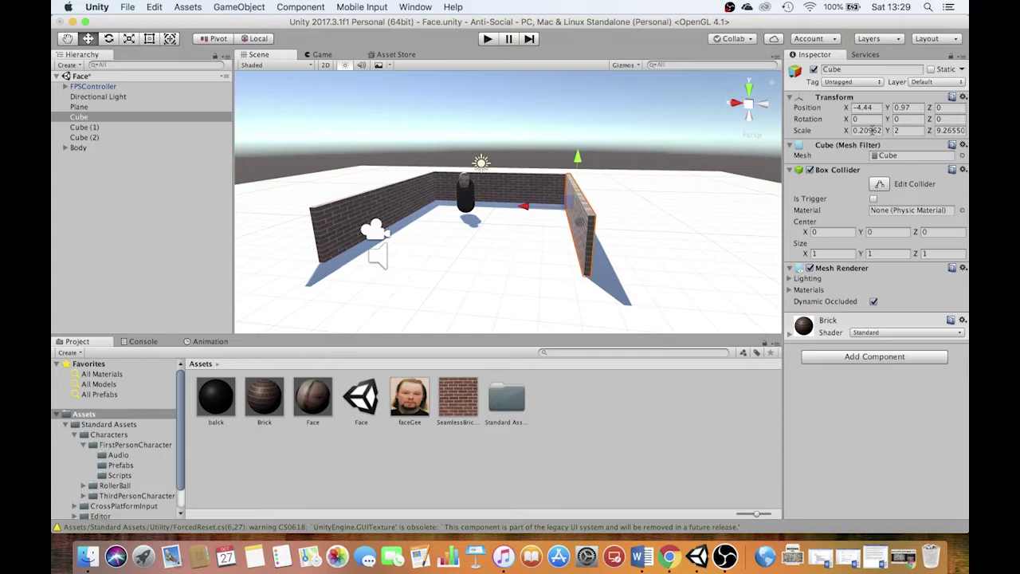
pyautogui.click(514, 188)
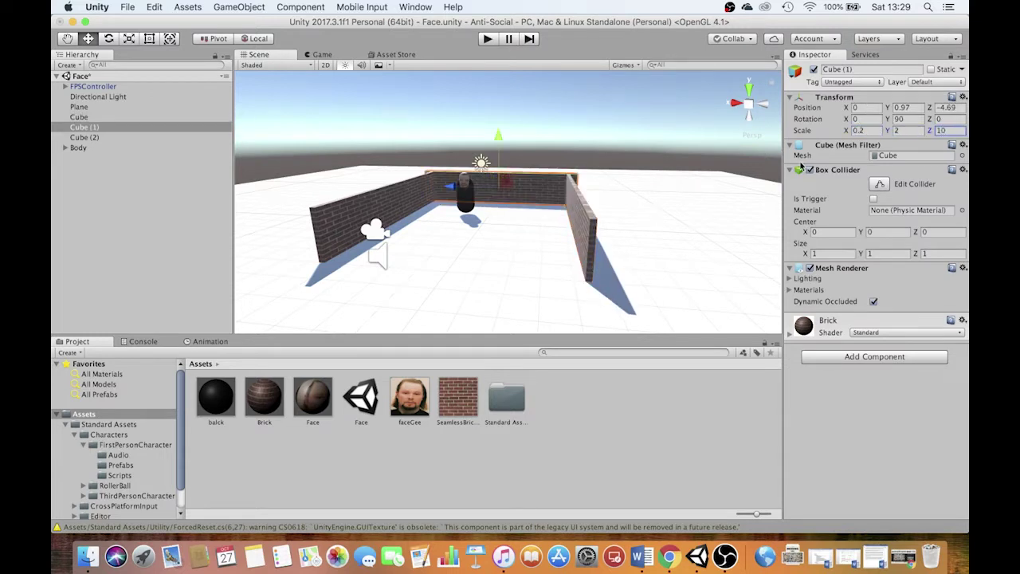
# - Align the three walls at their corners from the top view, moving Cube (1) to Z -4.97 and Cube to X -4.86
pyautogui.keyDown('alt'); pyautogui.moveTo(676, 113); pyautogui.dragTo(543, 176); pyautogui.keyUp('alt')
pyautogui.click(750, 89)
pyautogui.moveTo(526, 301); pyautogui.dragTo(526, 304)
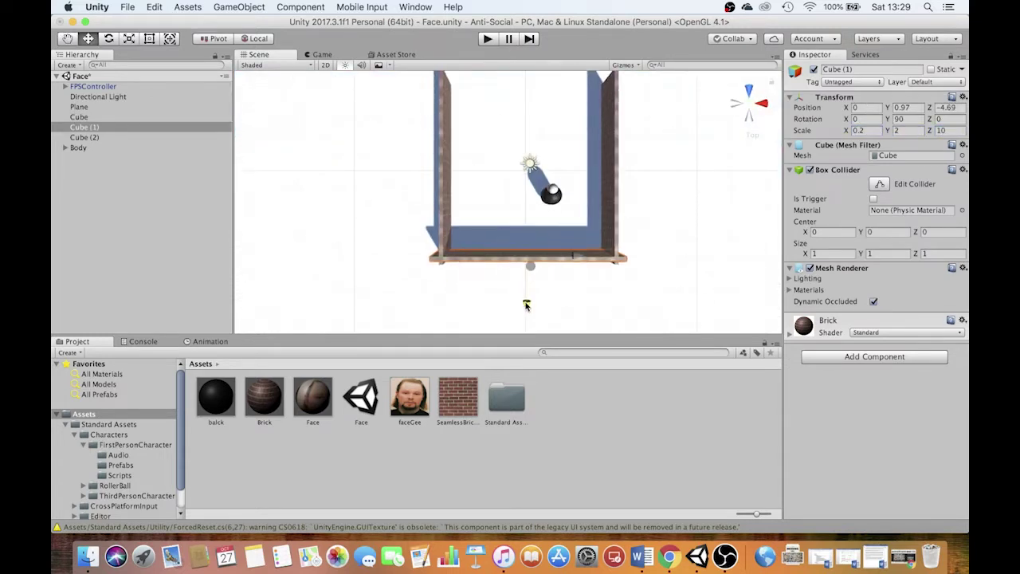
pyautogui.click(447, 219)
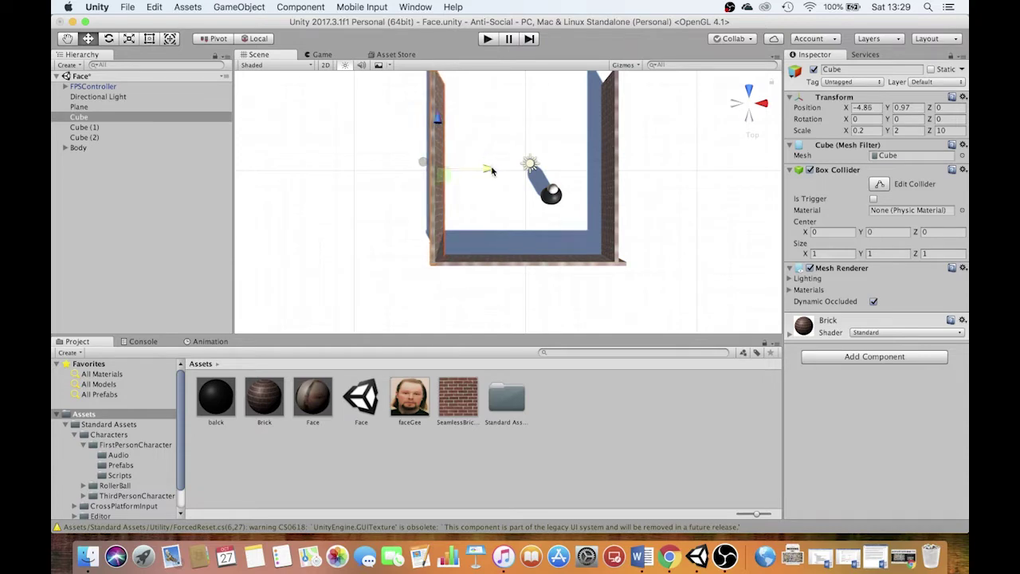
pyautogui.click(613, 210)
pyautogui.moveTo(661, 169); pyautogui.dragTo(669, 169)
# - Move the Body character out of the walled area to about X 15
pyautogui.keyDown('alt'); pyautogui.moveTo(596, 220); pyautogui.dragTo(64, 138); pyautogui.keyUp('alt')
pyautogui.click(78, 148)
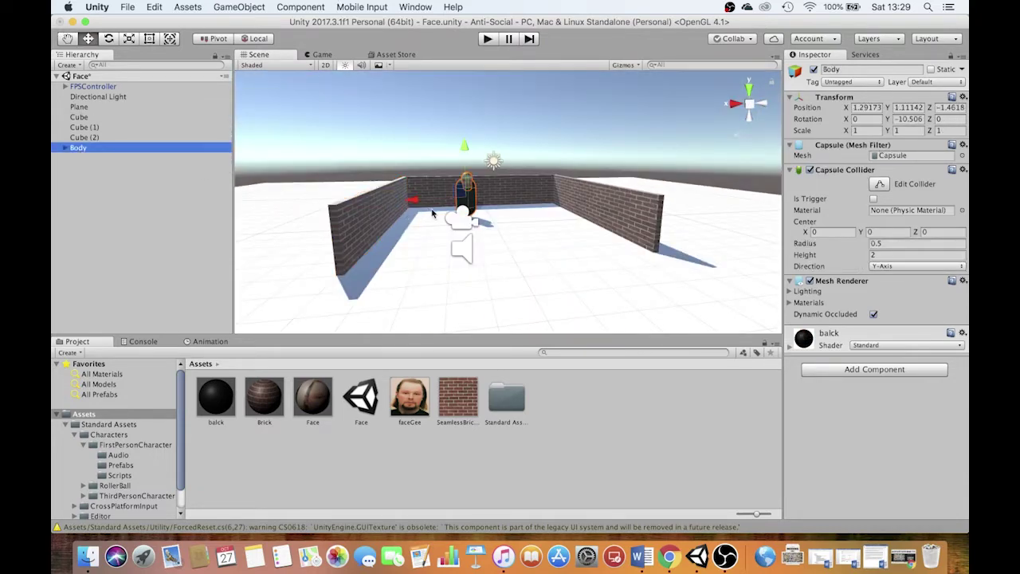
pyautogui.moveTo(420, 203); pyautogui.dragTo(169, 189)
# - Duplicate the back wall and move the copy to Z 5.03 to close the open side of the enclosure
pyautogui.keyDown('alt'); pyautogui.moveTo(283, 202); pyautogui.dragTo(317, 261); pyautogui.keyUp('alt')
pyautogui.click(473, 186)
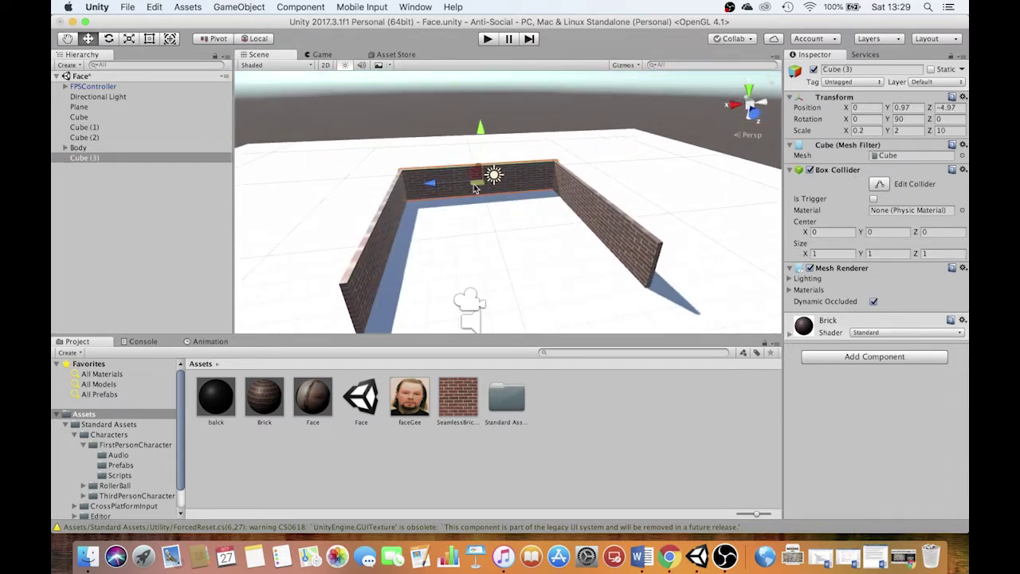
pyautogui.keyDown('alt'); pyautogui.moveTo(445, 179); pyautogui.dragTo(374, 87); pyautogui.keyUp('alt')
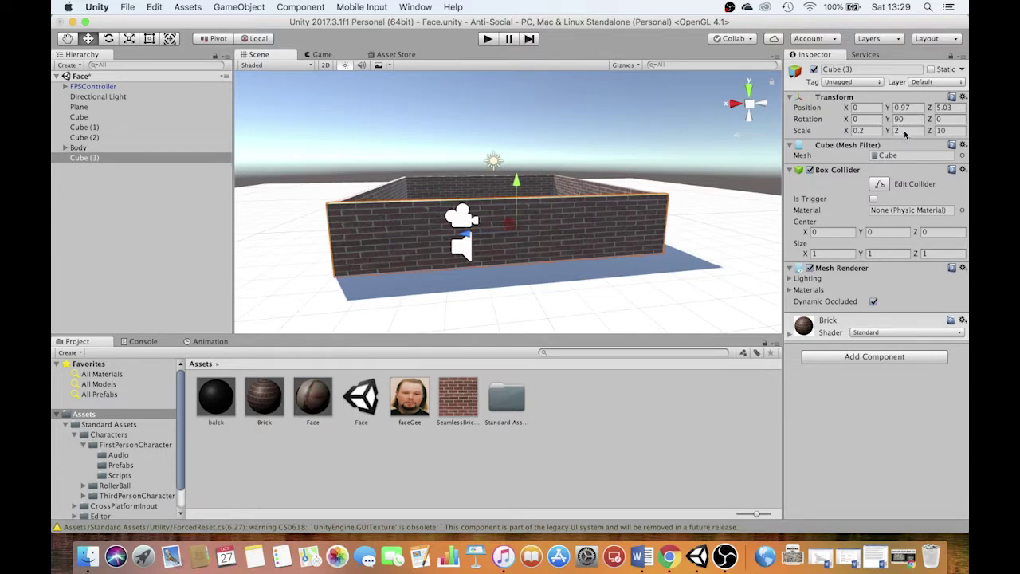
# - Set the Y scale of all four brick walls to 10
pyautogui.write('10')
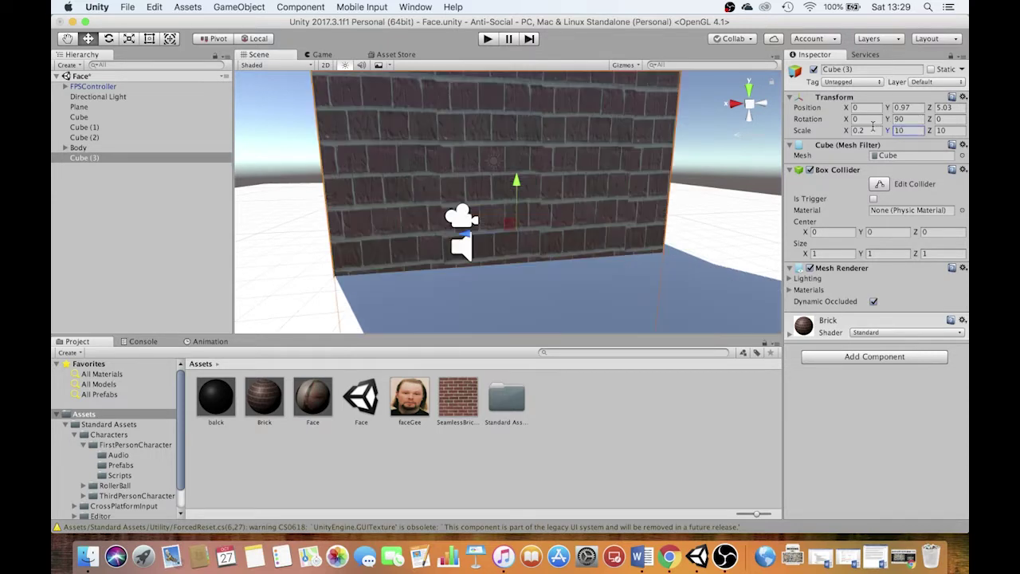
pyautogui.scroll(-5, 521, 137)
pyautogui.keyDown('alt'); pyautogui.moveTo(538, 176); pyautogui.dragTo(956, 231); pyautogui.keyUp('alt')
pyautogui.click(464, 231)
pyautogui.click(896, 129)
pyautogui.write('10')
pyautogui.click(496, 226)
pyautogui.click(897, 129)
pyautogui.write('10')
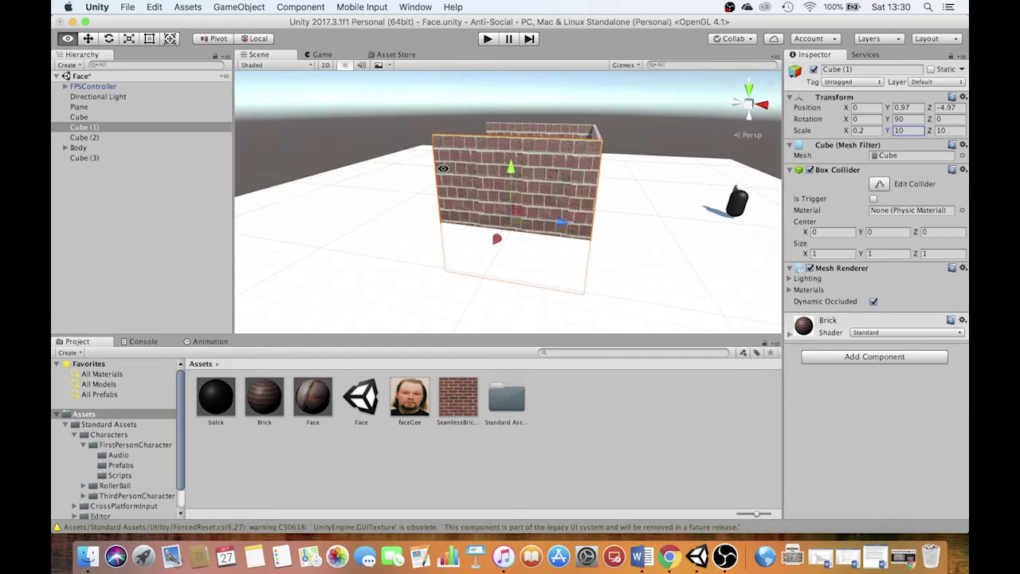
pyautogui.keyDown('alt'); pyautogui.moveTo(443, 168); pyautogui.dragTo(677, 188); pyautogui.keyUp('alt')
pyautogui.click(462, 213)
pyautogui.click(897, 130)
pyautogui.write('10')
# - Raise all four walls together to Y 4.95 so that they stand on the ground plane
pyautogui.scroll(-5, 540, 141)
pyautogui.moveTo(84, 158); pyautogui.dragTo(84, 143)
pyautogui.keyDown('shift'); pyautogui.click(79, 117); pyautogui.keyUp('shift')
pyautogui.keyDown('alt'); pyautogui.moveTo(718, 195); pyautogui.dragTo(474, 112); pyautogui.keyUp('alt')
pyautogui.keyDown('alt'); pyautogui.moveTo(551, 141); pyautogui.dragTo(550, 201); pyautogui.keyUp('alt')
# - Set the Brick material's main tiling to about X 6.93 and Y 3.01
pyautogui.click(263, 403)
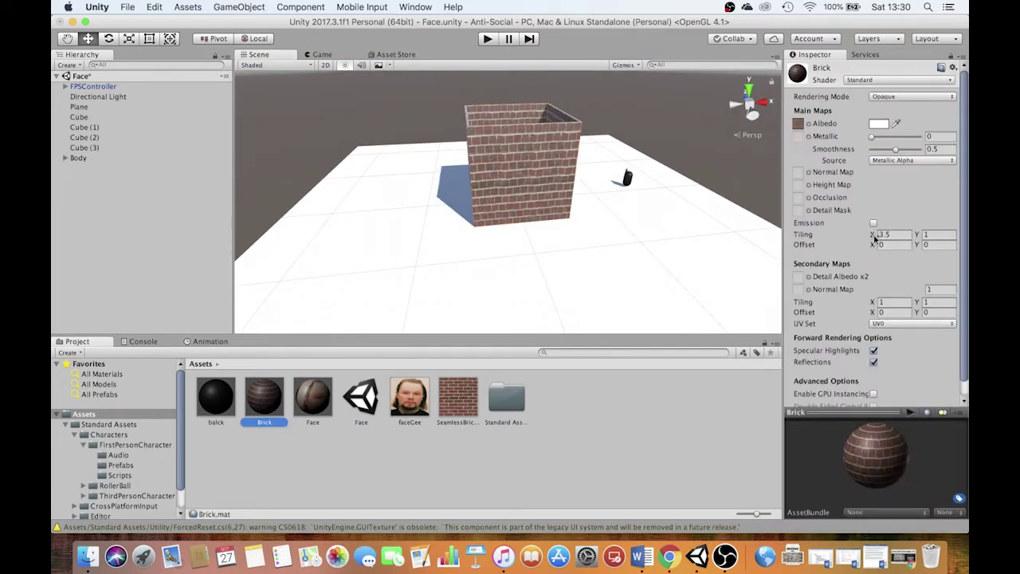
pyautogui.moveTo(879, 240); pyautogui.dragTo(946, 239)
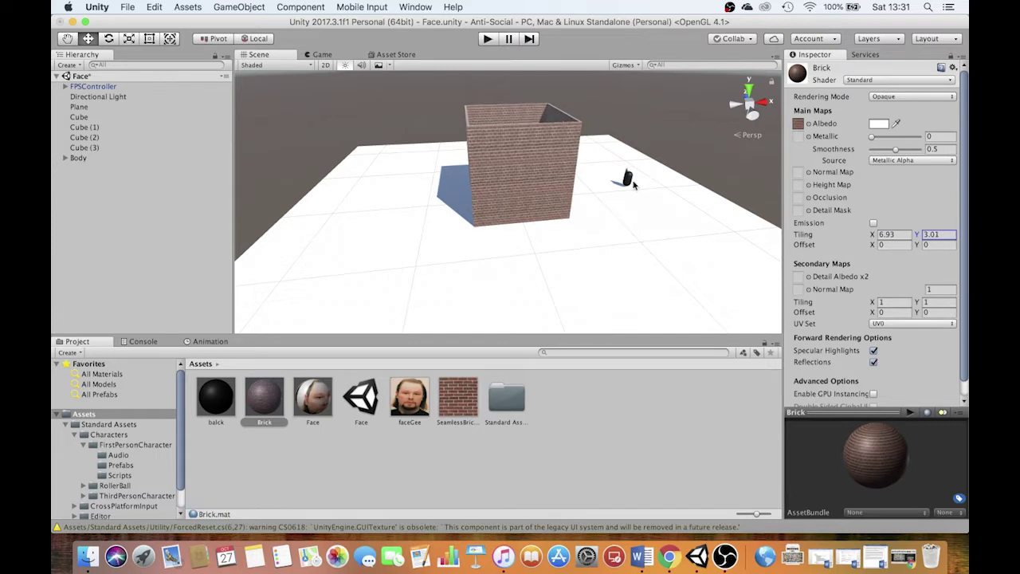
# - Move the Body character close to the building's wall, to about X 6.52, as a size reference for the bricks
pyautogui.click(80, 158)
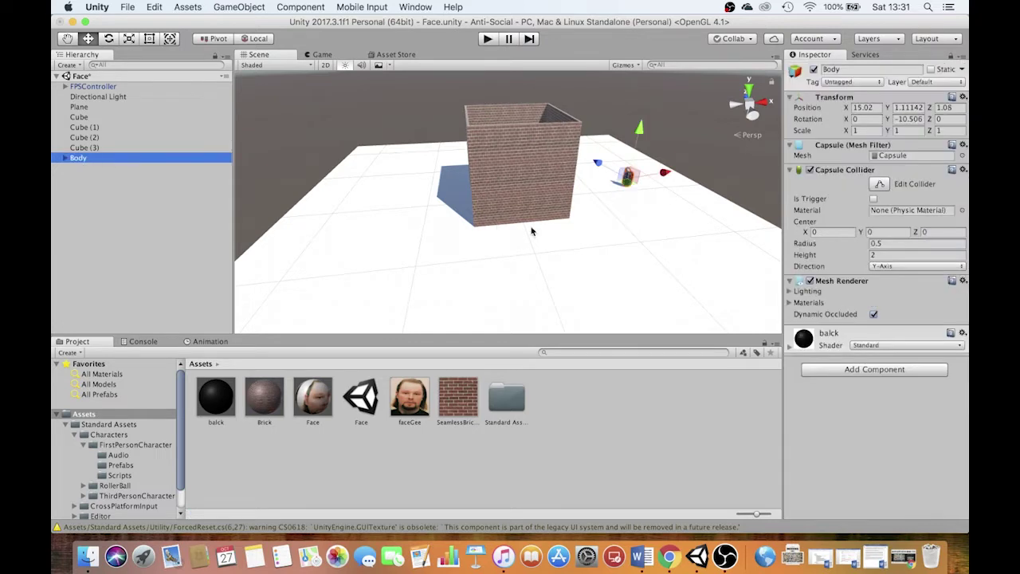
pyautogui.moveTo(670, 175); pyautogui.dragTo(383, 182)
pyautogui.press('f')
pyautogui.scroll(2, 556, 189)
pyautogui.moveTo(555, 189)
pyautogui.keyDown('alt'); pyautogui.mouseDown()
pyautogui.moveTo(590, 185)
pyautogui.moveTo(555, 168)
pyautogui.moveTo(549, 182)
pyautogui.mouseUp(); pyautogui.keyUp('alt')
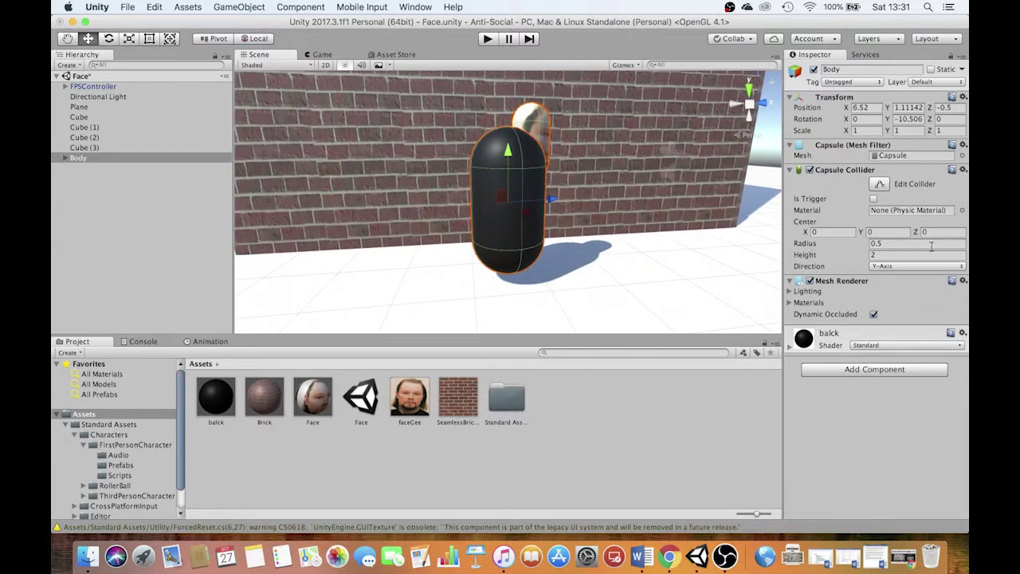
# - Refine the Brick material's main tiling to X 6 and Y 4.75
pyautogui.click(273, 399)
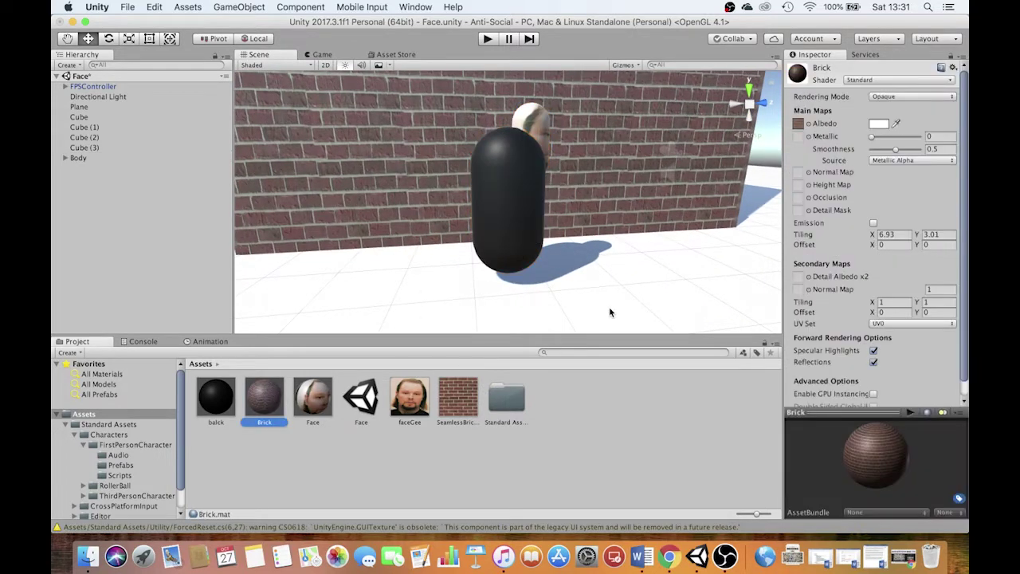
pyautogui.moveTo(877, 235); pyautogui.dragTo(939, 234)
pyautogui.click(903, 234)
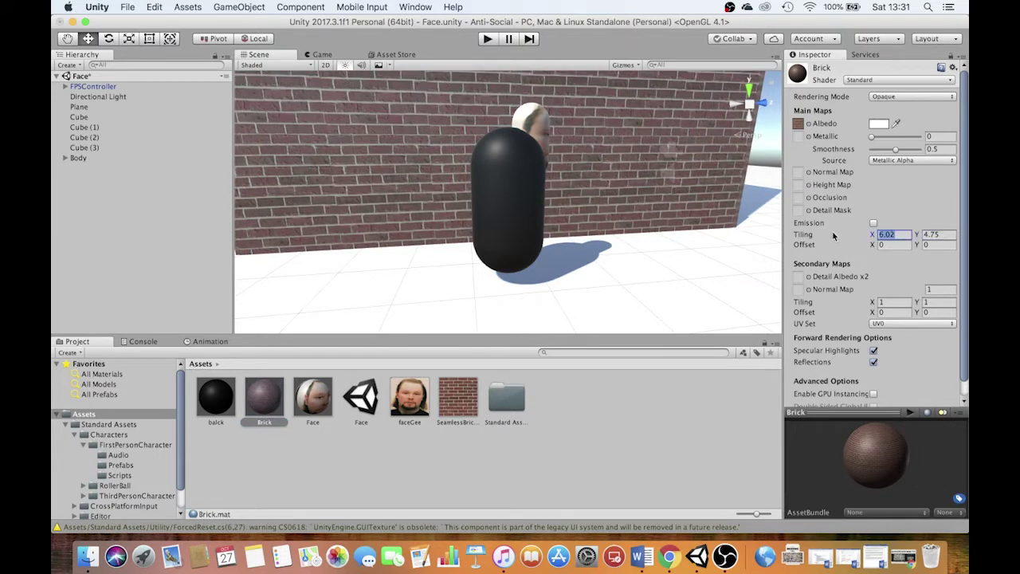
pyautogui.write('6')
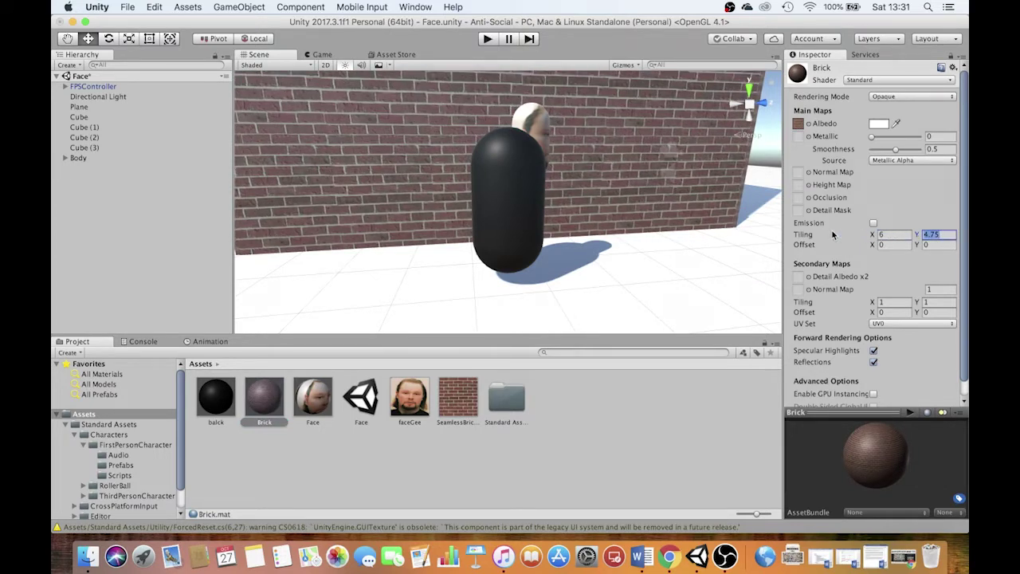
# - Parent the walls Cube (1), Cube (2) and Cube (3) to Cube in the scene hierarchy
pyautogui.scroll(-10, 519, 196)
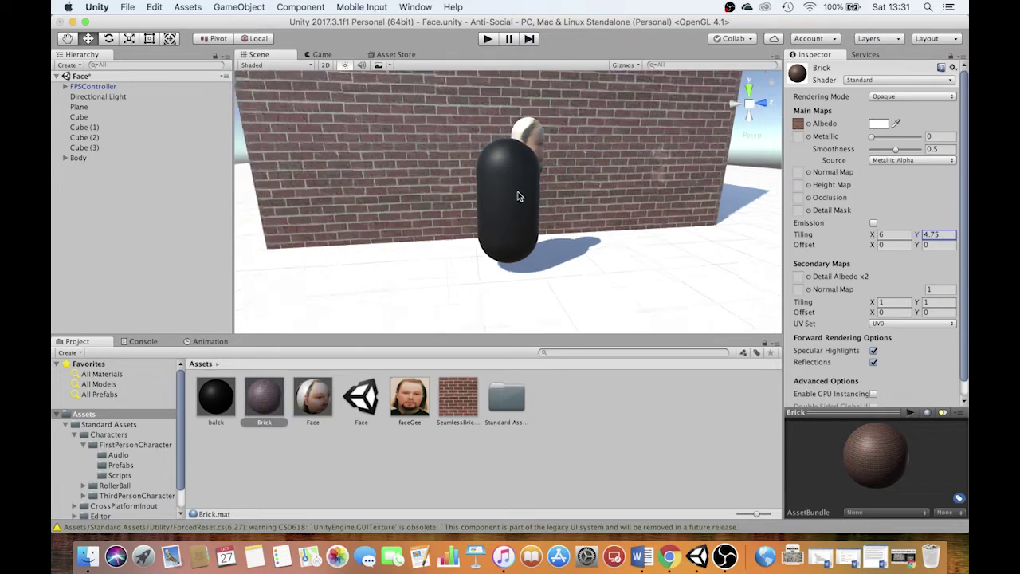
pyautogui.moveTo(496, 183)
pyautogui.keyDown('alt'); pyautogui.mouseDown()
pyautogui.moveTo(585, 236)
pyautogui.moveTo(551, 196)
pyautogui.moveTo(500, 175)
pyautogui.mouseUp(); pyautogui.keyUp('alt')
pyautogui.scroll(-6, 501, 174)
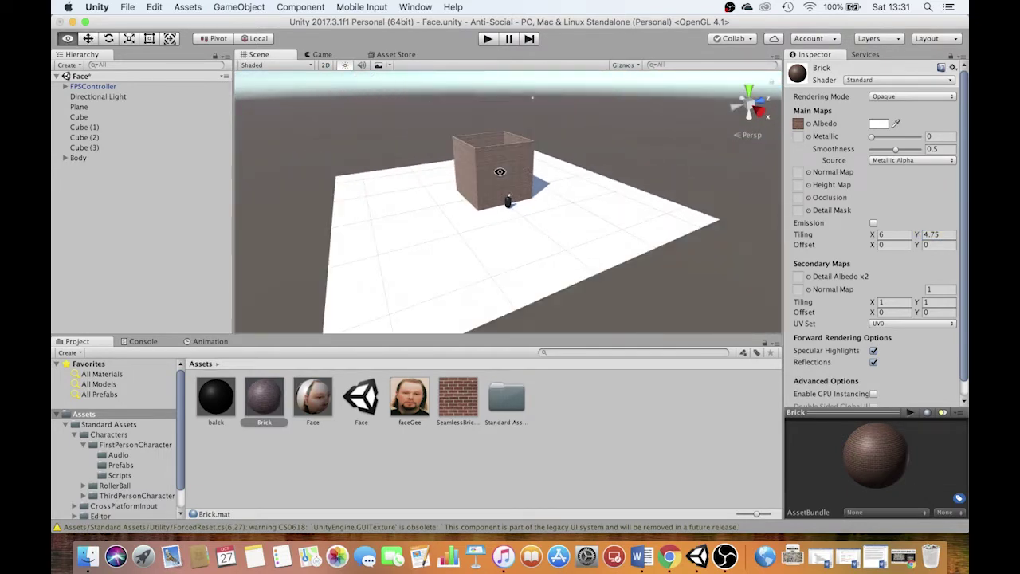
pyautogui.moveTo(500, 171); pyautogui.dragTo(581, 209, button='middle')
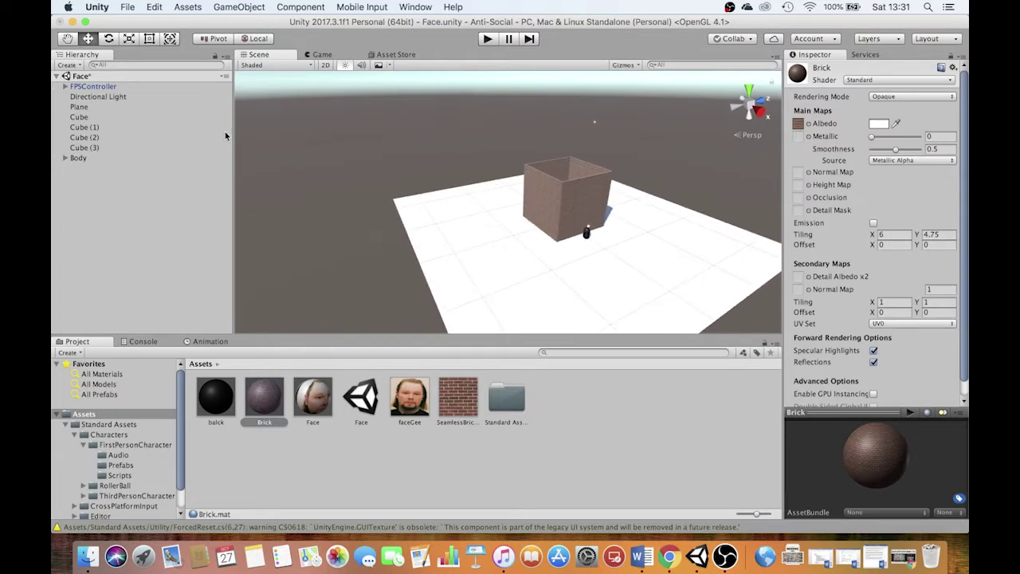
pyautogui.keyDown('alt'); pyautogui.moveTo(586, 210); pyautogui.dragTo(402, 217); pyautogui.keyUp('alt')
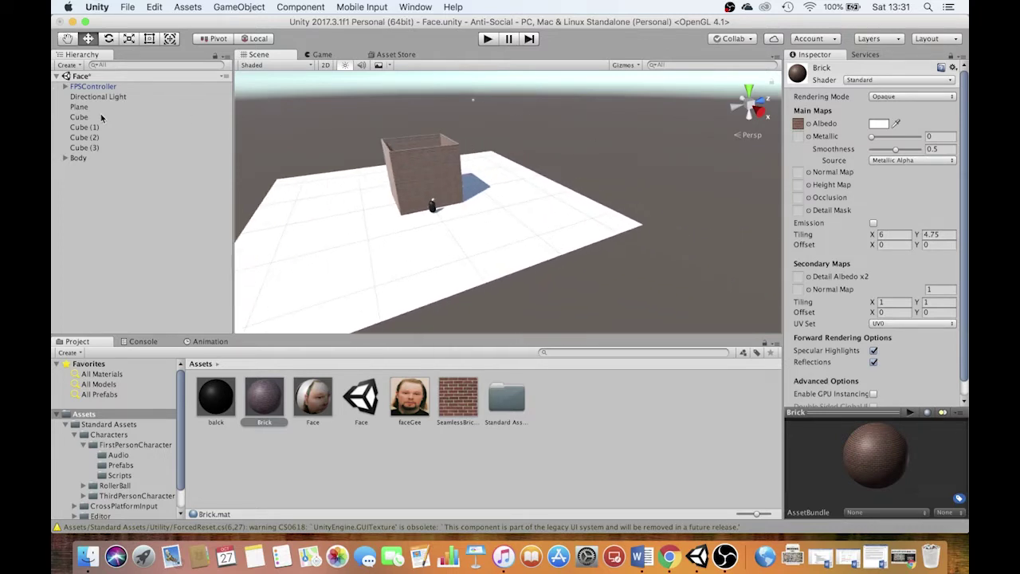
pyautogui.click(86, 147)
pyautogui.keyDown('shift'); pyautogui.click(80, 128); pyautogui.keyUp('shift')
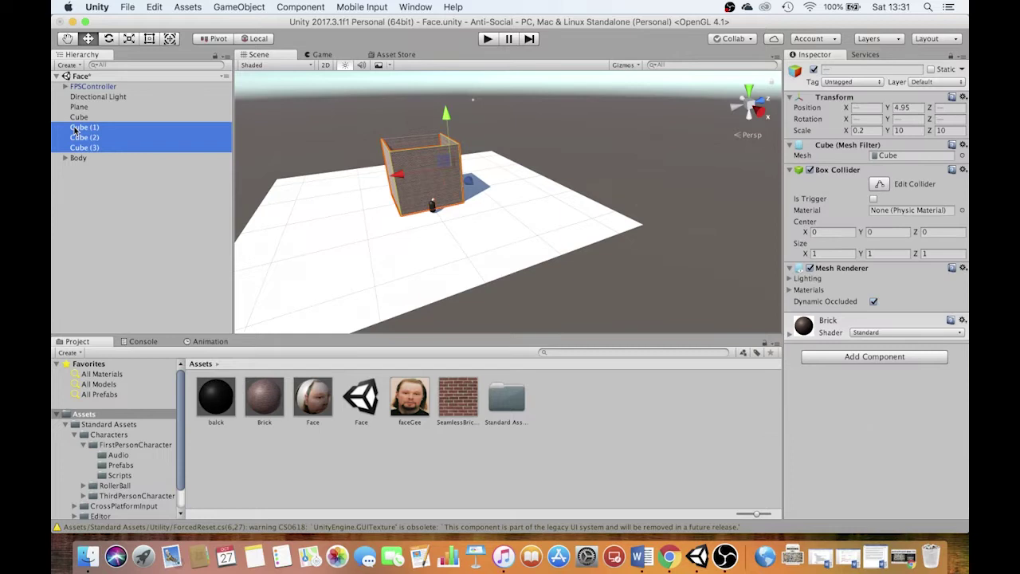
pyautogui.moveTo(81, 121); pyautogui.dragTo(83, 118)
# - Test the wall grouping by raising the parent Cube to about Y 6.5, and undo the move
pyautogui.click(83, 117)
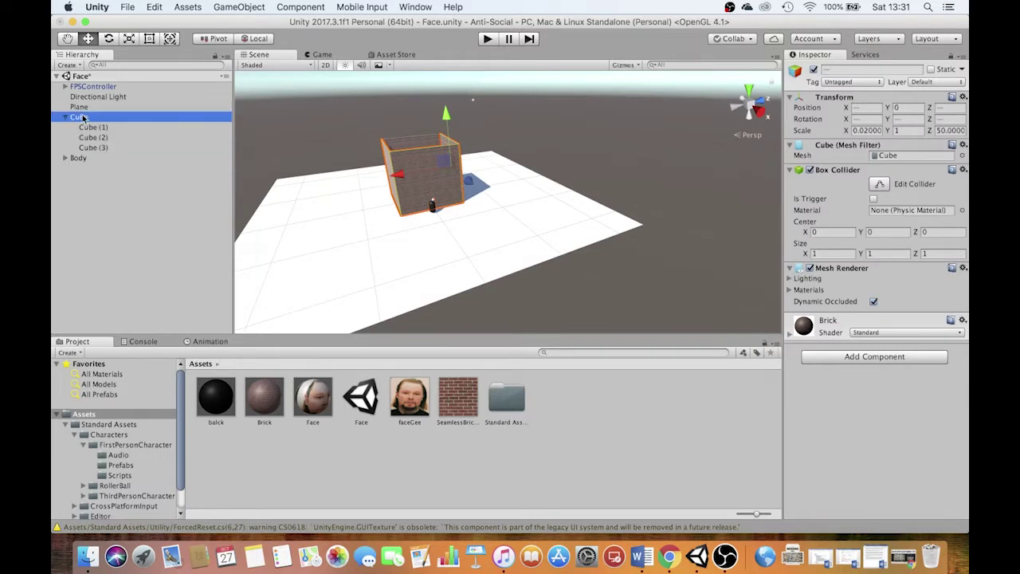
pyautogui.moveTo(411, 116)
pyautogui.mouseDown()
pyautogui.moveTo(412, 96)
pyautogui.moveTo(412, 106)
pyautogui.mouseUp()
pyautogui.press('super+z')
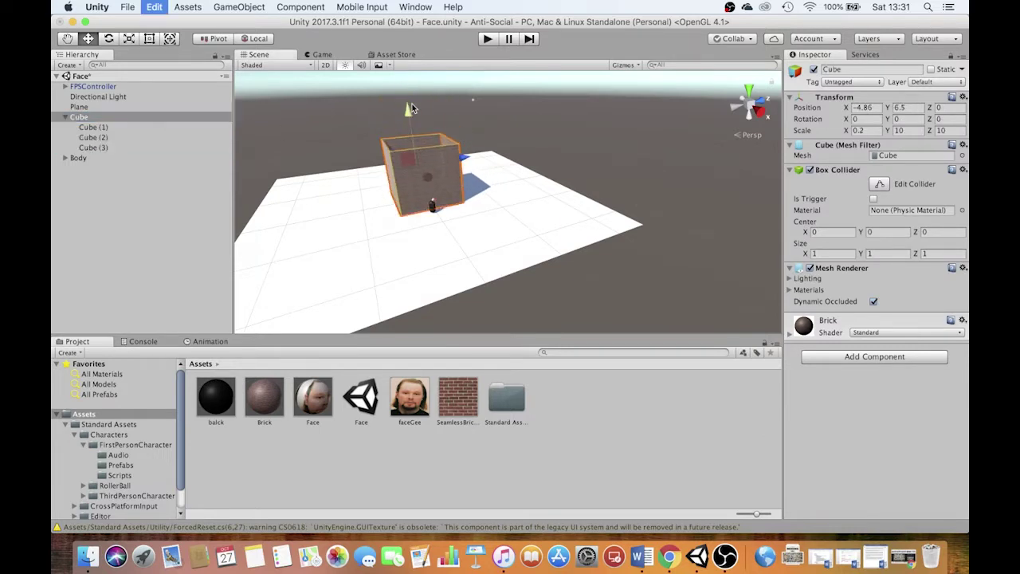
# - Try placing a duplicate of the grouped building at about Z -14.94, and delete the copy
pyautogui.keyDown('alt'); pyautogui.moveTo(475, 162); pyautogui.dragTo(442, 154); pyautogui.keyUp('alt')
pyautogui.scroll(10, 433, 151)
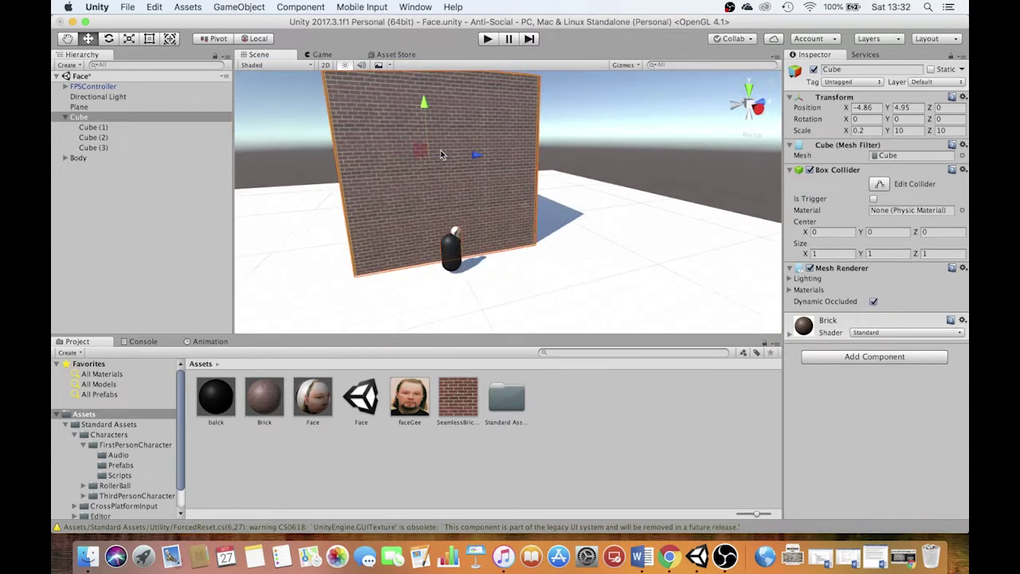
pyautogui.press('super+d')
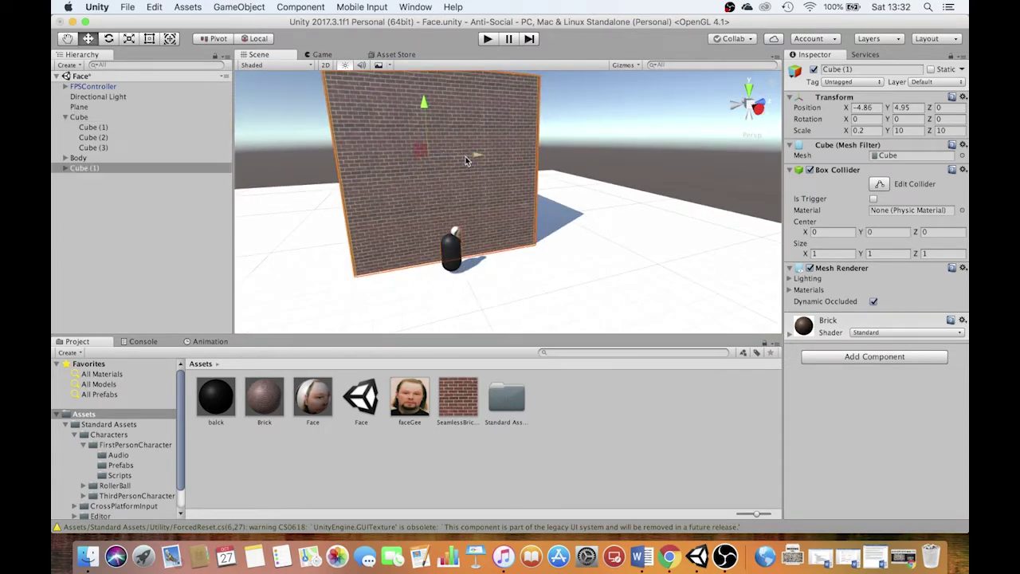
pyautogui.scroll(-4, 467, 158)
pyautogui.moveTo(489, 164); pyautogui.dragTo(359, 168)
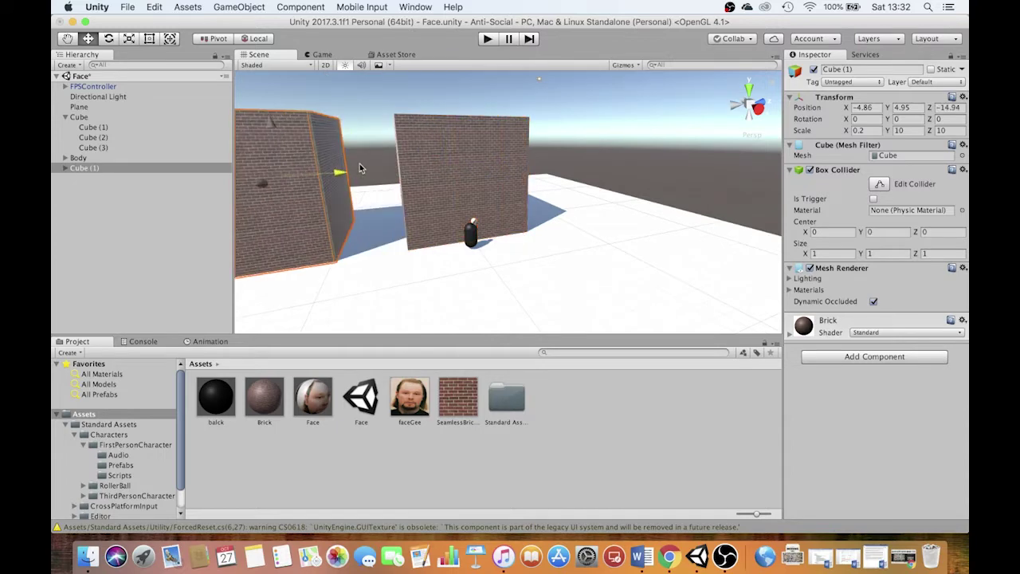
pyautogui.press('super+BackSpace')
# - Create a new 3D cube and move it clear of the building to the ground in front of a brick wall
pyautogui.click(459, 208)
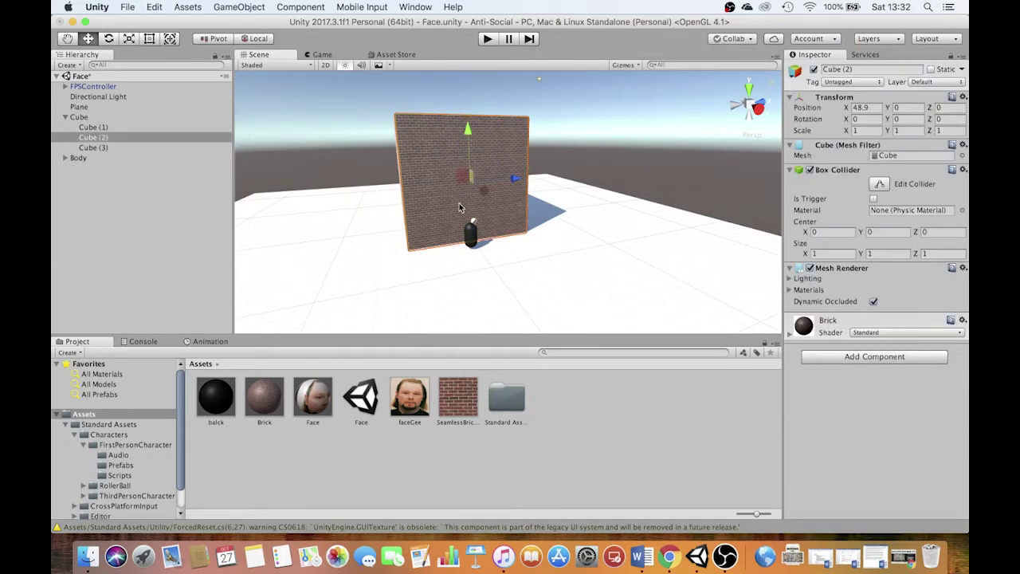
pyautogui.keyDown('alt'); pyautogui.moveTo(471, 199); pyautogui.dragTo(410, 216); pyautogui.keyUp('alt')
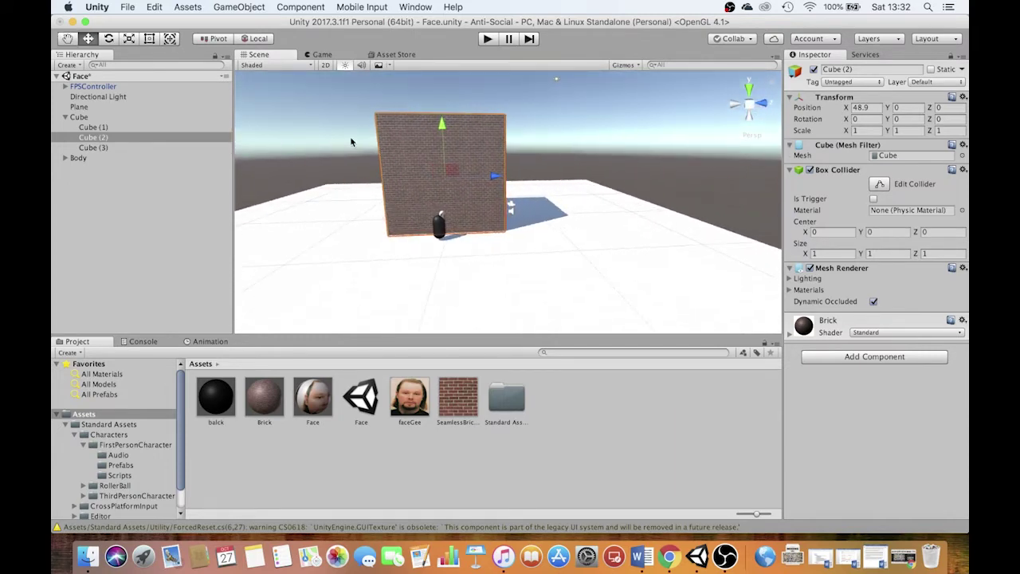
pyautogui.click(244, 8)
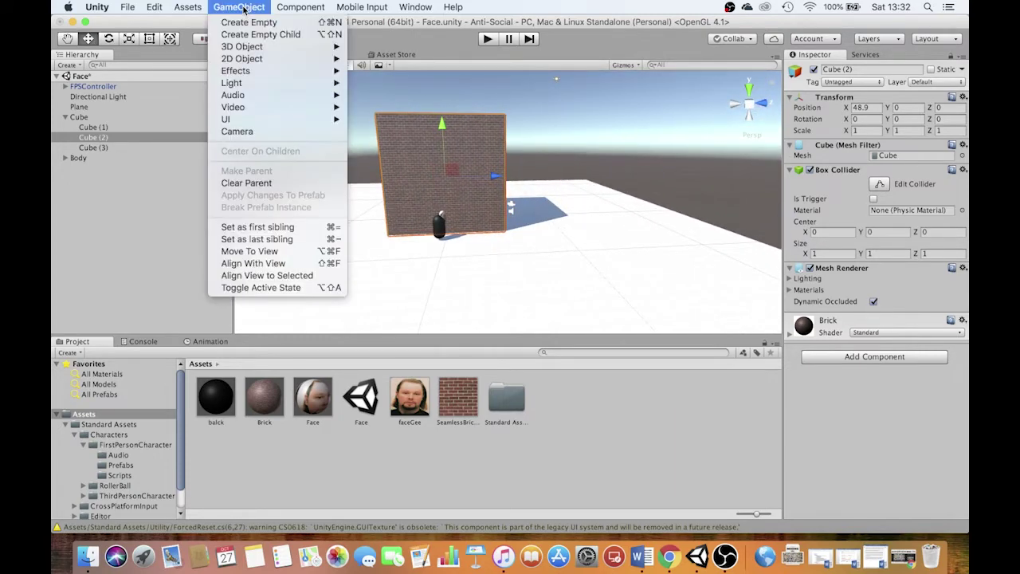
pyautogui.moveTo(239, 46)
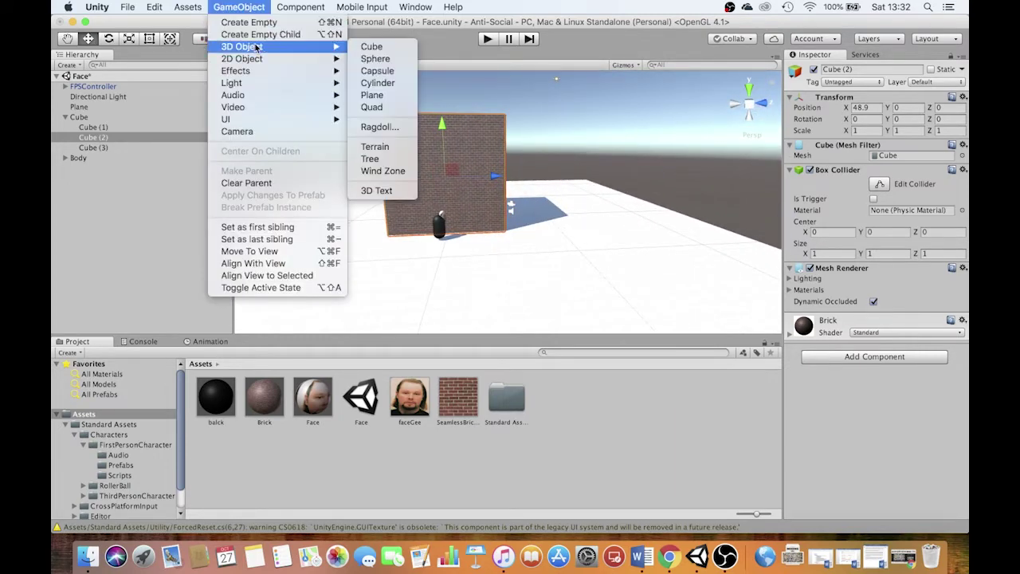
pyautogui.click(380, 48)
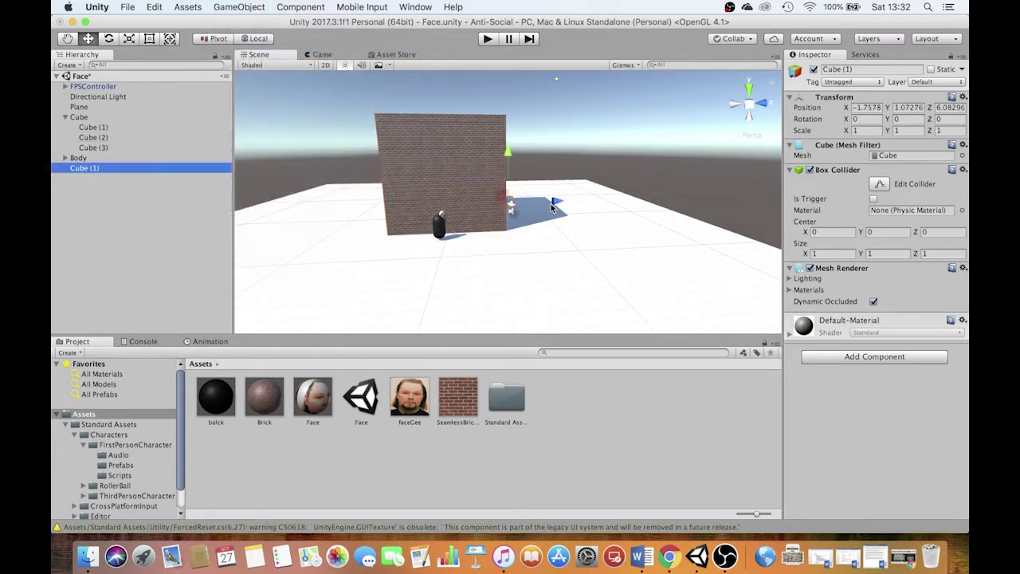
pyautogui.keyDown('alt'); pyautogui.moveTo(526, 229); pyautogui.dragTo(348, 214); pyautogui.keyUp('alt')
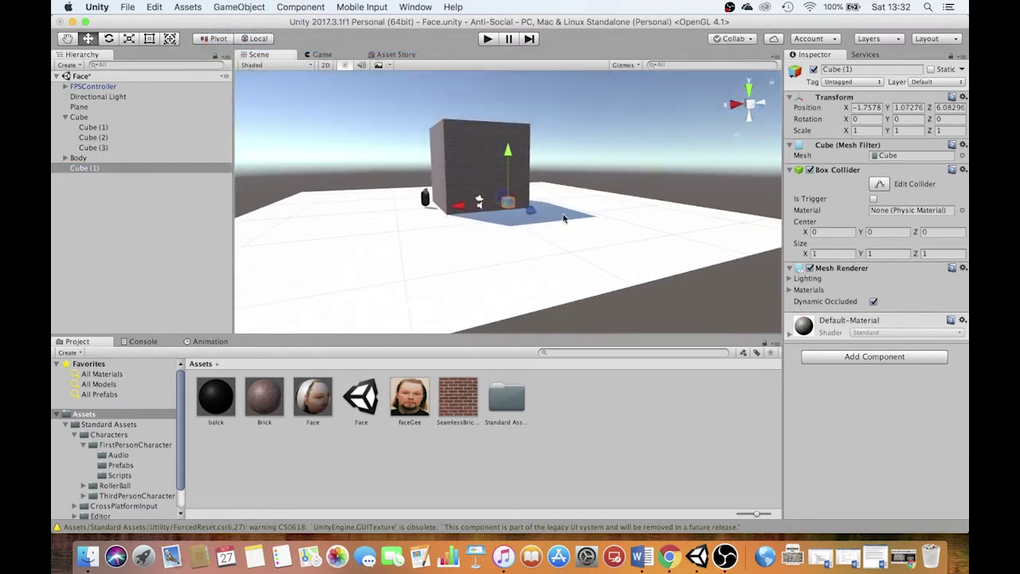
pyautogui.moveTo(462, 209); pyautogui.dragTo(637, 231)
pyautogui.moveTo(557, 229); pyautogui.dragTo(516, 200)
# - Scale the new cube into a thin upright post of about X -0.1, Y 2.5 and Z 0.17
pyautogui.press('f')
pyautogui.scroll(-4, 501, 222)
pyautogui.press('e')
pyautogui.press('r')
pyautogui.keyDown('alt'); pyautogui.moveTo(578, 201); pyautogui.dragTo(443, 218); pyautogui.keyUp('alt')
pyautogui.press('w')
pyautogui.keyDown('alt'); pyautogui.moveTo(557, 224); pyautogui.dragTo(488, 98); pyautogui.keyUp('alt')
pyautogui.press('r')
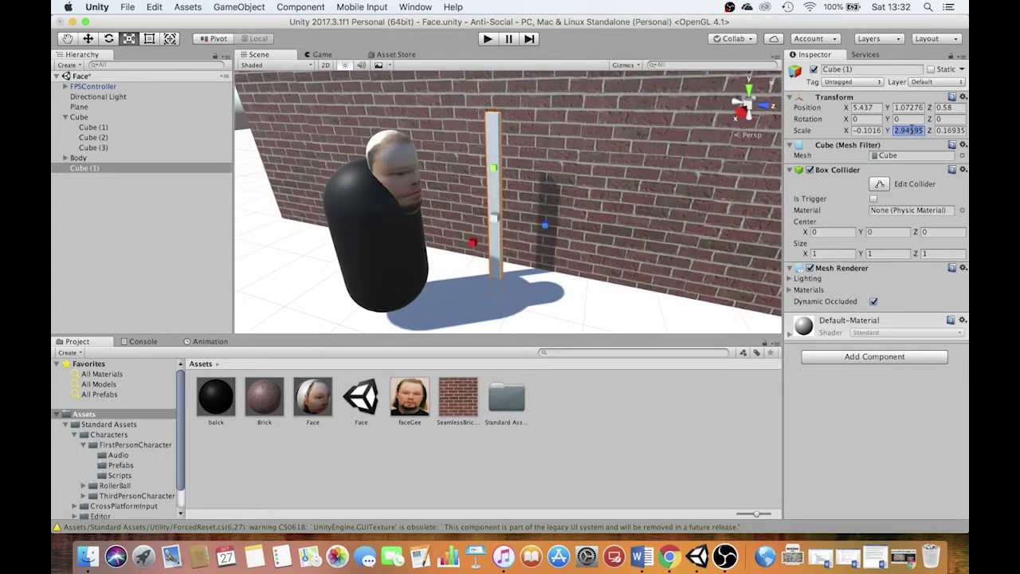
pyautogui.write('2.5')
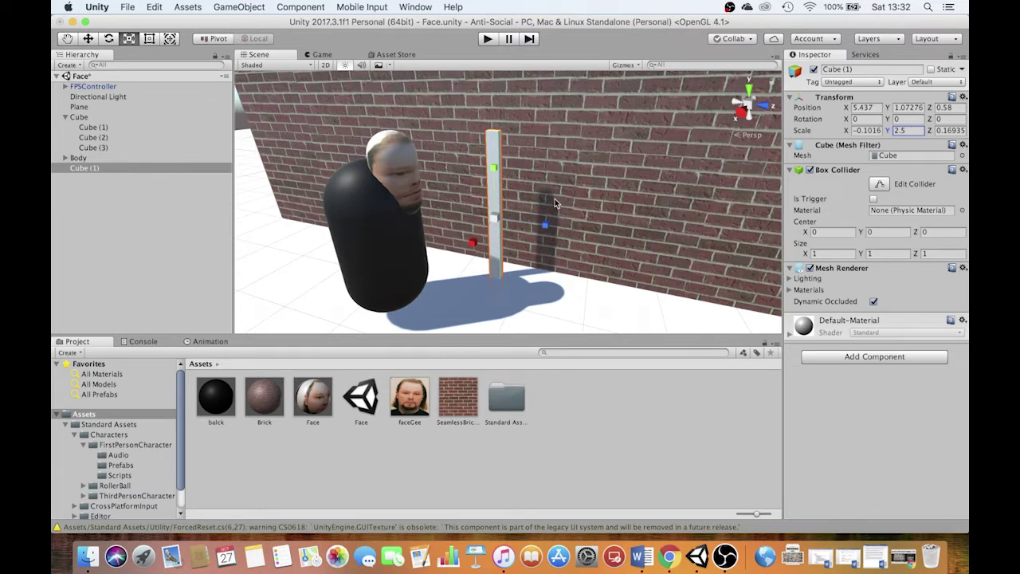
# - Place the post against the brick wall at about X 5.05, Y 1.2 and Z 3.91
pyautogui.write('w')
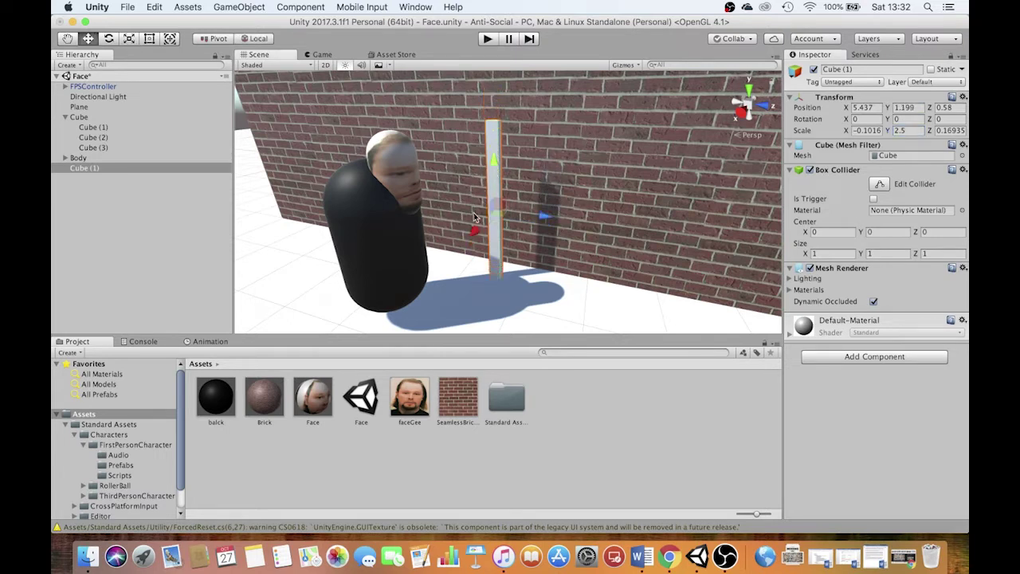
pyautogui.moveTo(474, 235); pyautogui.dragTo(477, 234)
pyautogui.scroll(-5, 576, 193)
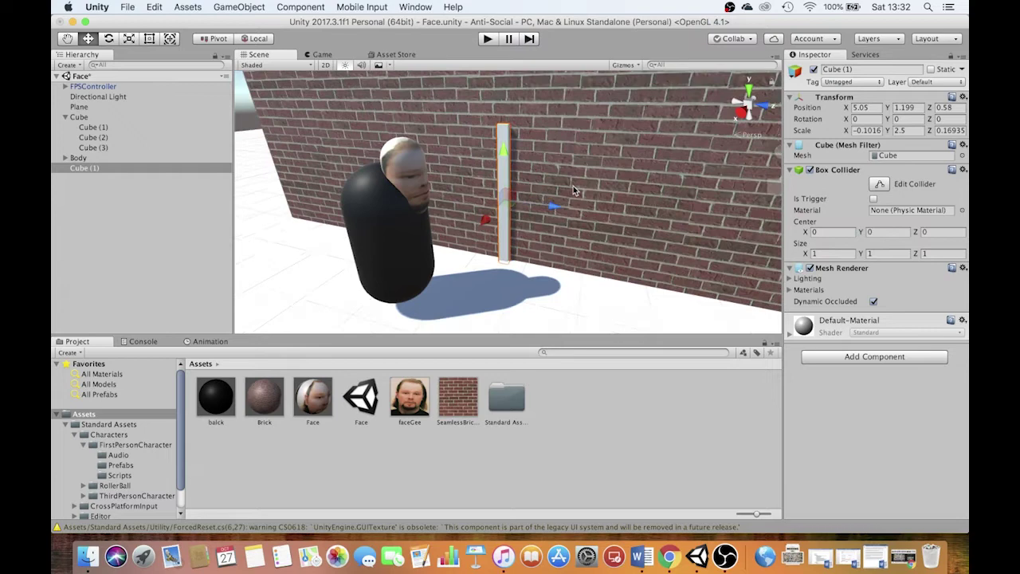
pyautogui.keyDown('alt'); pyautogui.moveTo(586, 193); pyautogui.dragTo(681, 201); pyautogui.keyUp('alt')
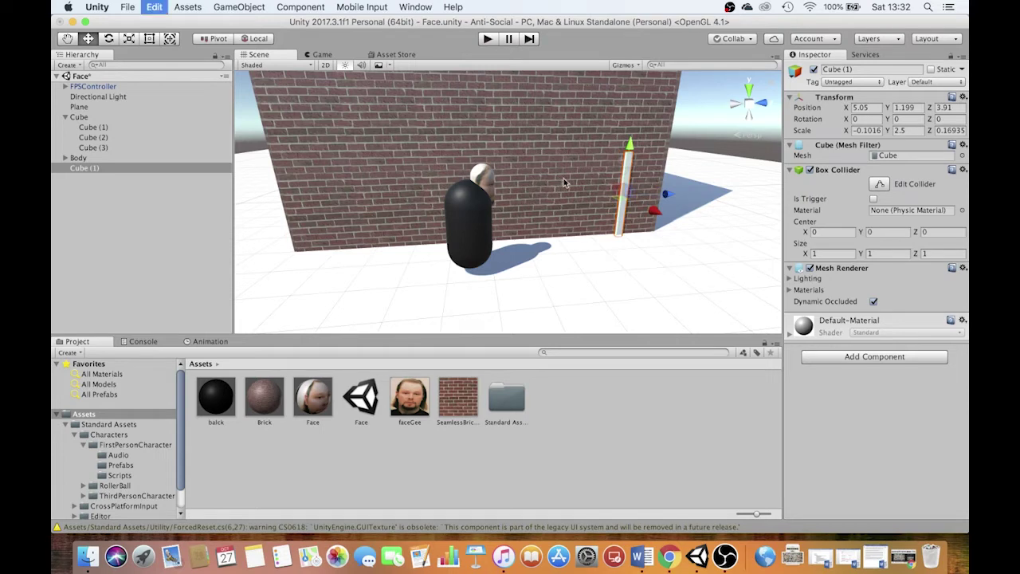
# - Duplicate the post and shift the copy along the wall as the second side of a door frame
pyautogui.press('super+d')
pyautogui.scroll(-1, 646, 192)
pyautogui.moveTo(665, 195); pyautogui.dragTo(615, 194)
# - Make a crossbar from another copy of the post, rotated -90° about X and placed over both posts at about Y 2.36, Z 3.12
pyautogui.press('super+d')
pyautogui.press('e')
pyautogui.moveTo(528, 171); pyautogui.dragTo(524, 384)
pyautogui.press('w')
pyautogui.moveTo(526, 199); pyautogui.dragTo(550, 200)
pyautogui.moveTo(607, 139); pyautogui.dragTo(603, 109)
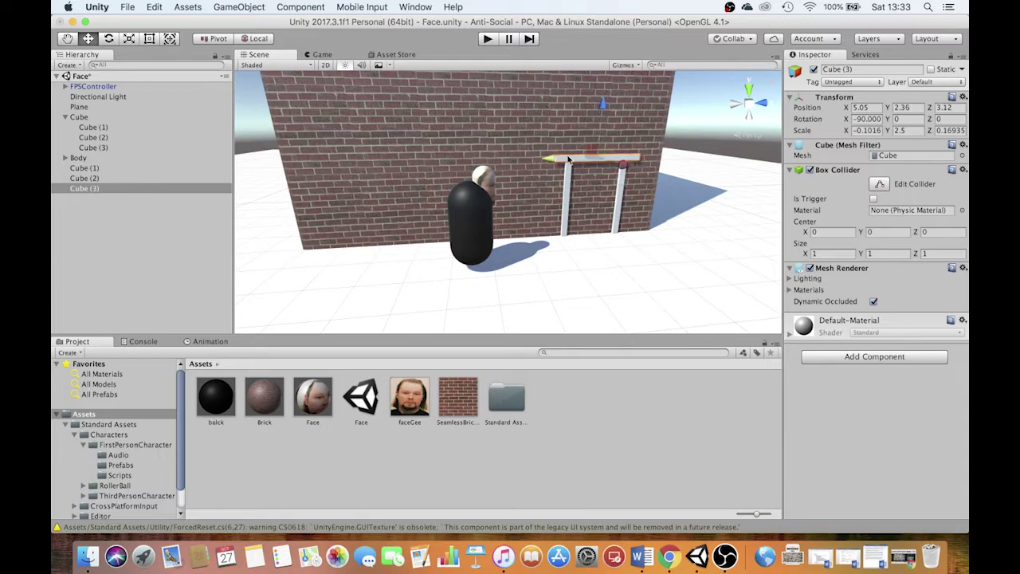
# - Fit the crossbar to the posts by centring it at about Z 3.09 and shortening its Y scale to about 1.84
pyautogui.moveTo(552, 159); pyautogui.dragTo(562, 158)
pyautogui.press('r')
pyautogui.scroll(5, 480, 196)
pyautogui.scroll(-2, 511, 217)
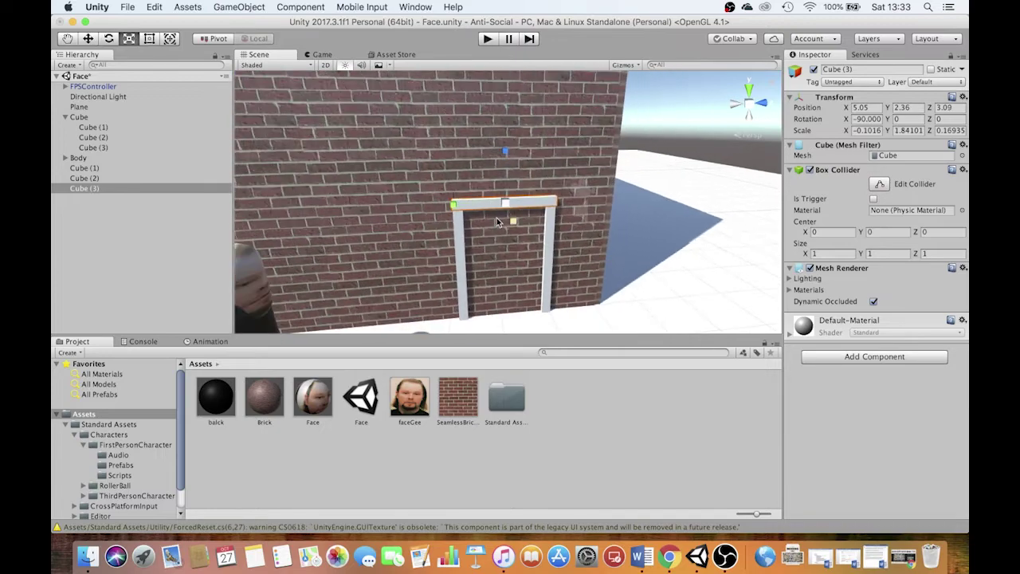
pyautogui.keyDown('alt'); pyautogui.moveTo(513, 217); pyautogui.dragTo(478, 184); pyautogui.keyUp('alt')
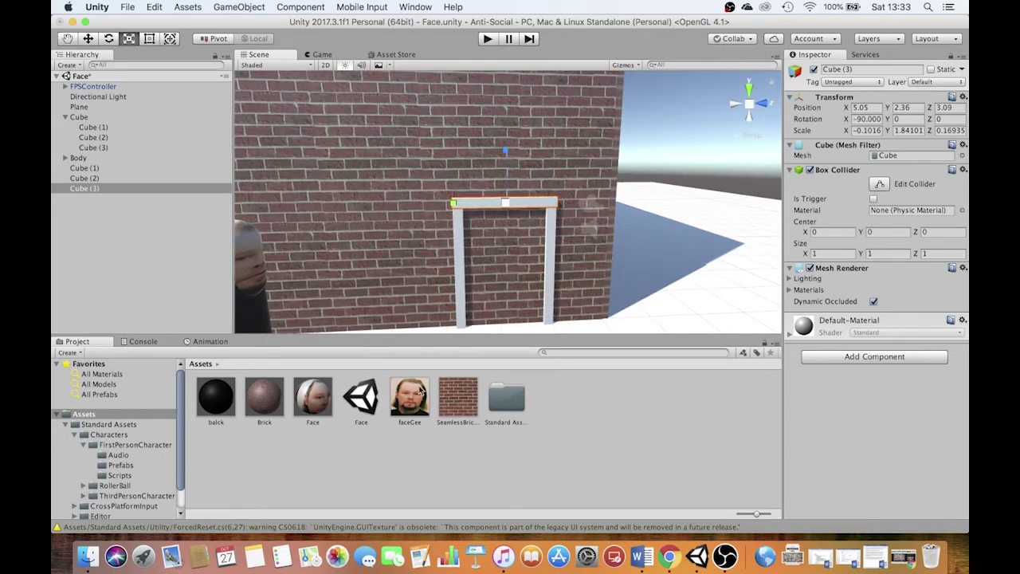
# - Import the seven images from MockUpMissing1.jpg through rottenWood.jpeg in Downloads into the project's Assets folder
pyautogui.click(87, 556)
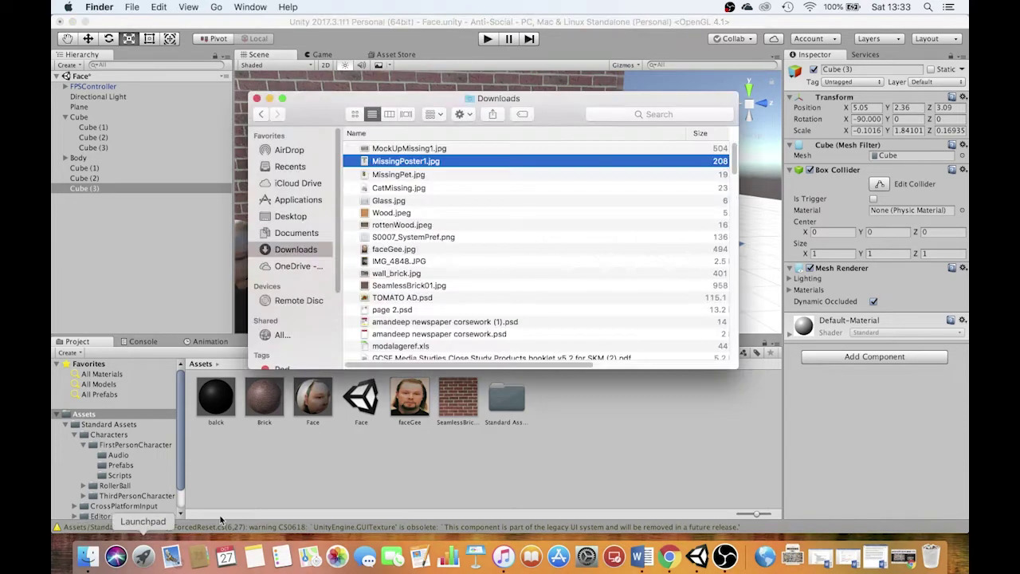
pyautogui.click(391, 226)
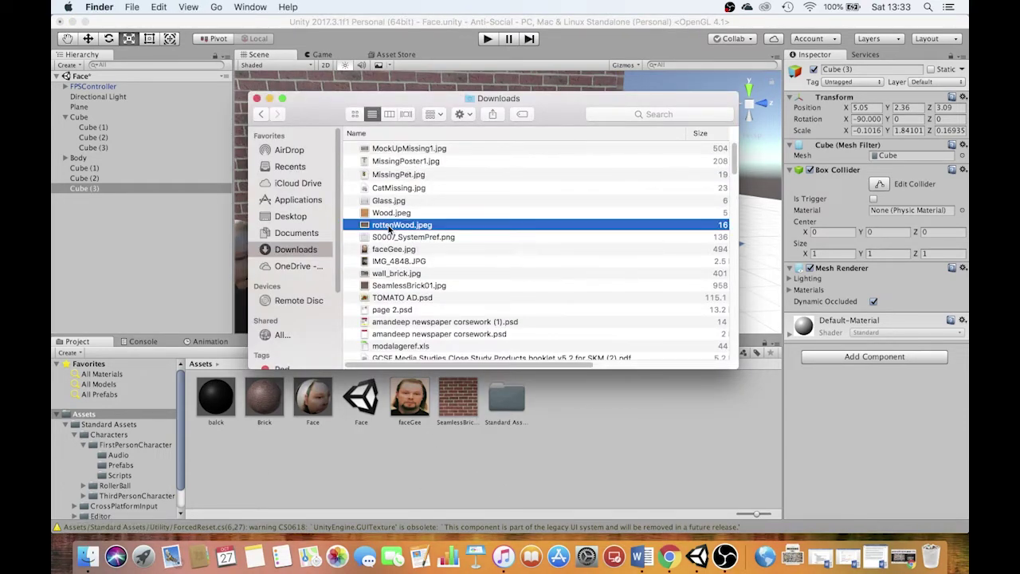
pyautogui.keyDown('shift'); pyautogui.click(389, 149); pyautogui.keyUp('shift')
pyautogui.moveTo(381, 157); pyautogui.dragTo(580, 411)
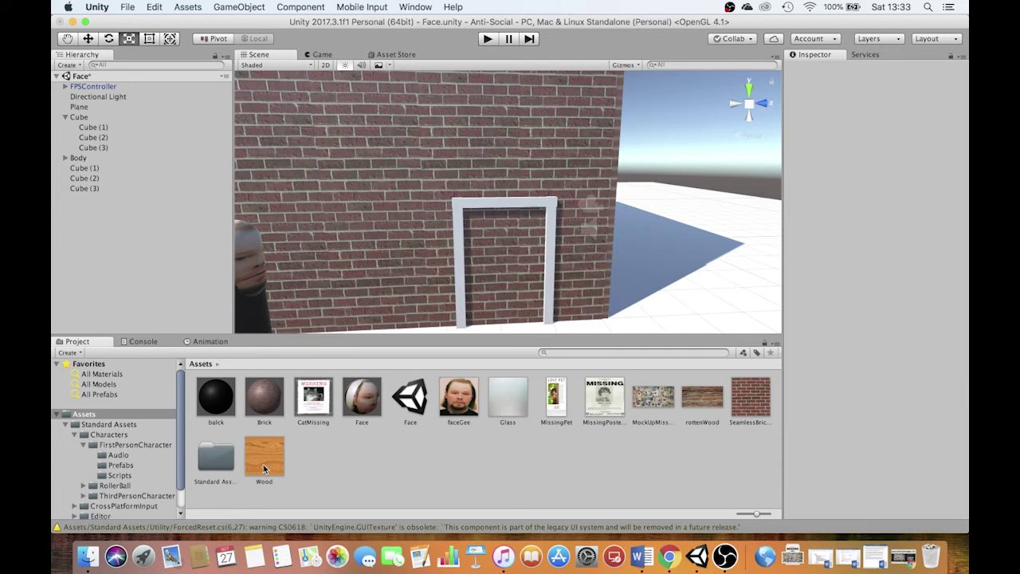
# - Create a material named Wood and assign the Wood texture as its albedo map
pyautogui.click(264, 468)
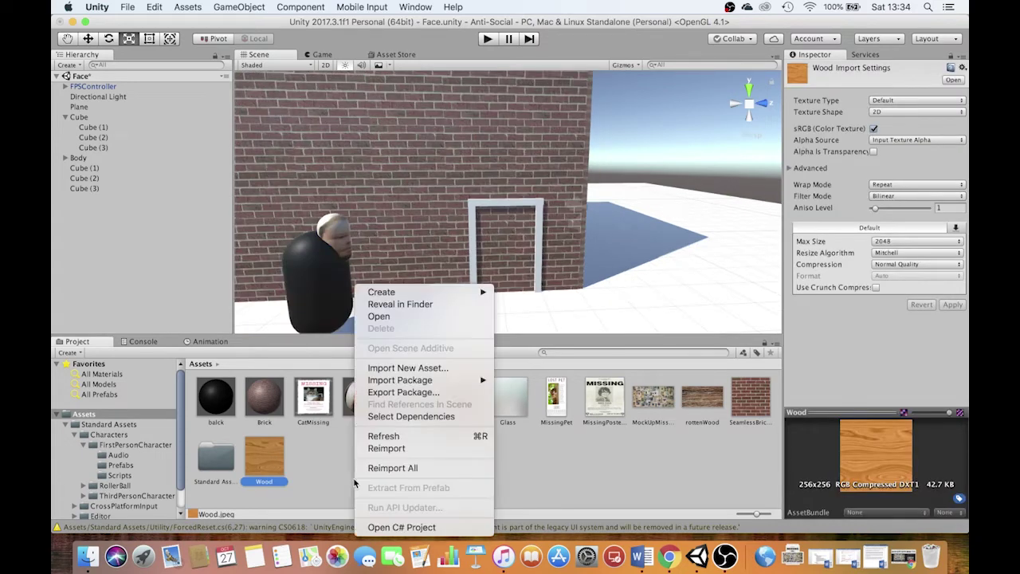
pyautogui.rightClick(356, 484)
pyautogui.moveTo(477, 295)
pyautogui.click(537, 257)
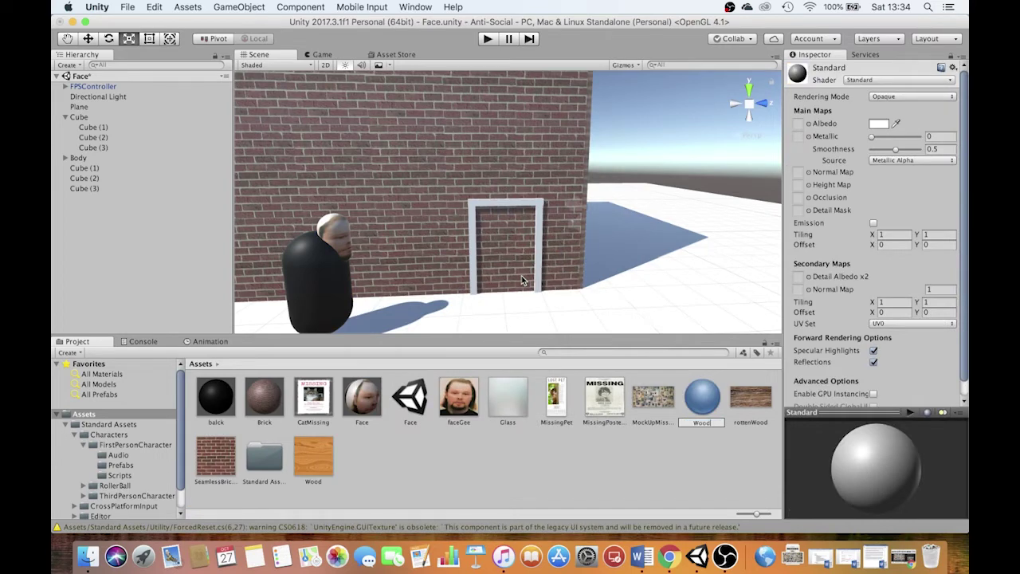
pyautogui.press('Return')
pyautogui.click(269, 459)
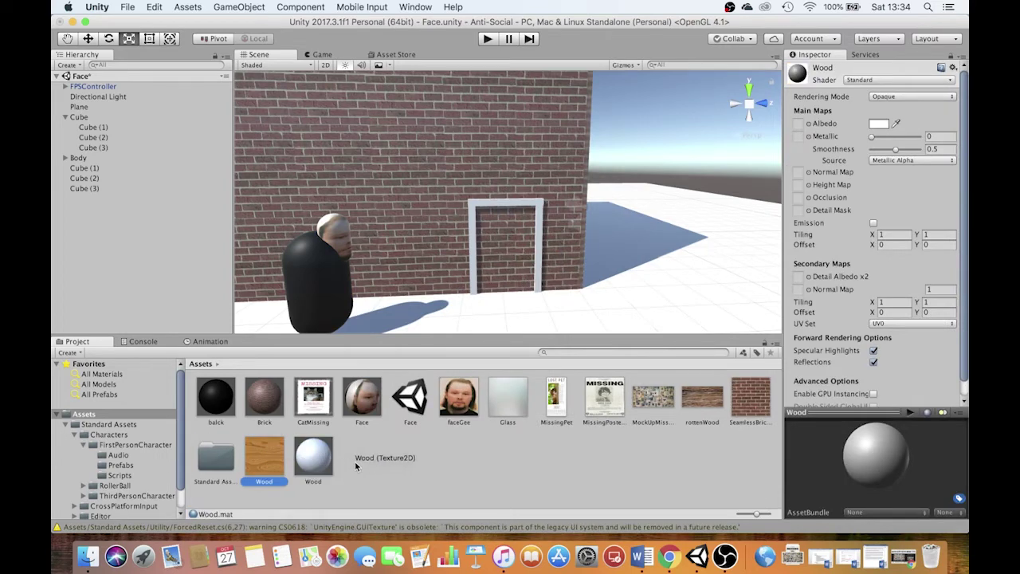
pyautogui.moveTo(356, 466); pyautogui.dragTo(798, 123)
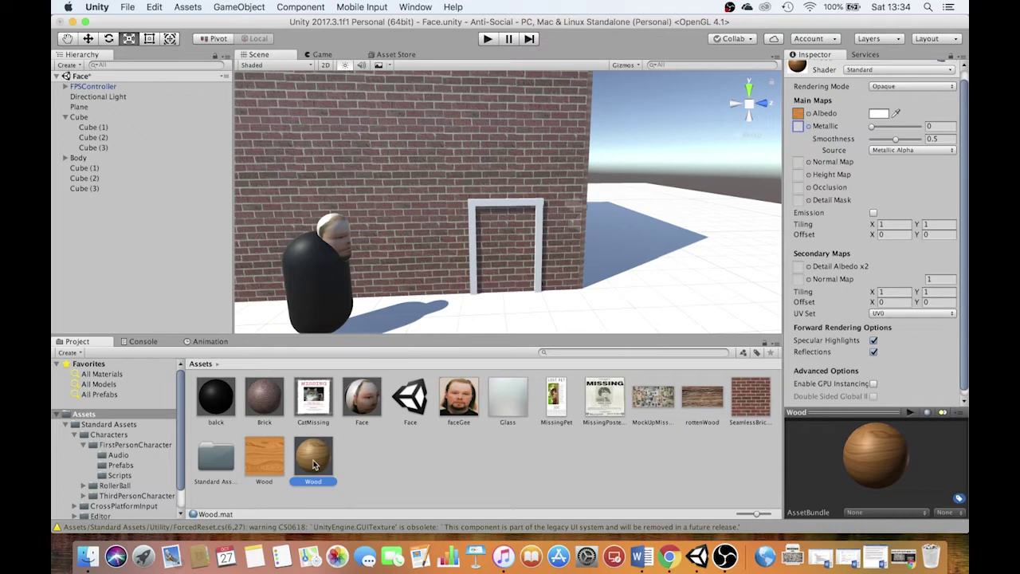
# - Apply the Wood material to the door frame post nearest the figure and inspect its grain up close
pyautogui.moveTo(370, 413); pyautogui.dragTo(479, 260)
pyautogui.scroll(10, 475, 257)
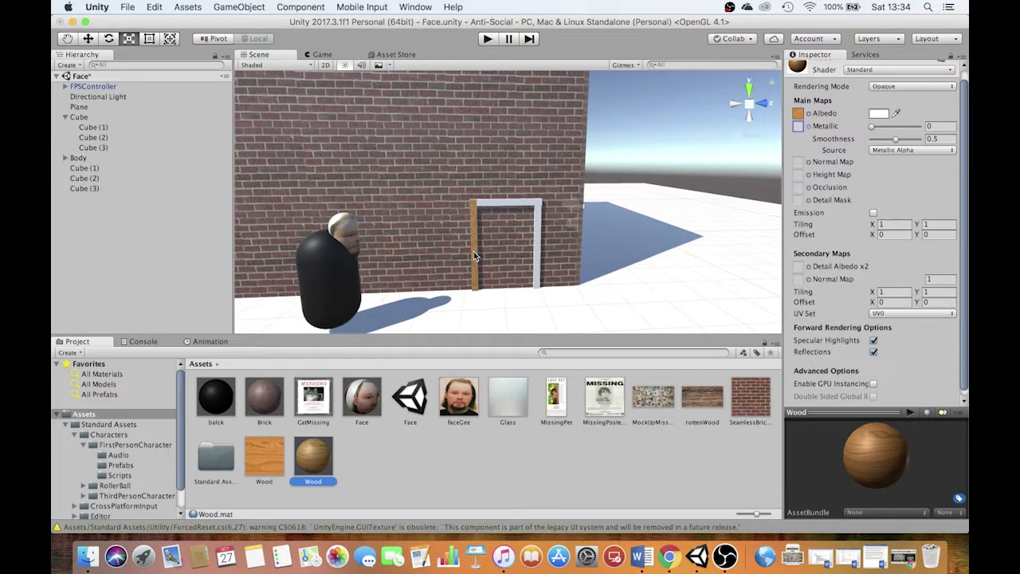
pyautogui.press('alt')
pyautogui.keyDown('alt'); pyautogui.keyDown('super'); pyautogui.moveTo(476, 245); pyautogui.dragTo(489, 150); pyautogui.keyUp('super'); pyautogui.keyUp('alt')
pyautogui.scroll(5, 480, 184)
pyautogui.scroll(-5, 494, 134)
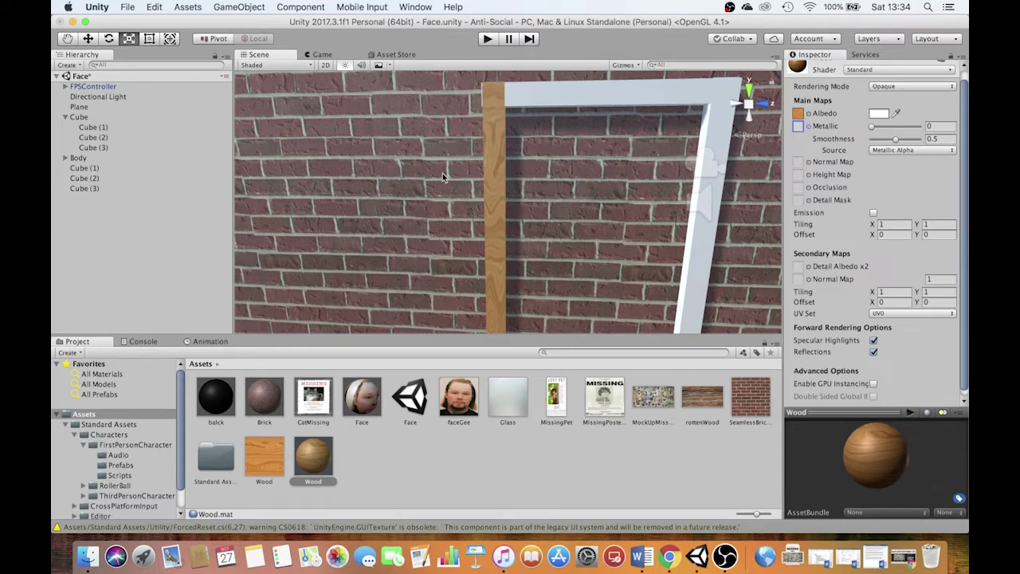
# - Create a material named rottenWood and assign the rottenWood texture as its albedo map
pyautogui.rightClick(377, 471)
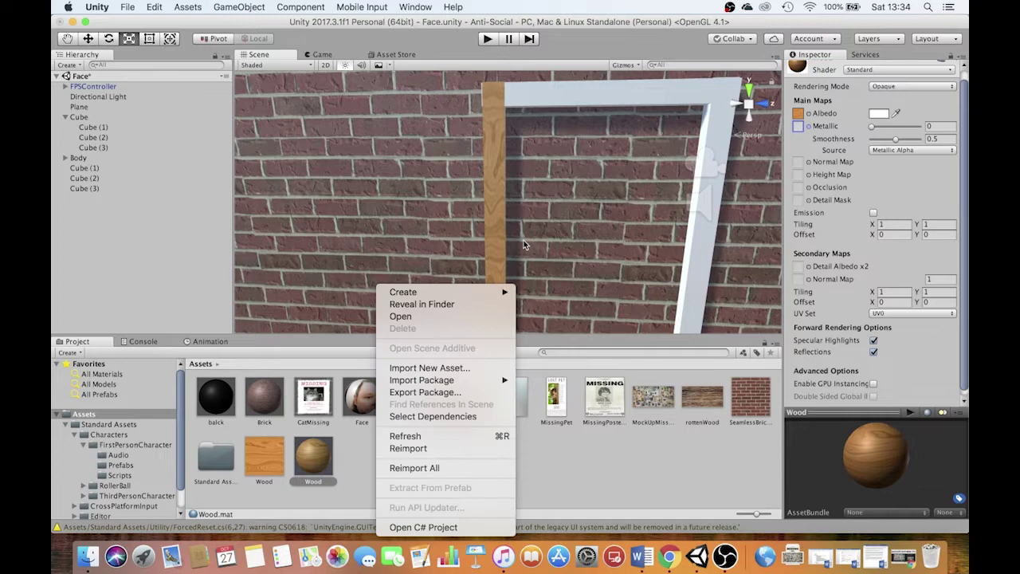
pyautogui.moveTo(502, 292)
pyautogui.click(558, 254)
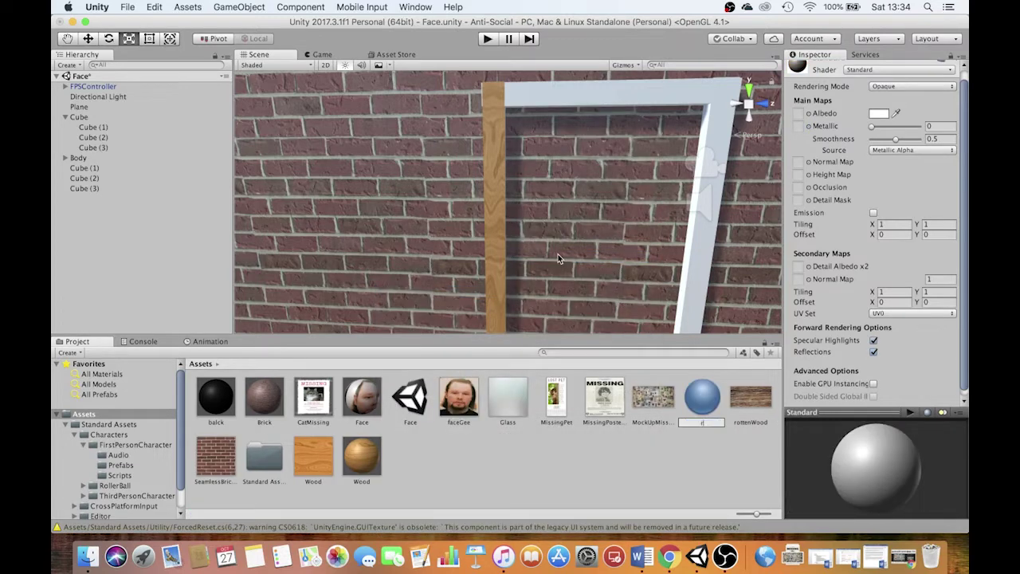
pyautogui.write('rottenWood')
pyautogui.press('Return')
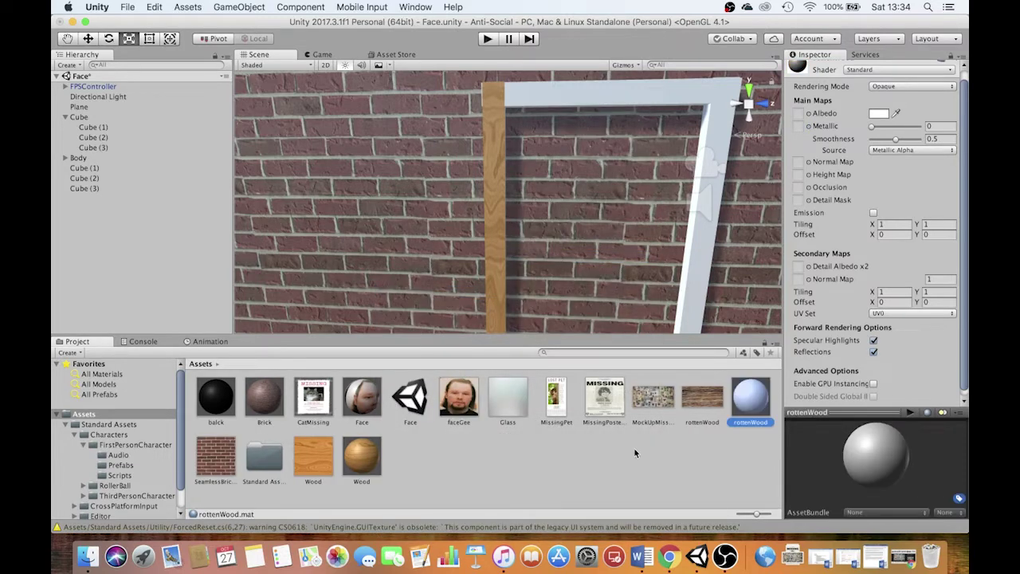
pyautogui.moveTo(703, 397); pyautogui.dragTo(799, 114)
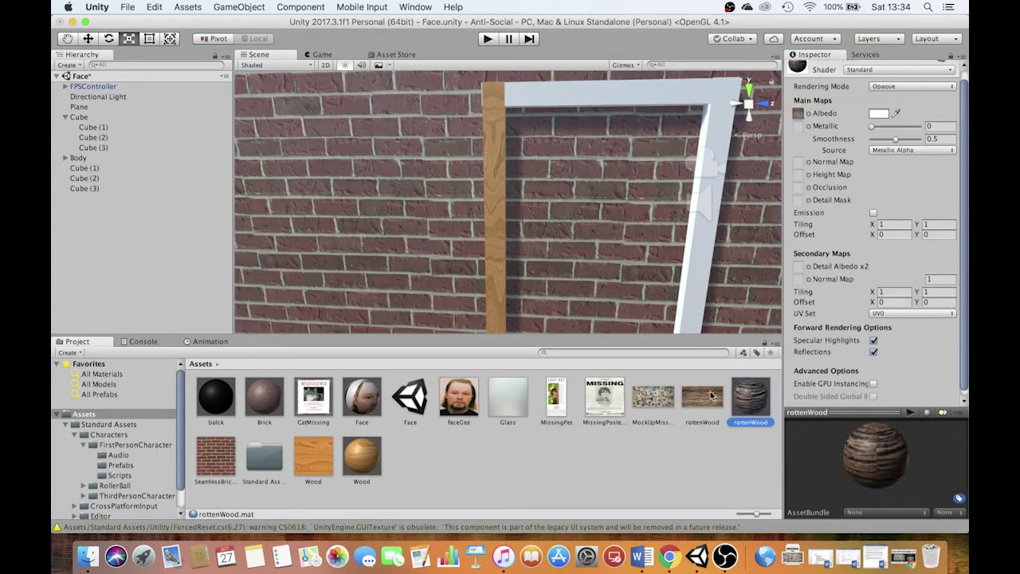
# - Apply the rottenWood material to the door frame post nearest the wall's corner
pyautogui.moveTo(754, 406); pyautogui.dragTo(706, 260)
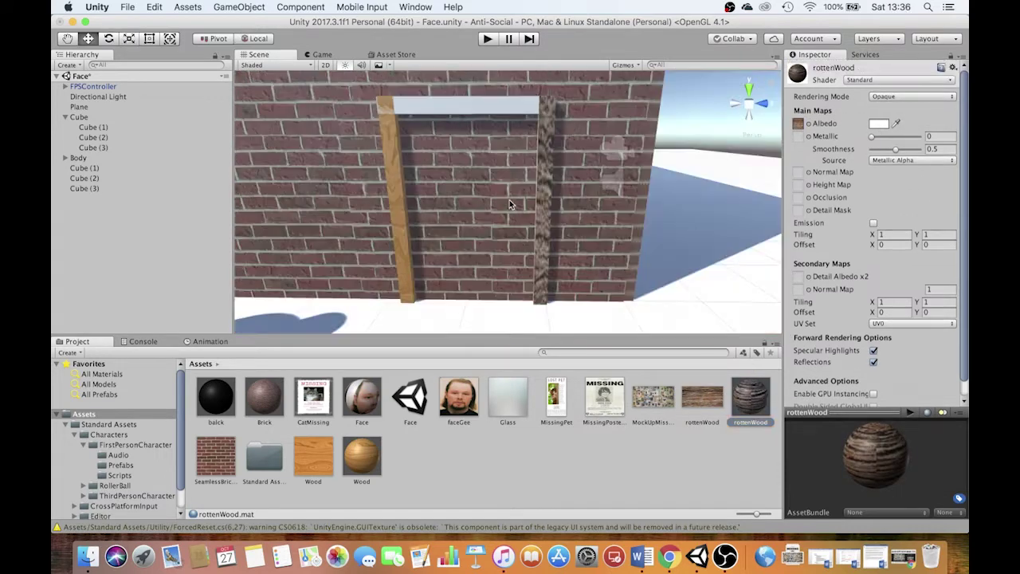
pyautogui.scroll(2, 502, 190)
pyautogui.moveTo(502, 188); pyautogui.dragTo(516, 212, button='middle')
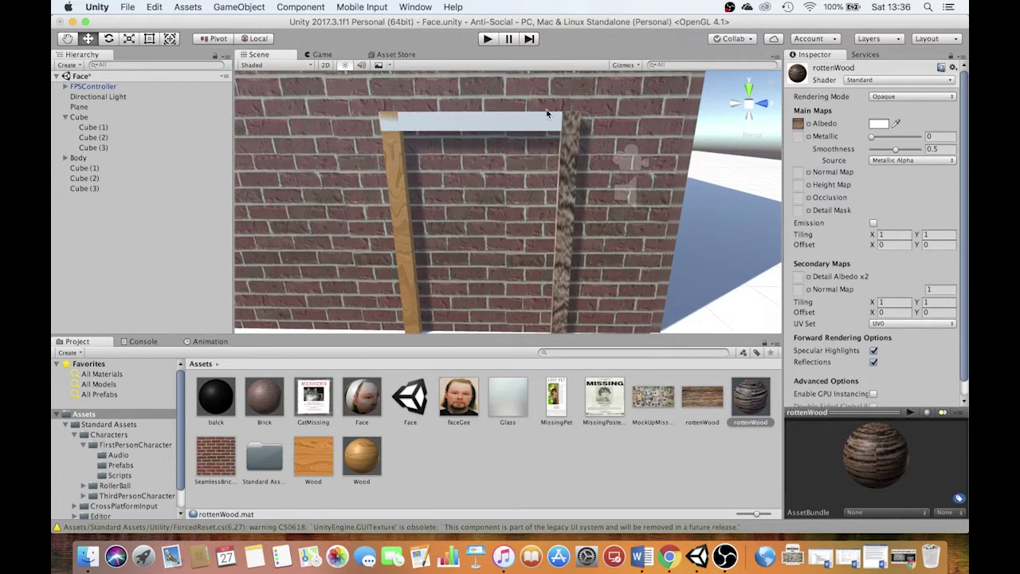
# - Nudge the crossbar slightly forward and up to X 5.071 and Y 2.374 so it stands proud of the posts
pyautogui.moveTo(429, 126); pyautogui.dragTo(393, 121, button='right')
pyautogui.moveTo(481, 125); pyautogui.dragTo(503, 120, button='right')
pyautogui.click(503, 120)
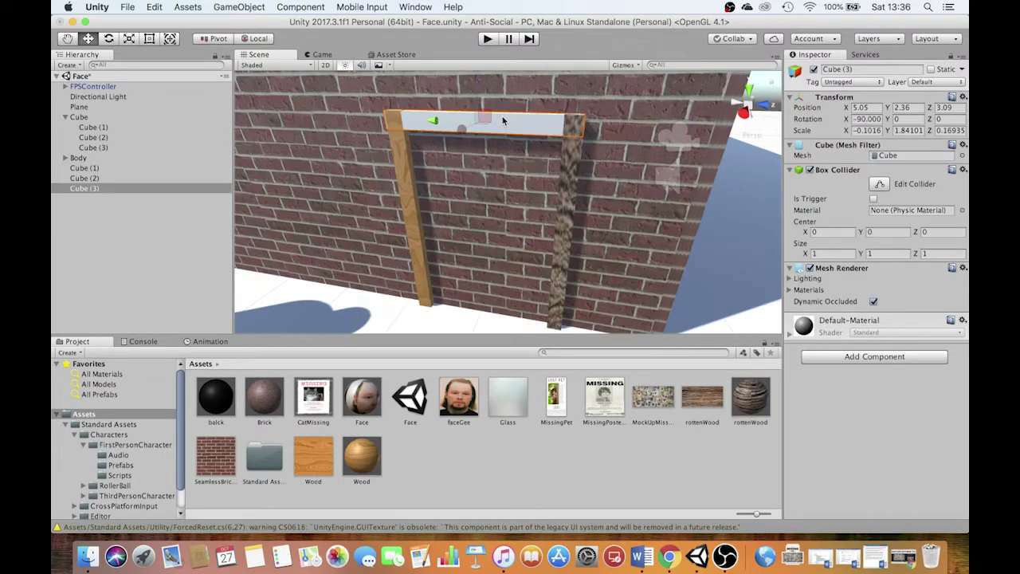
pyautogui.moveTo(499, 126); pyautogui.dragTo(446, 130, button='right')
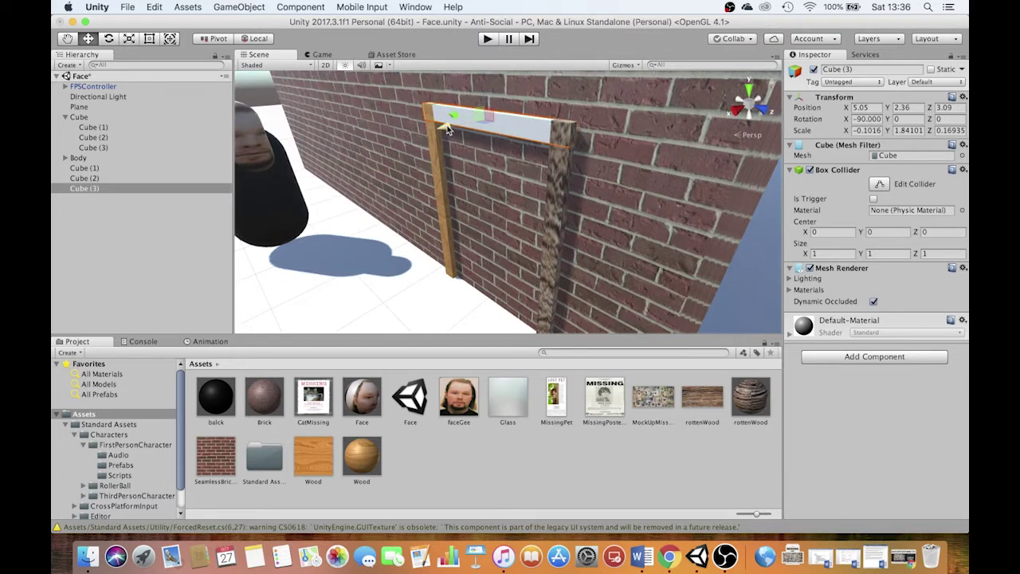
pyautogui.moveTo(448, 131); pyautogui.dragTo(447, 129)
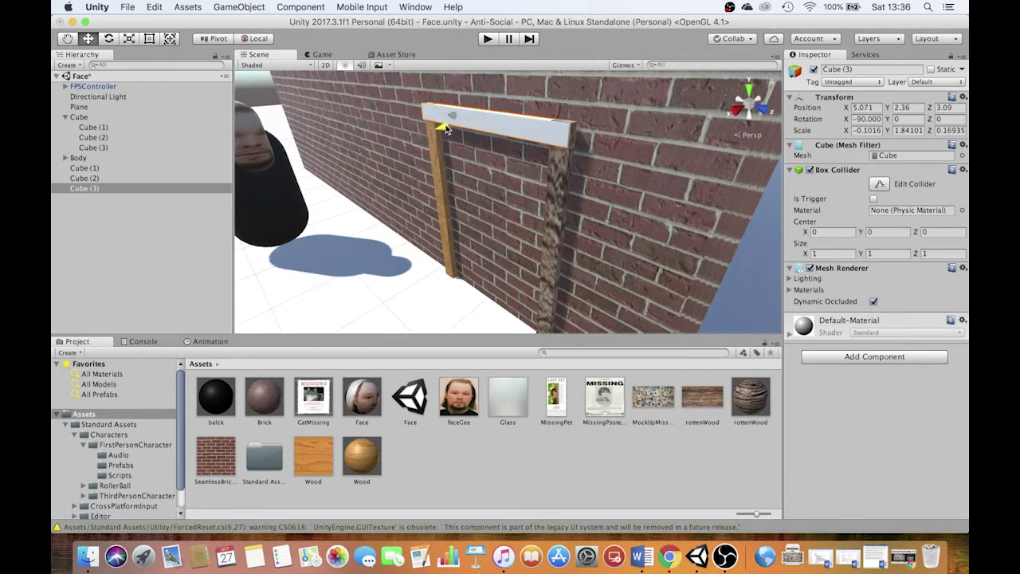
pyautogui.moveTo(484, 89); pyautogui.dragTo(483, 87)
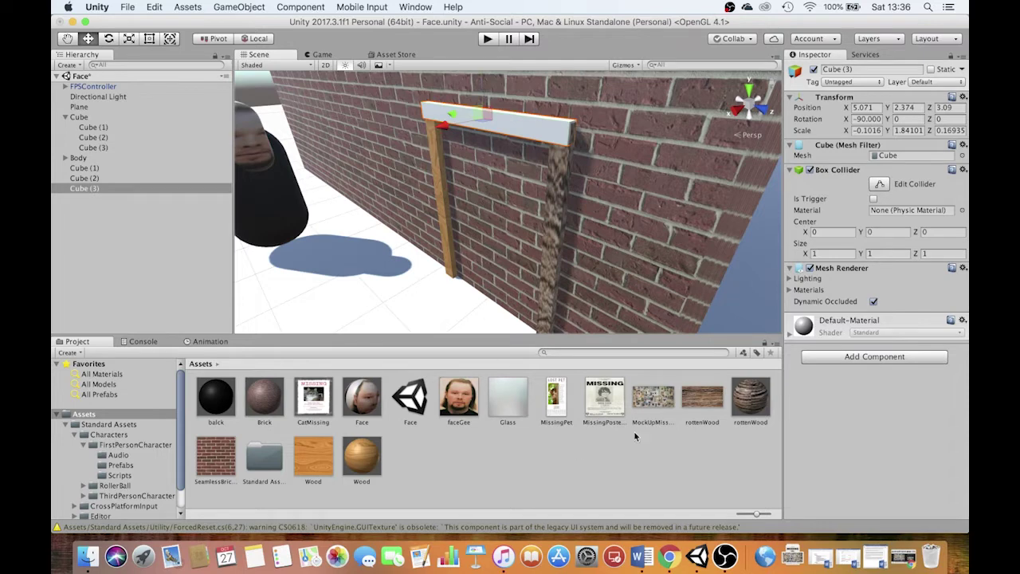
# - Apply the rottenWood material to the Wood-textured post and to the crossbar of the door frame
pyautogui.moveTo(763, 403); pyautogui.dragTo(580, 244)
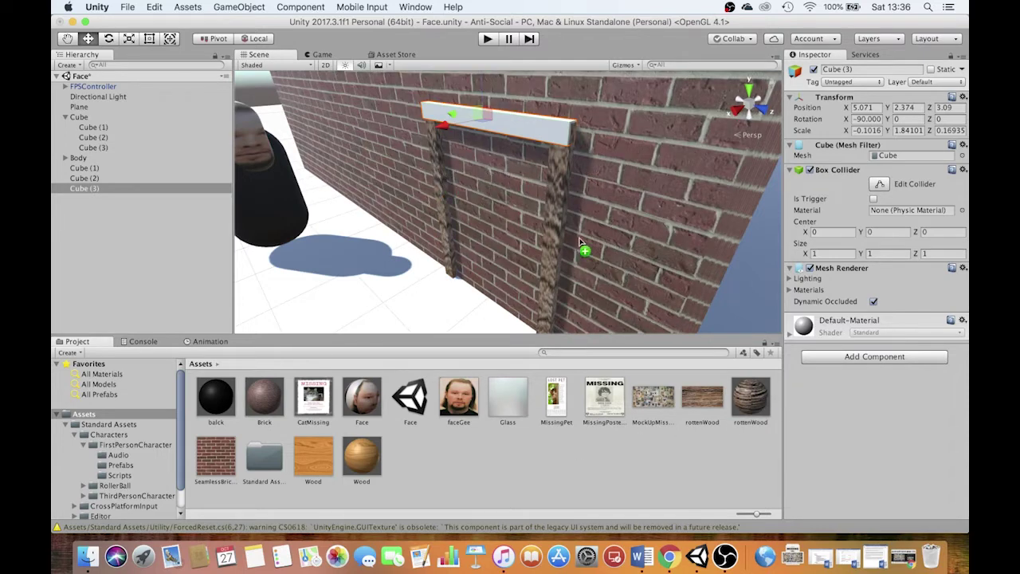
pyautogui.moveTo(767, 397); pyautogui.dragTo(515, 124)
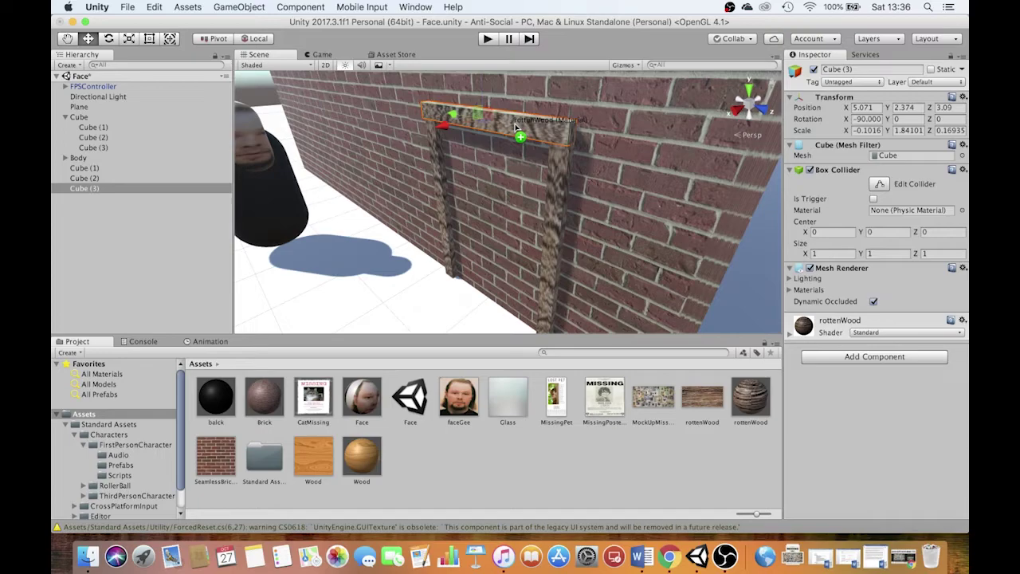
# - Duplicate the crossbar and stretch it into a door panel filling the frame, at Y 1.178 with a Z scale of about 2.167
pyautogui.keyDown('alt'); pyautogui.moveTo(519, 210); pyautogui.dragTo(459, 245); pyautogui.keyUp('alt')
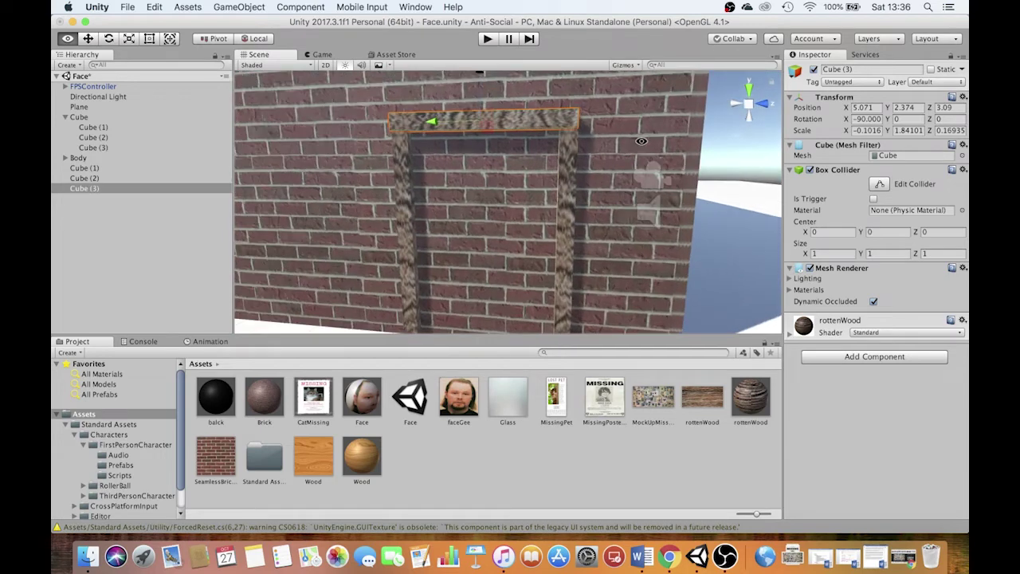
pyautogui.press('super+d')
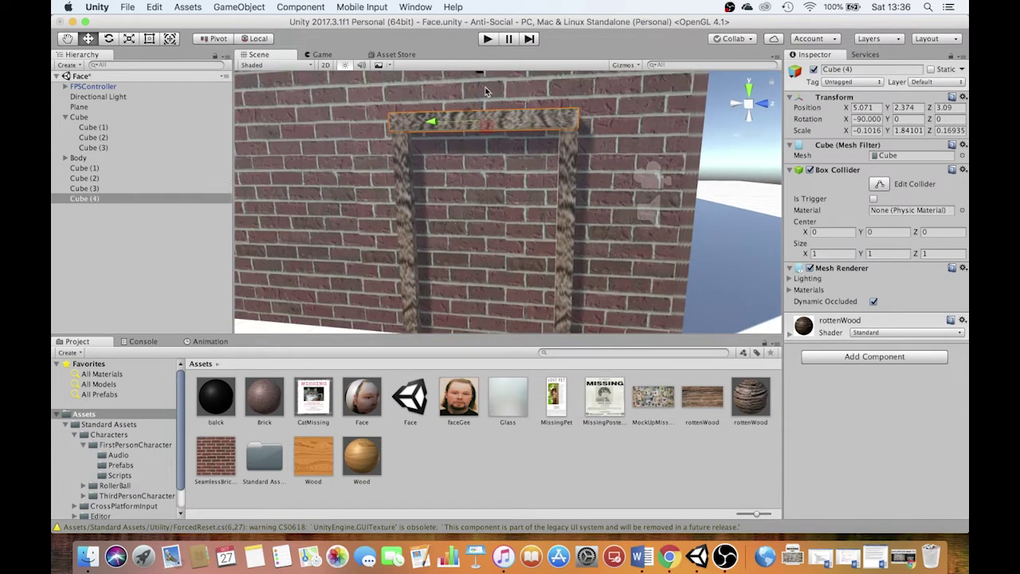
pyautogui.moveTo(485, 91); pyautogui.dragTo(510, 85)
pyautogui.press('r')
pyautogui.keyDown('alt'); pyautogui.moveTo(630, 151); pyautogui.dragTo(476, 180); pyautogui.keyUp('alt')
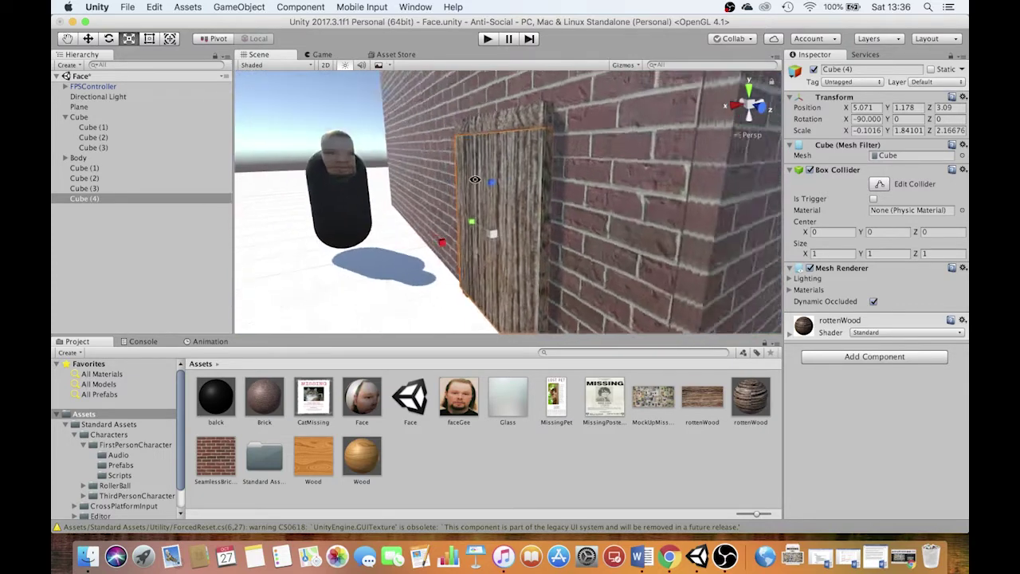
# - Thin the door panel to an X scale of about -0.0547 and recess it within the frame at X 5.035
pyautogui.scroll(-3, 475, 179)
pyautogui.moveTo(449, 234); pyautogui.dragTo(646, 251)
pyautogui.press('w')
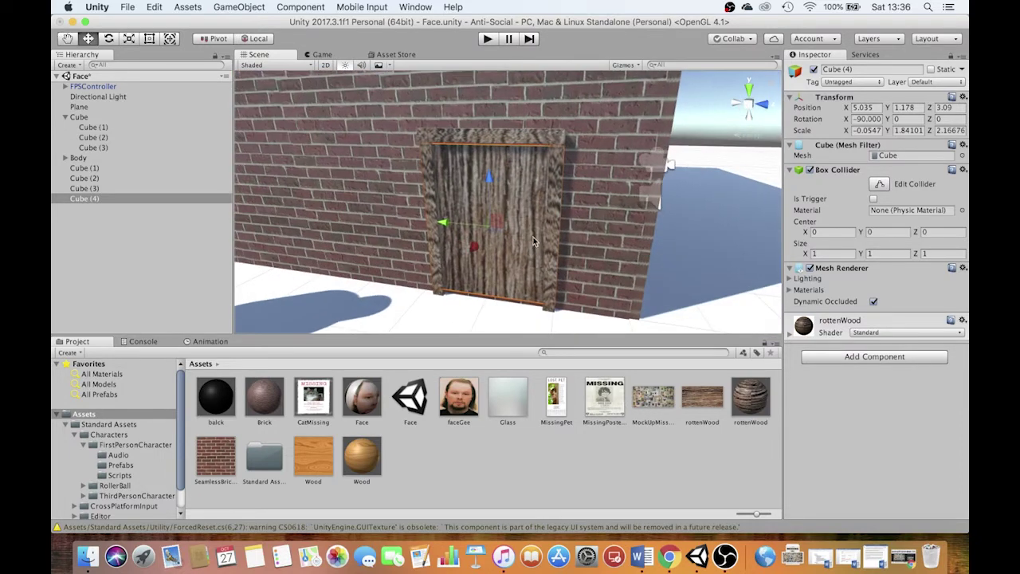
pyautogui.keyDown('alt'); pyautogui.moveTo(534, 241); pyautogui.dragTo(599, 229); pyautogui.keyUp('alt')
pyautogui.moveTo(489, 183)
pyautogui.mouseDown()
pyautogui.moveTo(455, 183)
pyautogui.moveTo(570, 212)
pyautogui.moveTo(495, 188)
pyautogui.moveTo(482, 127)
pyautogui.moveTo(588, 201)
pyautogui.moveTo(485, 210)
pyautogui.moveTo(511, 174)
pyautogui.moveTo(507, 182)
pyautogui.mouseUp()
pyautogui.press('r')
pyautogui.click(642, 184)
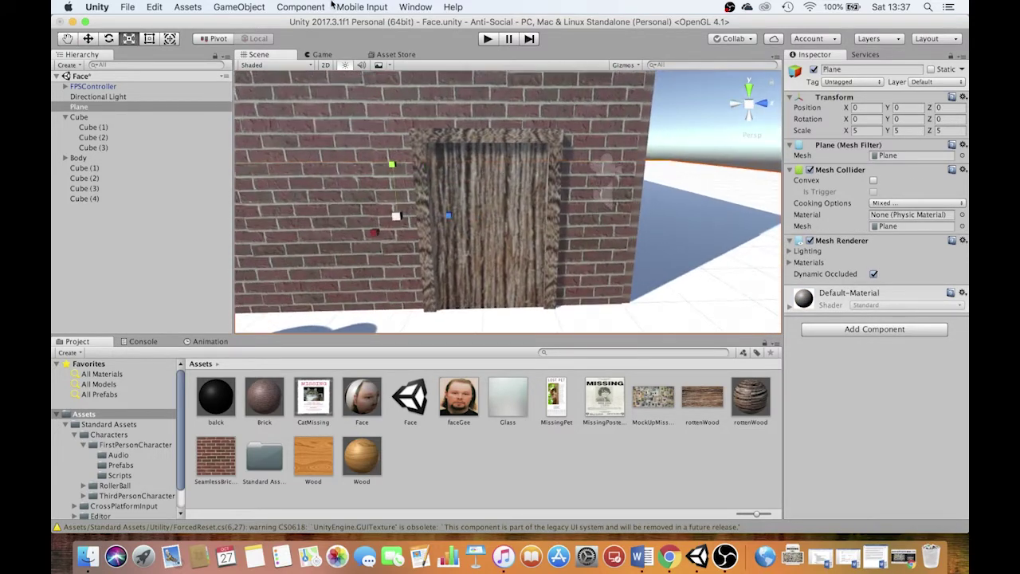
# - Create a sphere scaled to about 0.223 and place it as a doorknob at X 5.054, Y 1.022, Z 3.653
pyautogui.click(239, 7)
pyautogui.moveTo(264, 43)
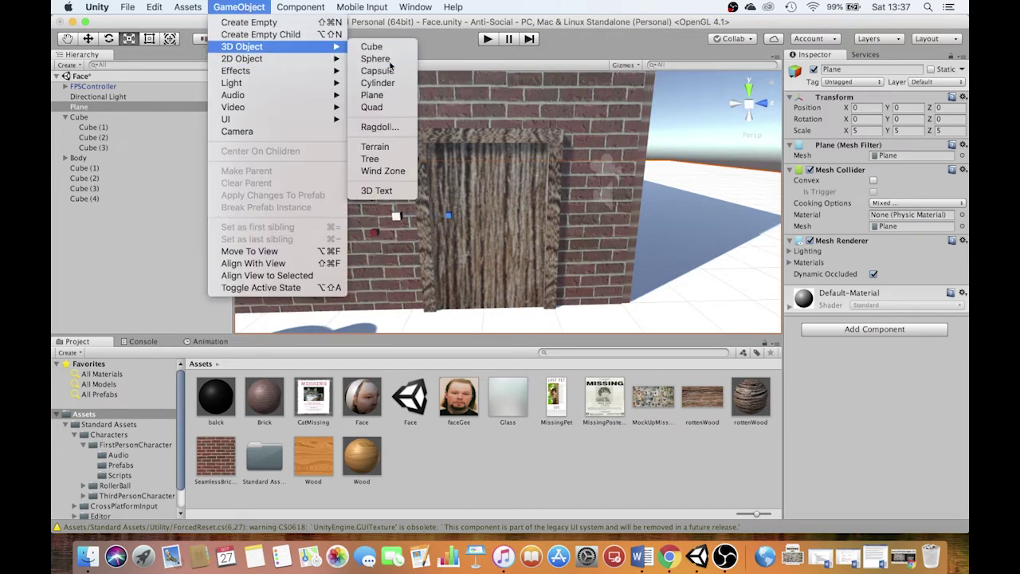
pyautogui.click(383, 57)
pyautogui.keyDown('alt'); pyautogui.moveTo(527, 216); pyautogui.dragTo(470, 216); pyautogui.keyUp('alt')
pyautogui.press('w')
pyautogui.moveTo(508, 150); pyautogui.dragTo(510, 195)
pyautogui.moveTo(551, 241); pyautogui.dragTo(571, 246)
# - Apply the Wood material to the doorknob sphere and deselect it
pyautogui.moveTo(358, 456); pyautogui.dragTo(532, 247)
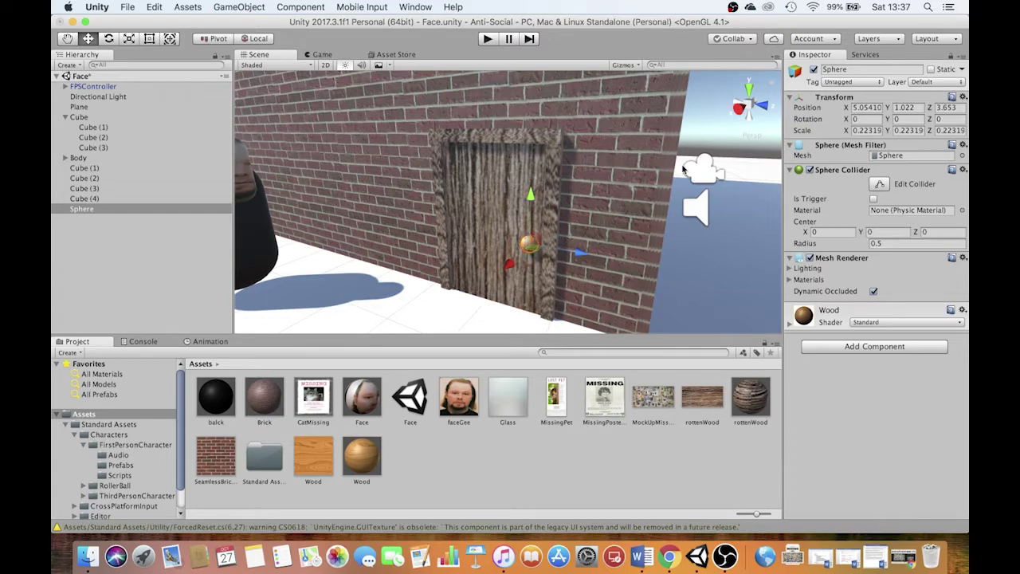
pyautogui.click(721, 148)
pyautogui.keyDown('alt'); pyautogui.moveTo(563, 209); pyautogui.dragTo(594, 190); pyautogui.keyUp('alt')
pyautogui.scroll(-3, 595, 190)
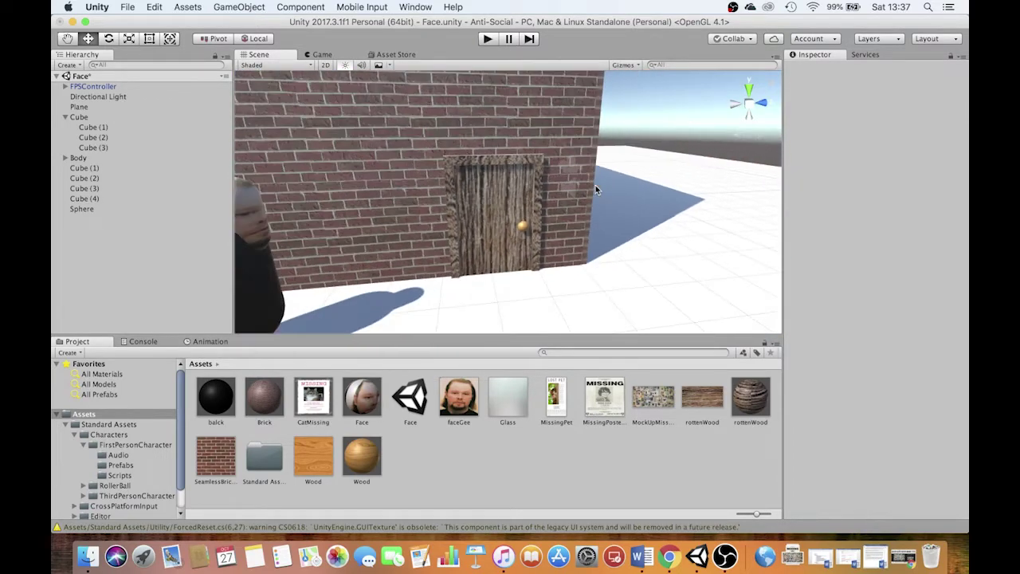
# - Parent the top-level Cube (2), Cube (3), Cube (4) and Sphere door parts under the post Cube (1)
pyautogui.click(80, 172)
pyautogui.click(91, 181)
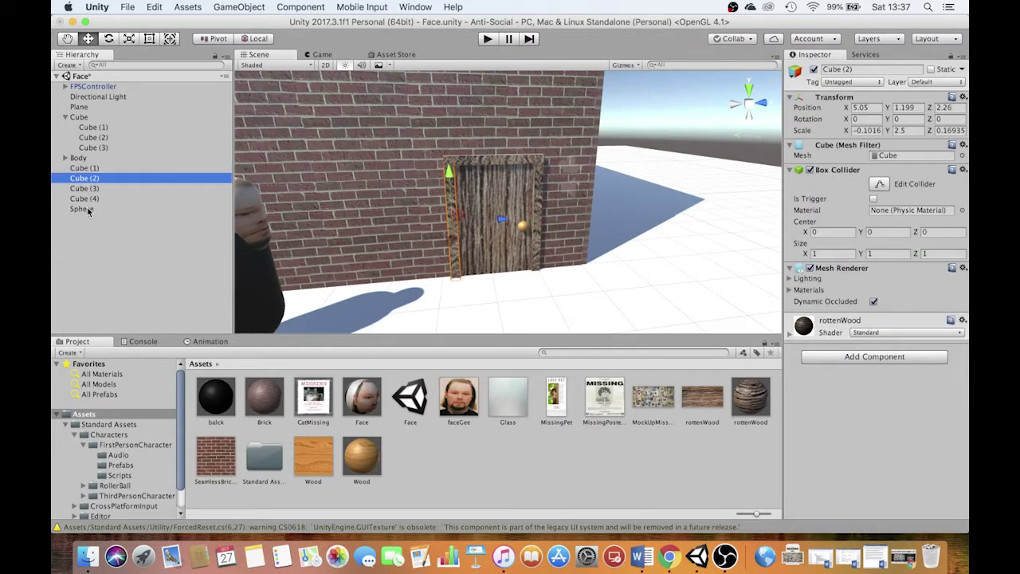
pyautogui.click(88, 209)
pyautogui.keyDown('shift'); pyautogui.click(84, 198); pyautogui.keyUp('shift')
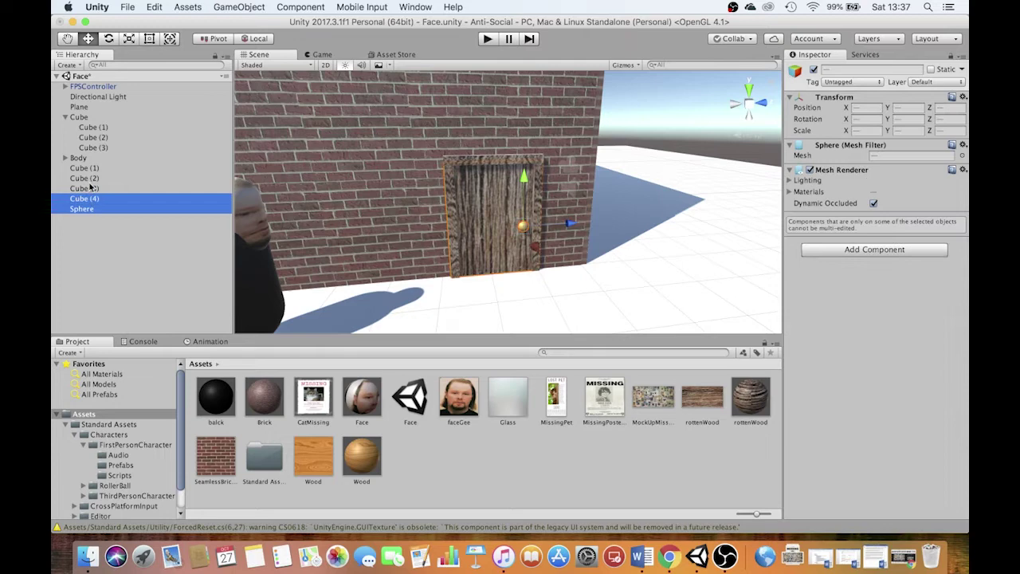
pyautogui.keyDown('shift'); pyautogui.click(84, 188); pyautogui.keyUp('shift')
pyautogui.keyDown('shift'); pyautogui.click(85, 178); pyautogui.keyUp('shift')
pyautogui.keyDown('shift'); pyautogui.click(84, 168); pyautogui.keyUp('shift')
pyautogui.moveTo(82, 170); pyautogui.dragTo(85, 169)
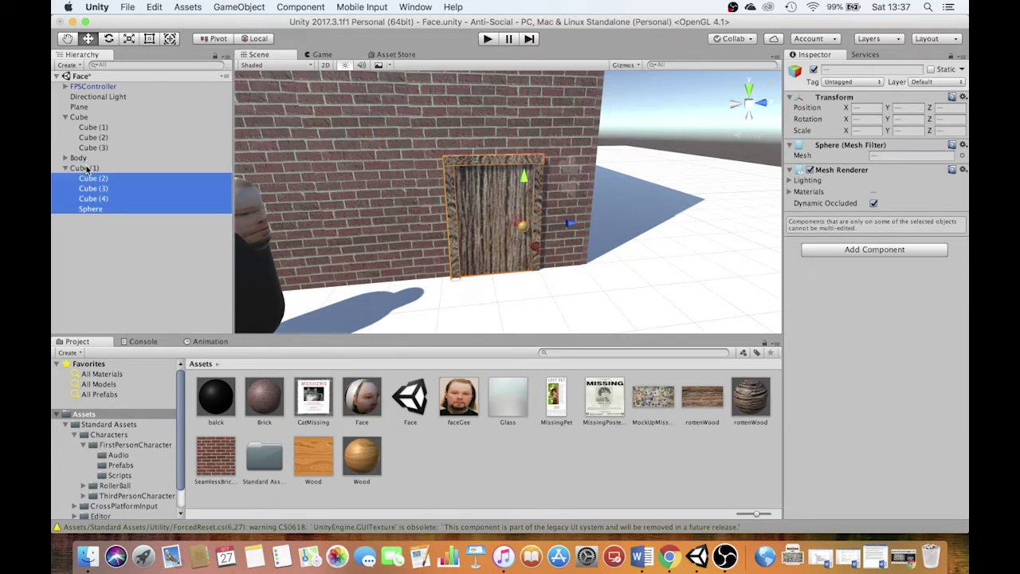
# - Duplicate the complete door and move the copy along the same wall to its far end
pyautogui.click(86, 169)
pyautogui.scroll(-5, 502, 231)
pyautogui.keyDown('alt'); pyautogui.moveTo(494, 233); pyautogui.dragTo(591, 262); pyautogui.keyUp('alt')
pyautogui.press('super+d')
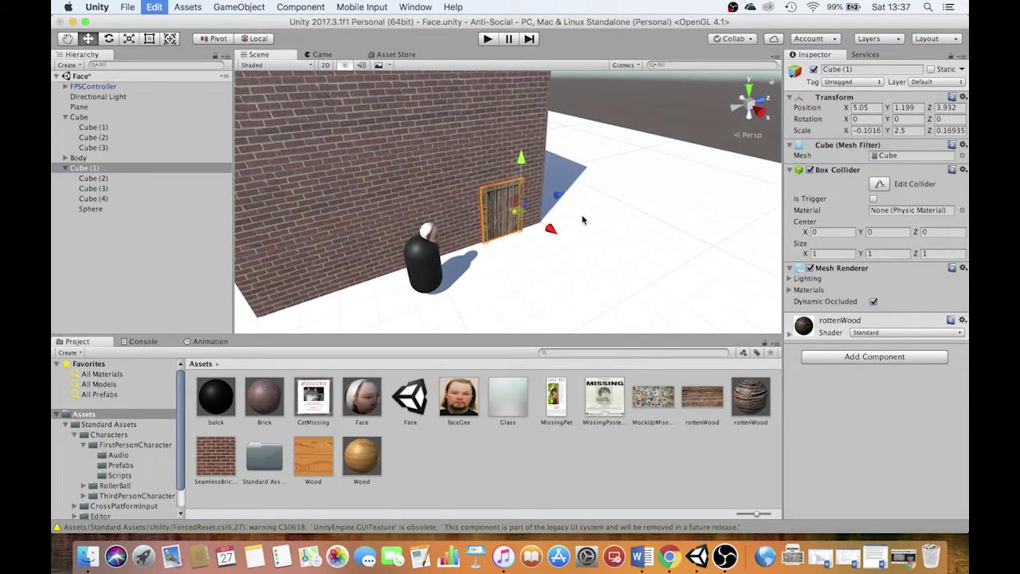
pyautogui.moveTo(561, 195); pyautogui.dragTo(428, 226)
pyautogui.click(344, 199)
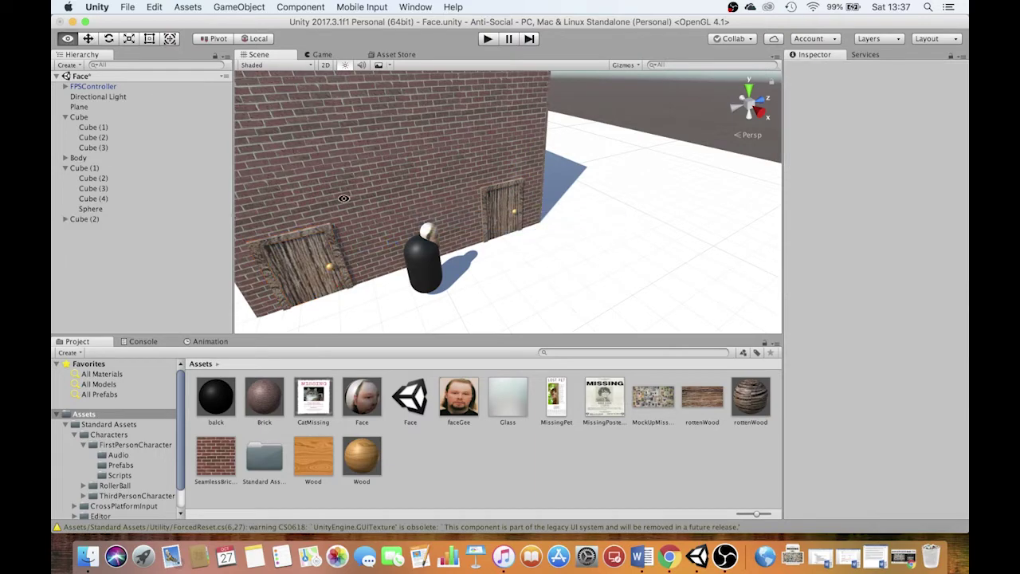
# - Move the copied door to the opposite side of the building, at about X -5.75, Z -2.68
pyautogui.keyDown('alt'); pyautogui.moveTo(344, 199); pyautogui.dragTo(504, 195); pyautogui.keyUp('alt')
pyautogui.scroll(-8, 504, 196)
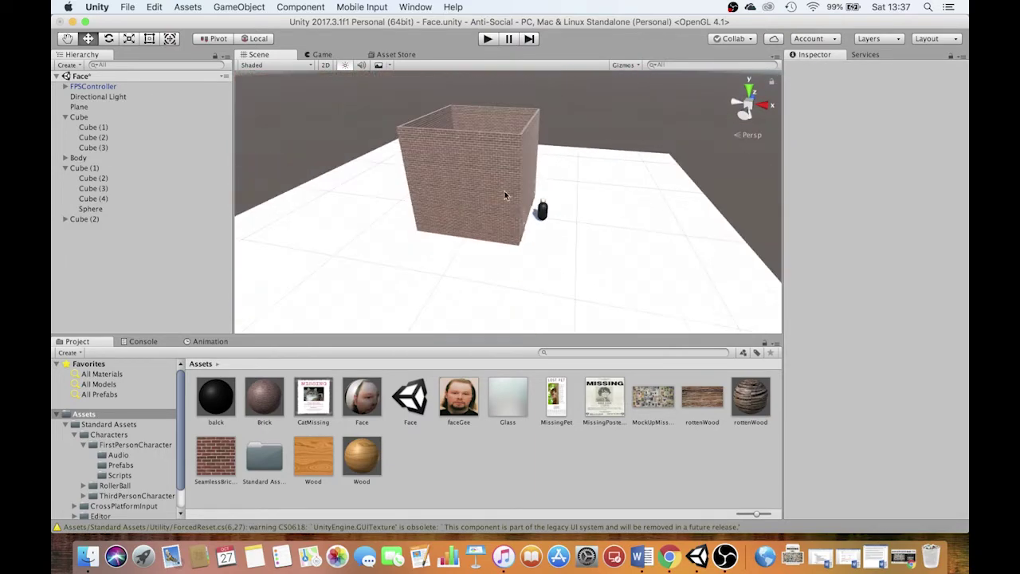
pyautogui.click(82, 220)
pyautogui.moveTo(580, 229); pyautogui.dragTo(657, 192)
# - Rotate the copied door to face away from the opposite wall by setting its Y rotation to 180
pyautogui.press('f')
pyautogui.press('e')
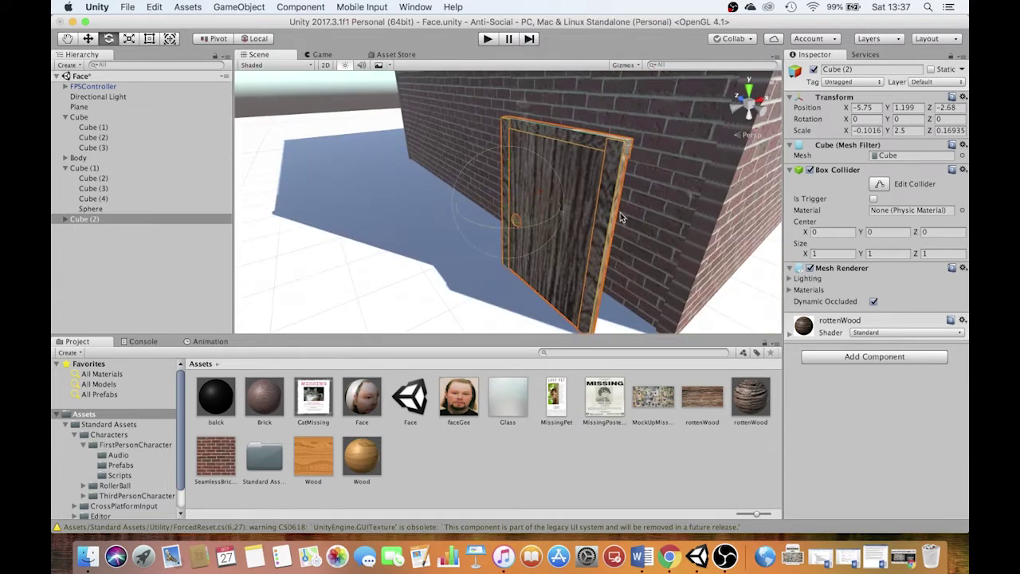
pyautogui.moveTo(502, 229); pyautogui.dragTo(749, 222)
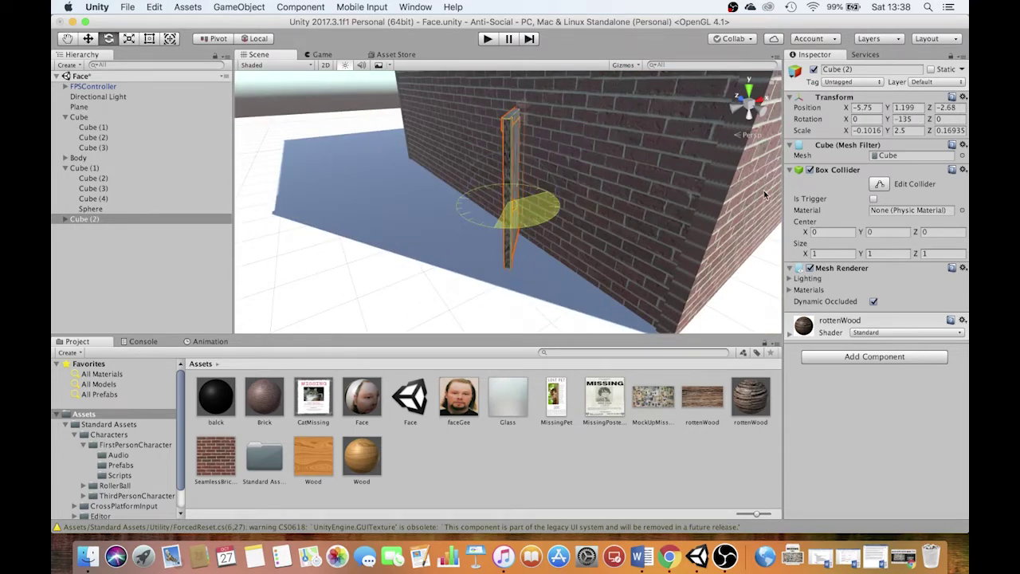
pyautogui.write('180')
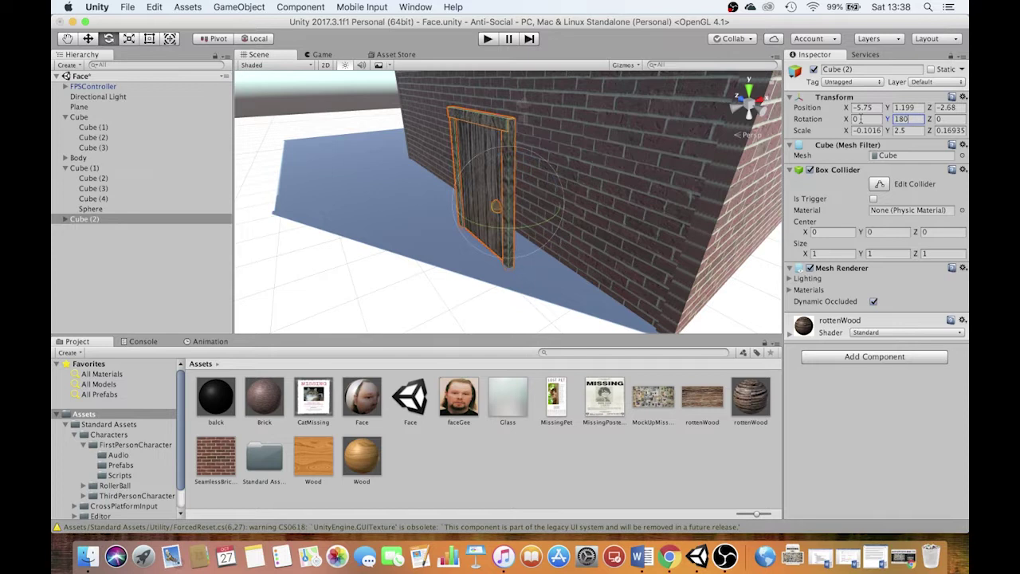
# - Set the whole copied door against the wall near the building's corner, at X -5.02, Z -4.516
pyautogui.click(490, 177)
pyautogui.press('w')
pyautogui.click(89, 219)
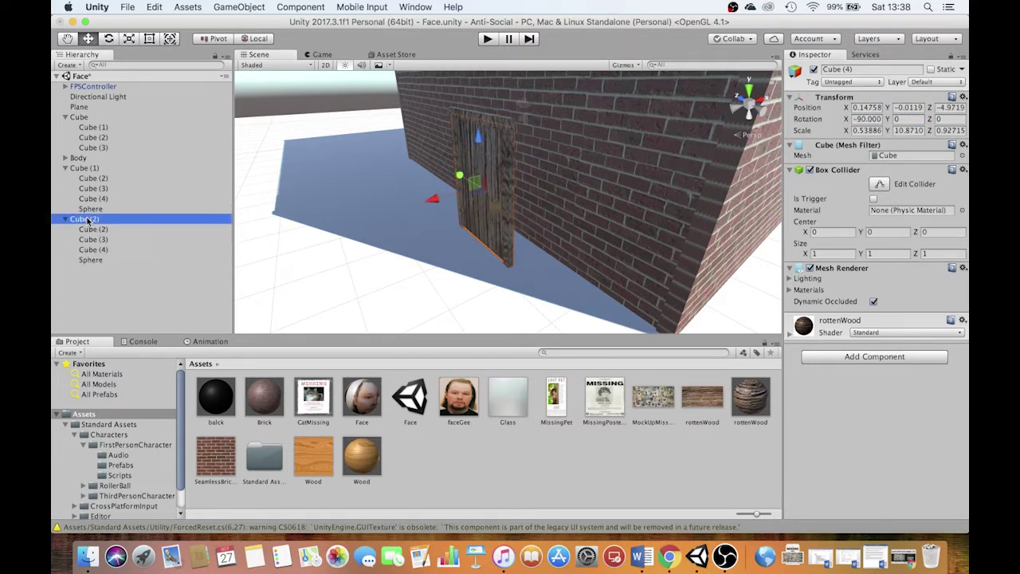
pyautogui.moveTo(473, 215); pyautogui.dragTo(498, 205)
pyautogui.moveTo(585, 209); pyautogui.dragTo(650, 230)
pyautogui.scroll(-5, 653, 217)
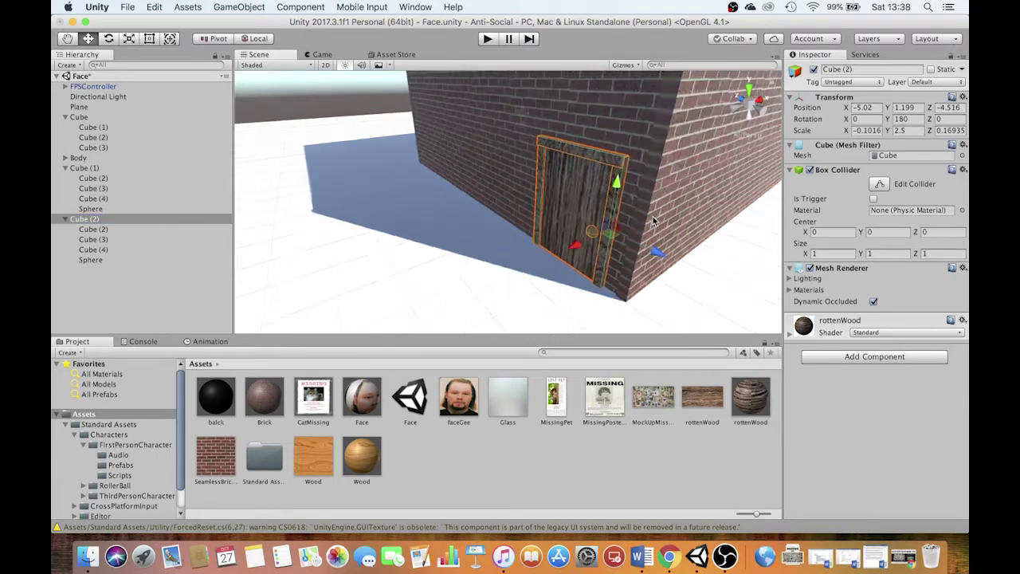
# - Examine the plain brick wall around the corner and the wall holding the copied door
pyautogui.moveTo(674, 207); pyautogui.dragTo(414, 148, button='middle')
pyautogui.moveTo(414, 147); pyautogui.dragTo(446, 168, button='right')
pyautogui.moveTo(374, 168); pyautogui.dragTo(406, 186, button='middle')
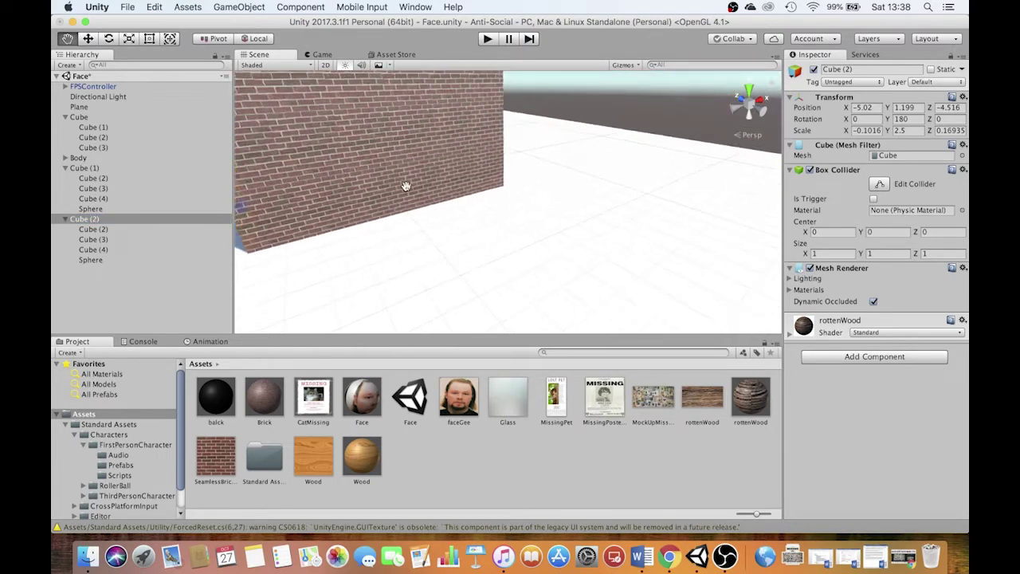
pyautogui.moveTo(406, 186); pyautogui.dragTo(447, 156, button='right')
pyautogui.moveTo(447, 155); pyautogui.dragTo(536, 196, button='middle')
pyautogui.keyDown('alt'); pyautogui.moveTo(536, 196); pyautogui.dragTo(412, 149); pyautogui.keyUp('alt')
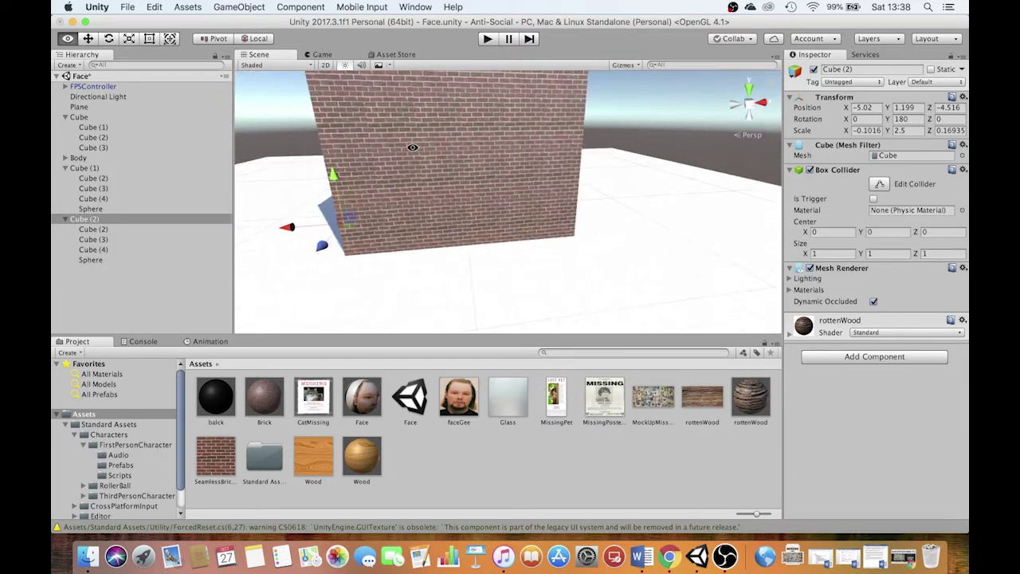
pyautogui.moveTo(412, 149); pyautogui.dragTo(499, 160, button='middle')
pyautogui.keyDown('alt'); pyautogui.moveTo(499, 159); pyautogui.dragTo(545, 175); pyautogui.keyUp('alt')
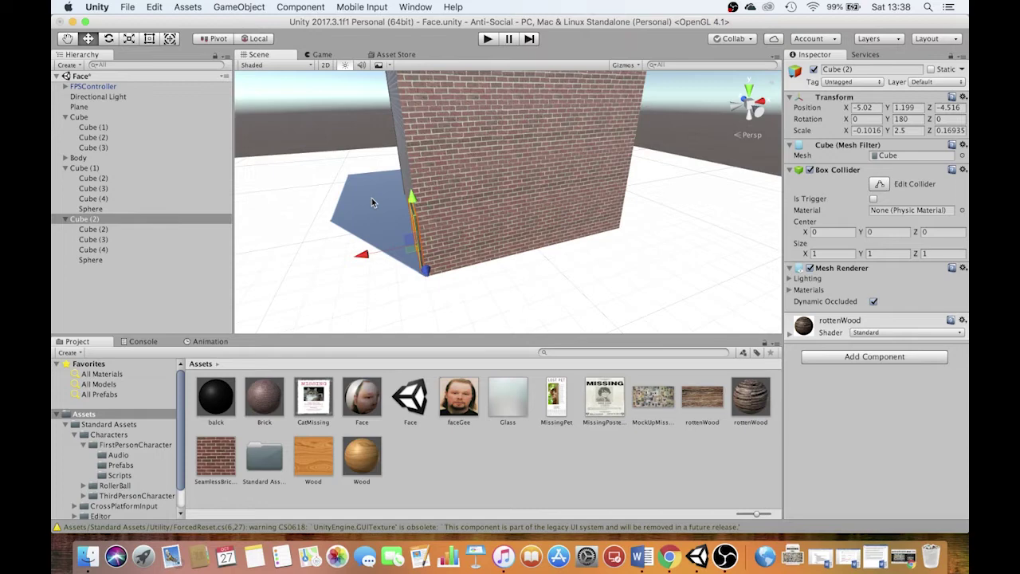
pyautogui.scroll(-3, 446, 255)
pyautogui.scroll(6, 446, 255)
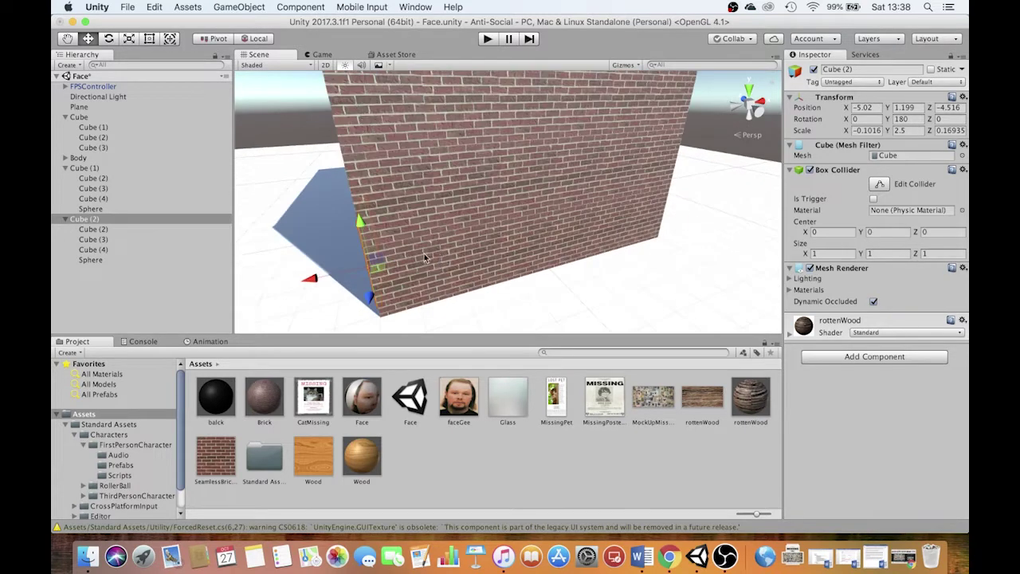
pyautogui.moveTo(367, 241); pyautogui.dragTo(453, 241, button='middle')
pyautogui.moveTo(434, 235); pyautogui.dragTo(626, 113)
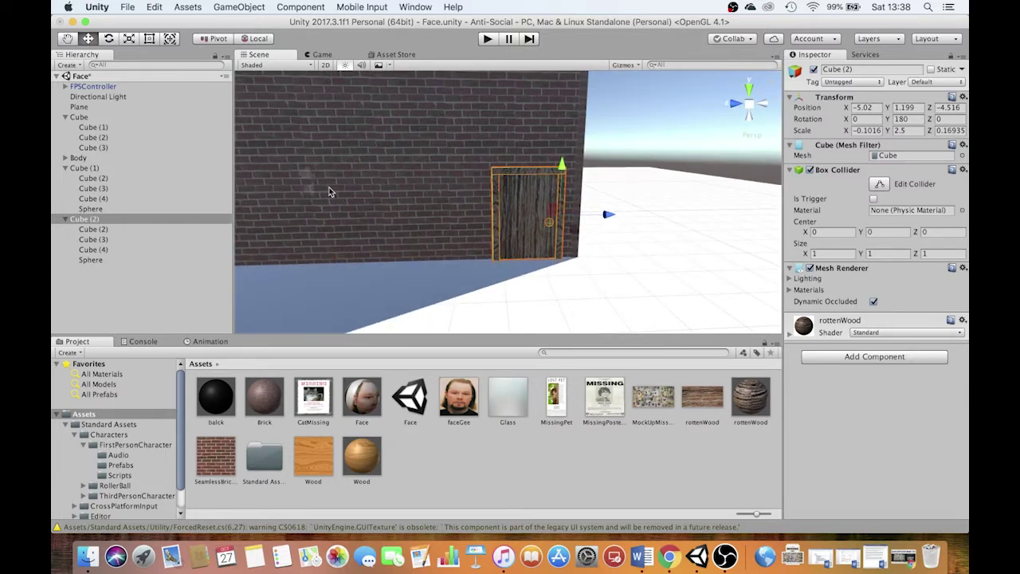
# - Duplicate the second door along its wall to Z -0.84 and reduce the copy to a bare frame by deleting its knob and panel
pyautogui.press('super+d')
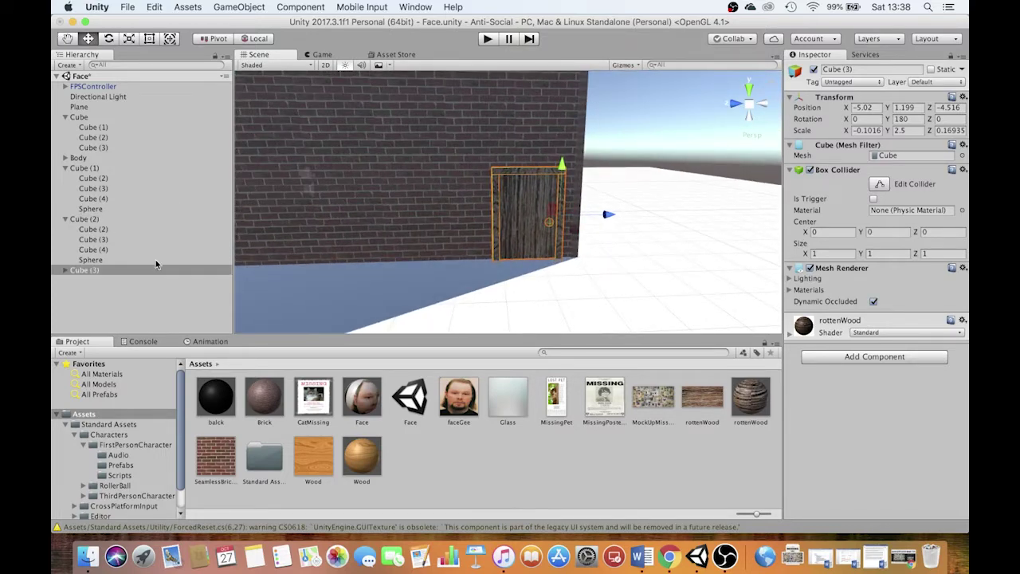
pyautogui.moveTo(606, 215); pyautogui.dragTo(471, 212)
pyautogui.click(66, 270)
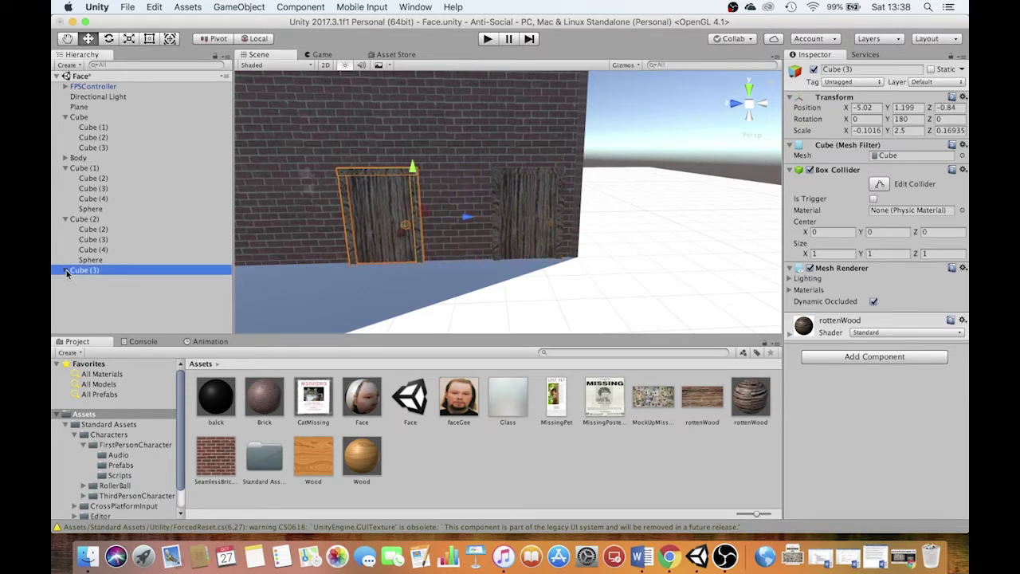
pyautogui.click(97, 313)
pyautogui.press('super+BackSpace')
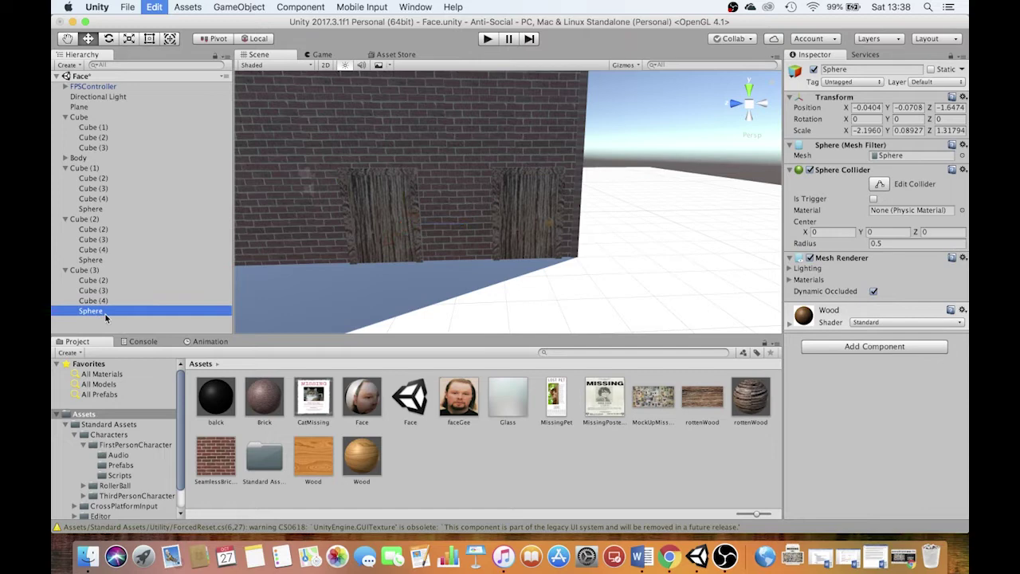
pyautogui.click(102, 300)
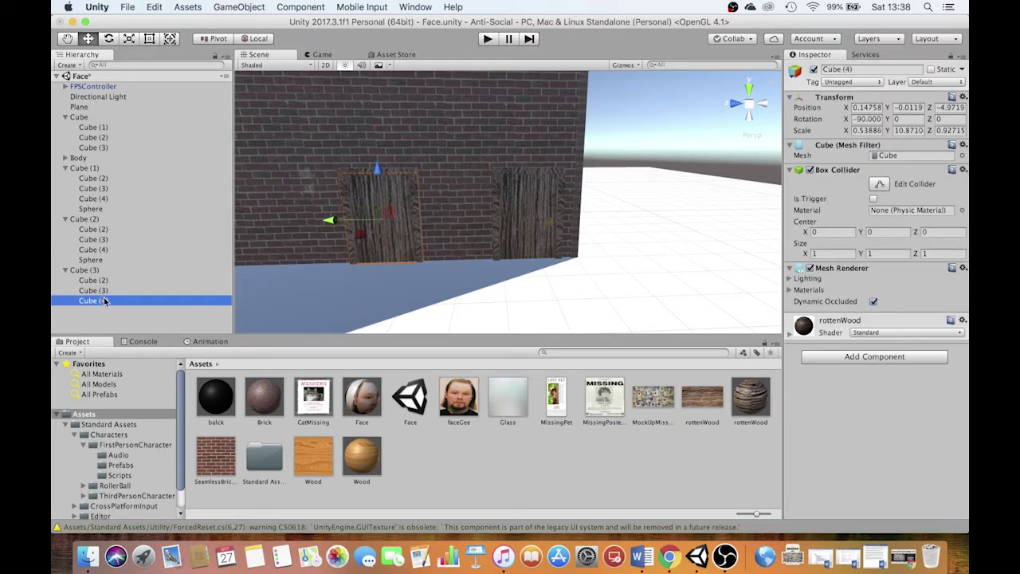
pyautogui.press('super+BackSpace')
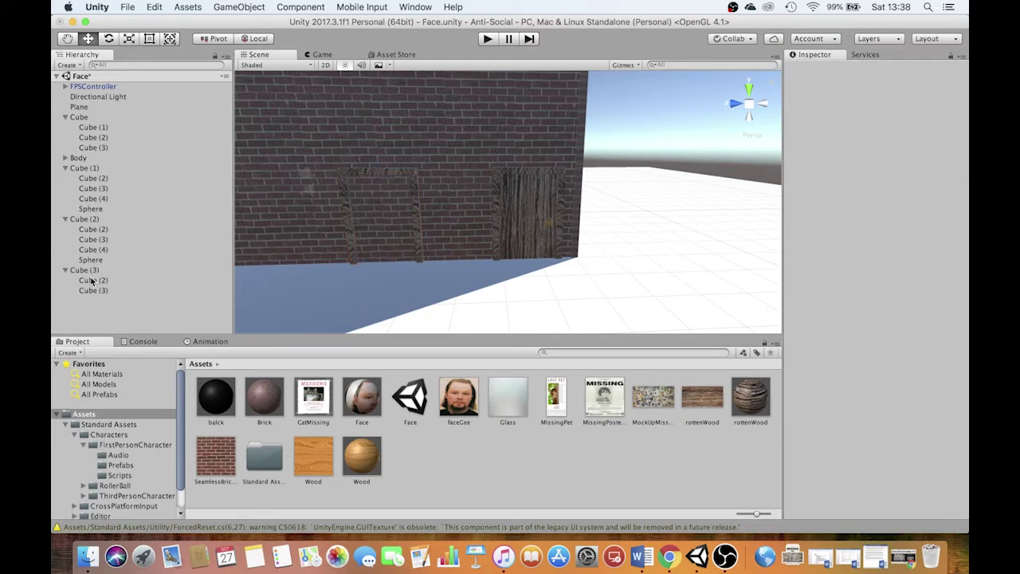
# - Unparent the bare frame's other post and crossbar so its three pieces are separate top-level objects
pyautogui.click(89, 271)
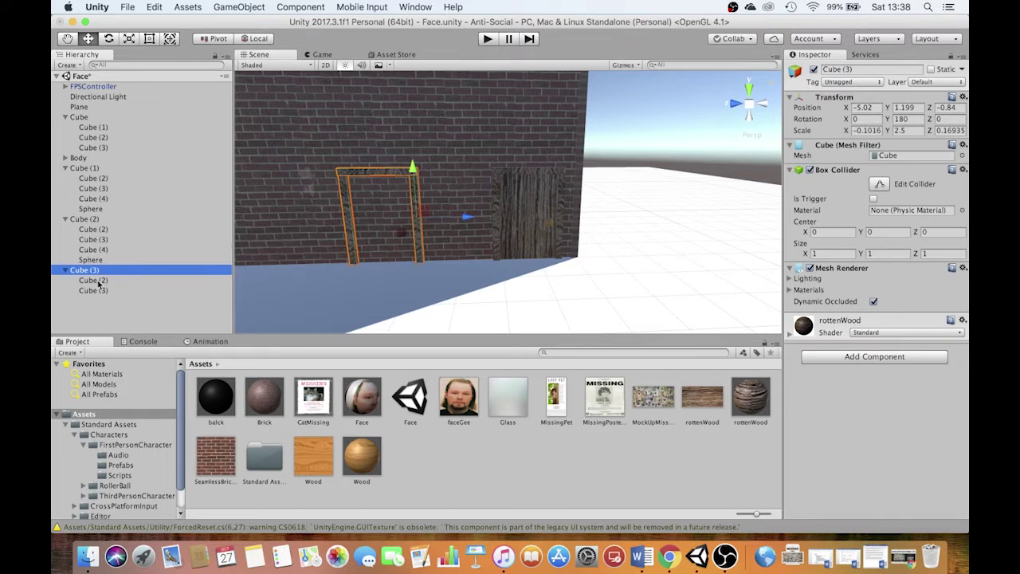
pyautogui.click(91, 282)
pyautogui.keyDown('shift'); pyautogui.click(96, 291); pyautogui.keyUp('shift')
pyautogui.moveTo(97, 282); pyautogui.dragTo(66, 305)
pyautogui.click(94, 271)
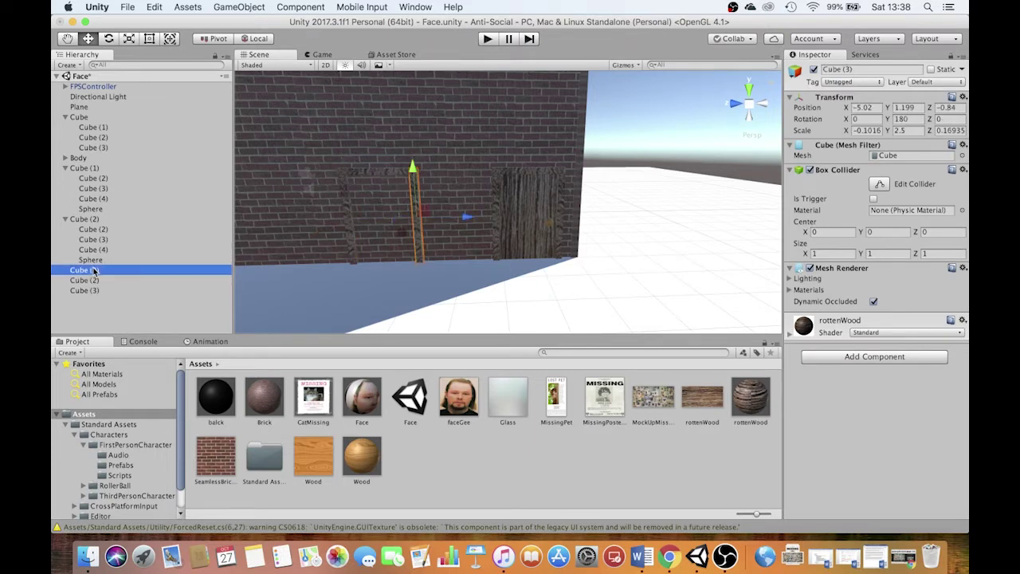
pyautogui.click(86, 282)
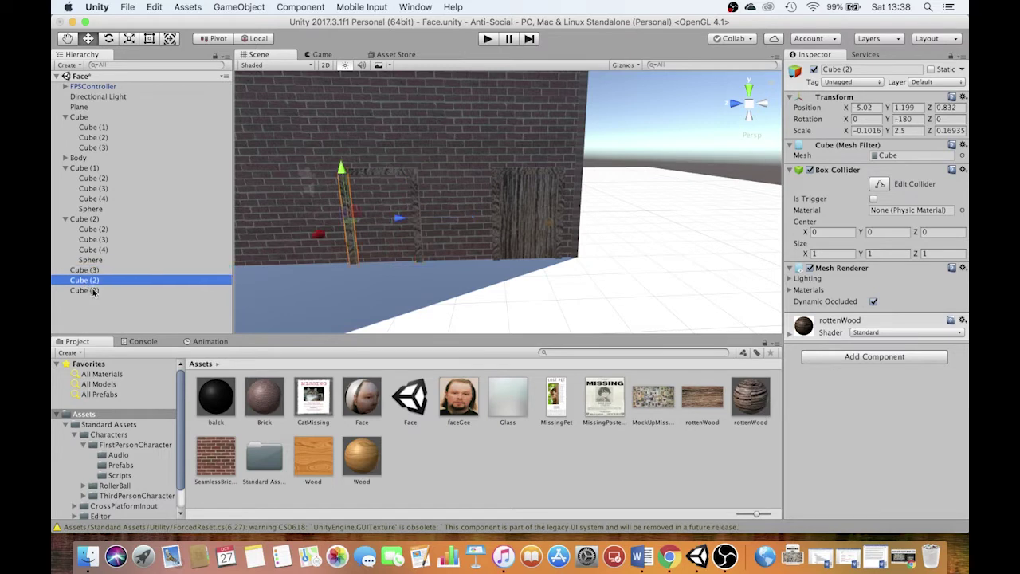
# - Duplicate the bare frame's crossbar and lower the copy to Y 0.08 to close the frame at its base
pyautogui.click(94, 291)
pyautogui.press('super+d')
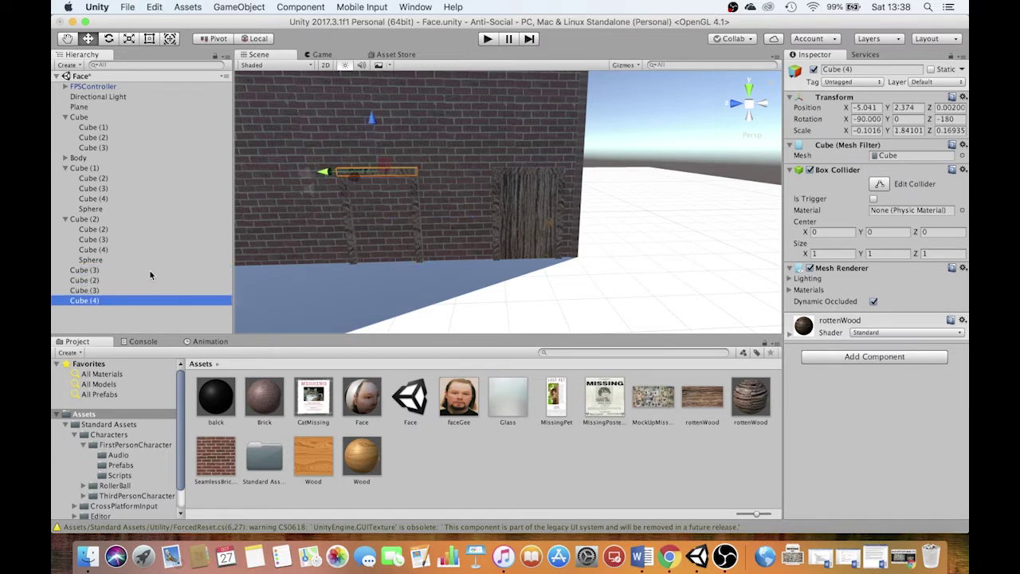
pyautogui.moveTo(379, 124); pyautogui.dragTo(383, 215)
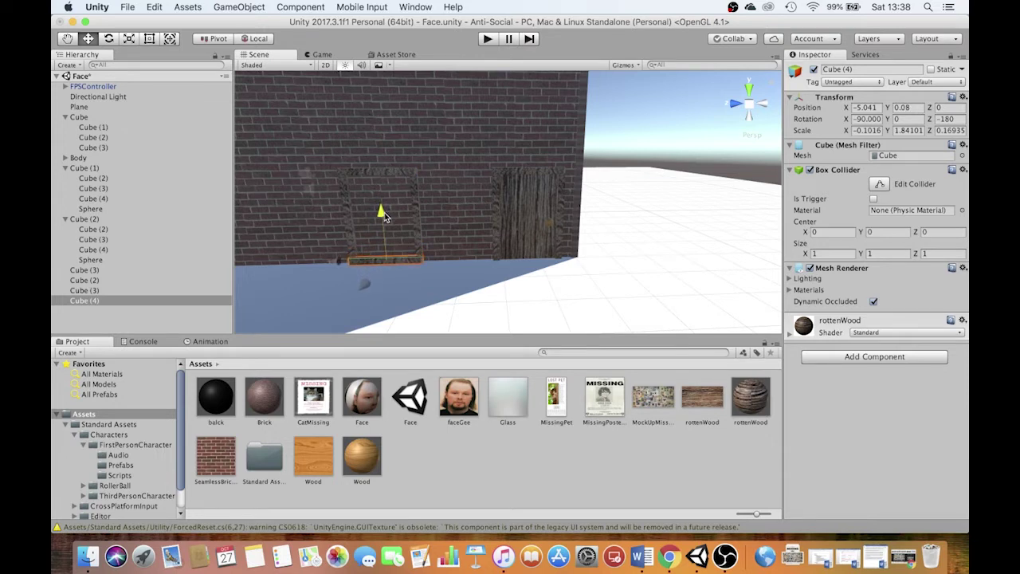
# - Parent the bare frame's second post and both crossbars under its first post so the frame is one object
pyautogui.press('e')
pyautogui.keyDown('shift'); pyautogui.click(84, 290); pyautogui.keyUp('shift')
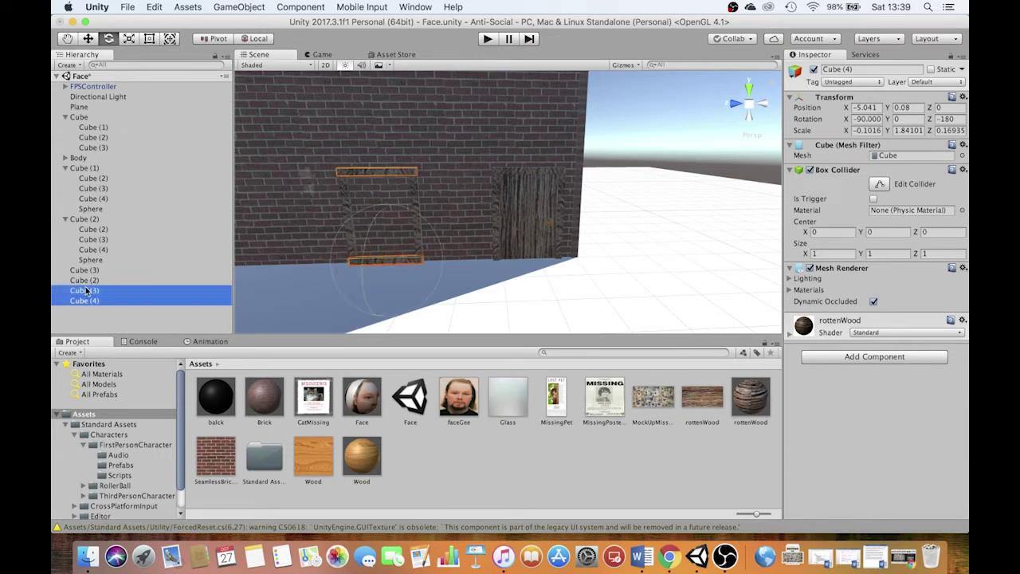
pyautogui.keyDown('shift'); pyautogui.click(86, 280); pyautogui.keyUp('shift')
pyautogui.moveTo(85, 283); pyautogui.dragTo(83, 271)
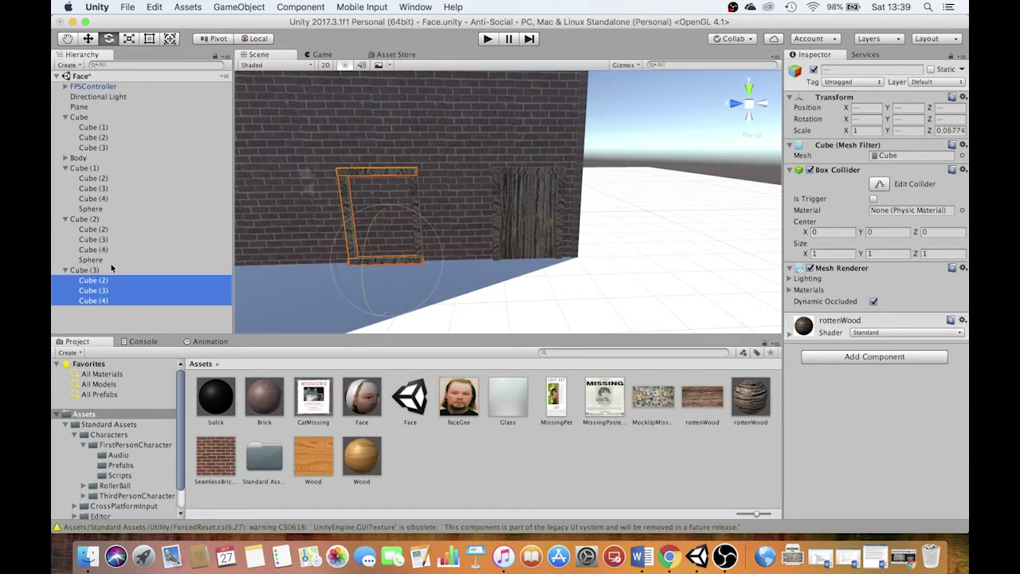
pyautogui.click(90, 270)
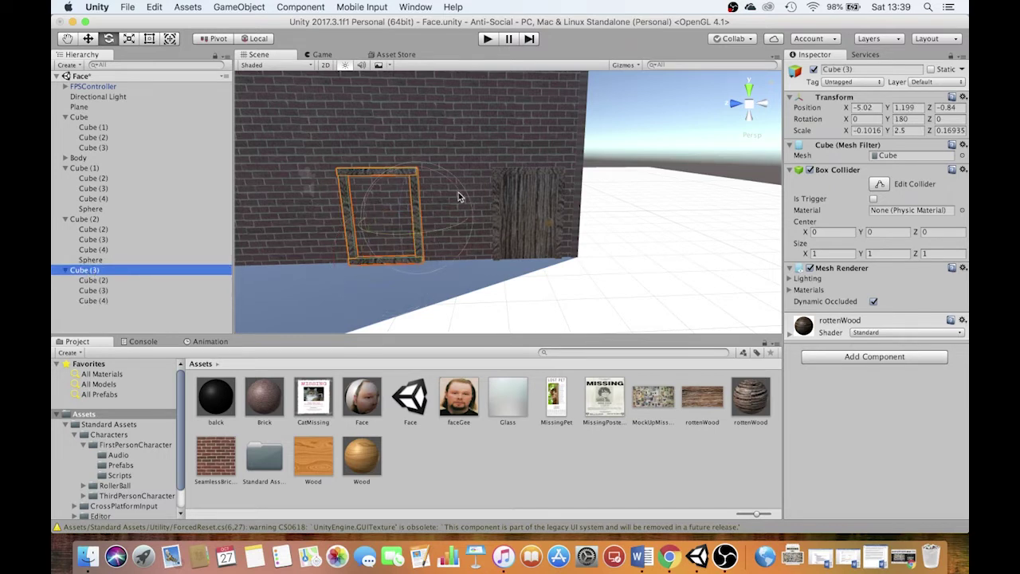
# - Rotate the frame to about -90° in X and place it on the wall beside the door at Y 2.34, Z -1.04
pyautogui.moveTo(459, 195); pyautogui.dragTo(237, 175)
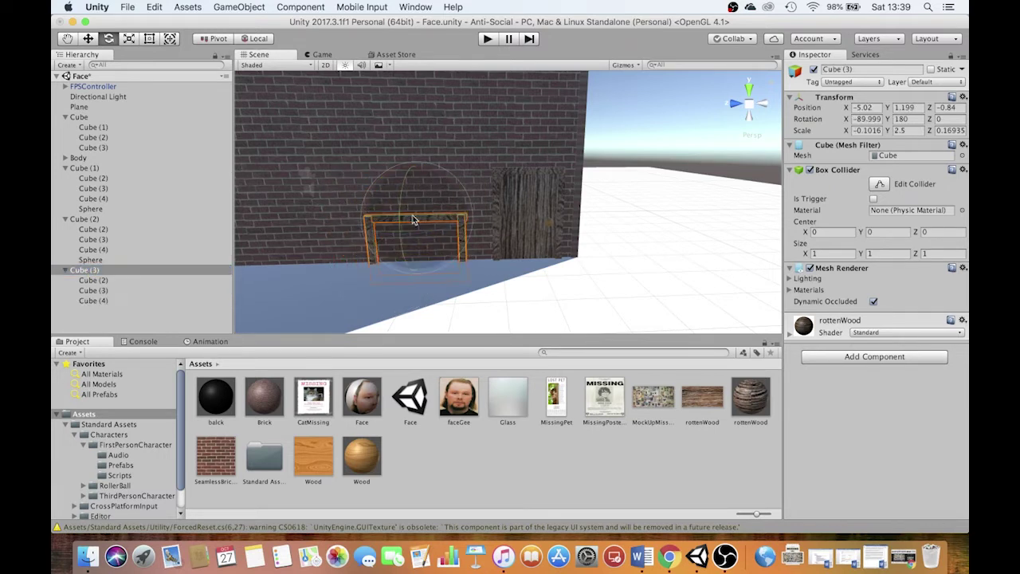
pyautogui.press('w')
pyautogui.moveTo(409, 166); pyautogui.dragTo(412, 114)
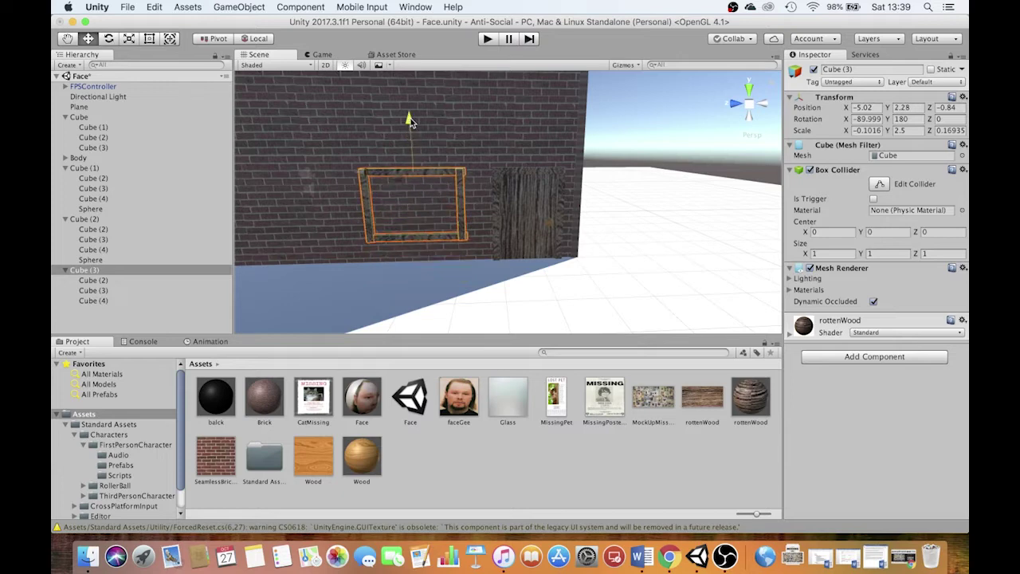
pyautogui.scroll(-2, 424, 166)
pyautogui.moveTo(388, 181)
pyautogui.mouseDown()
pyautogui.moveTo(375, 181)
pyautogui.moveTo(398, 181)
pyautogui.mouseUp()
pyautogui.moveTo(445, 127); pyautogui.dragTo(445, 131)
# - Duplicate the frame's lower rail and stretch the copy to Z scale about 9.6 at Z -5.6 to fill the opening
pyautogui.click(102, 280)
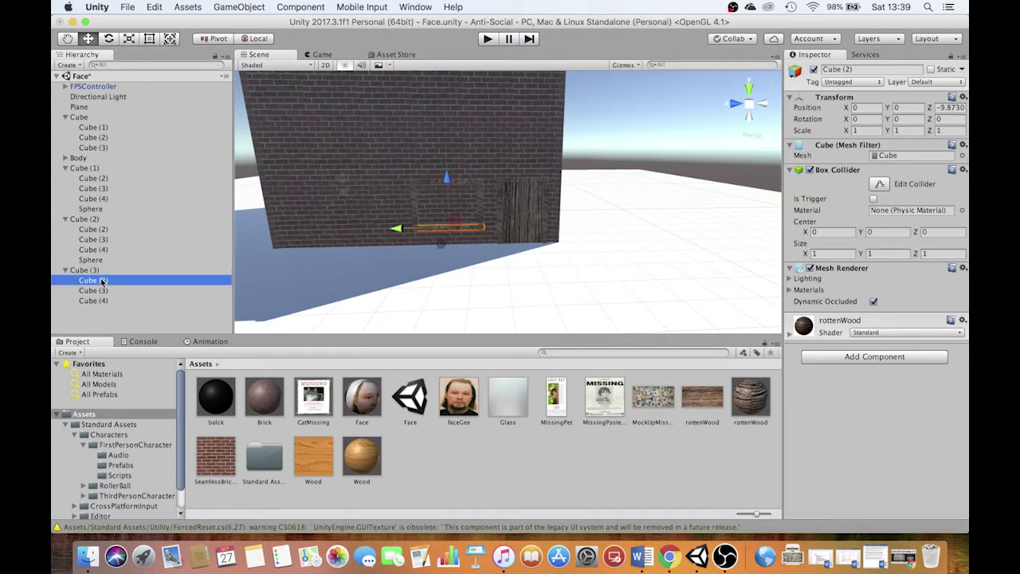
pyautogui.press('super+d')
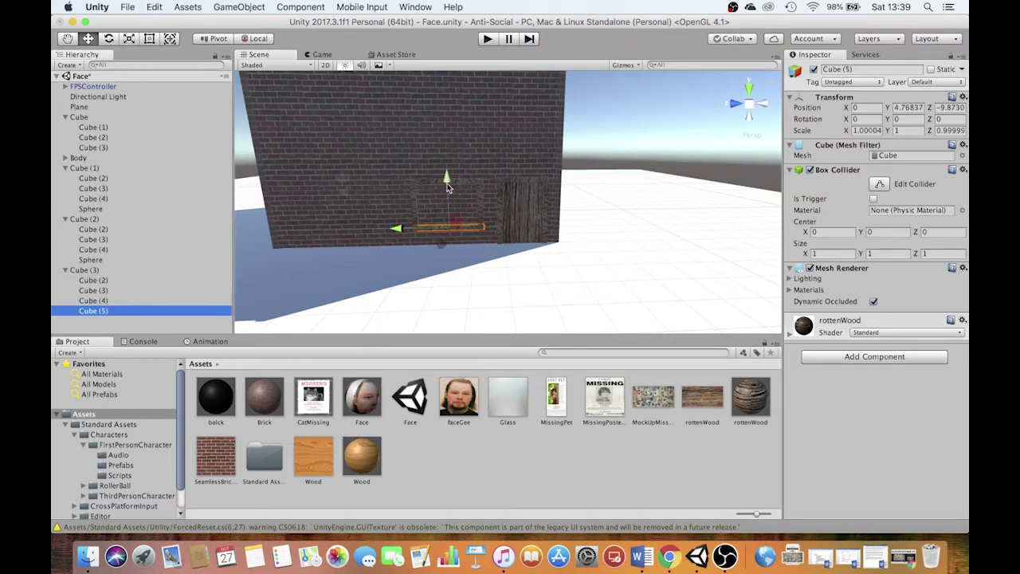
pyautogui.moveTo(448, 187); pyautogui.dragTo(442, 45)
pyautogui.press('e')
pyautogui.press('r')
pyautogui.moveTo(446, 156); pyautogui.dragTo(458, 84)
pyautogui.press('f')
pyautogui.keyDown('alt'); pyautogui.moveTo(542, 239); pyautogui.dragTo(572, 239); pyautogui.keyUp('alt')
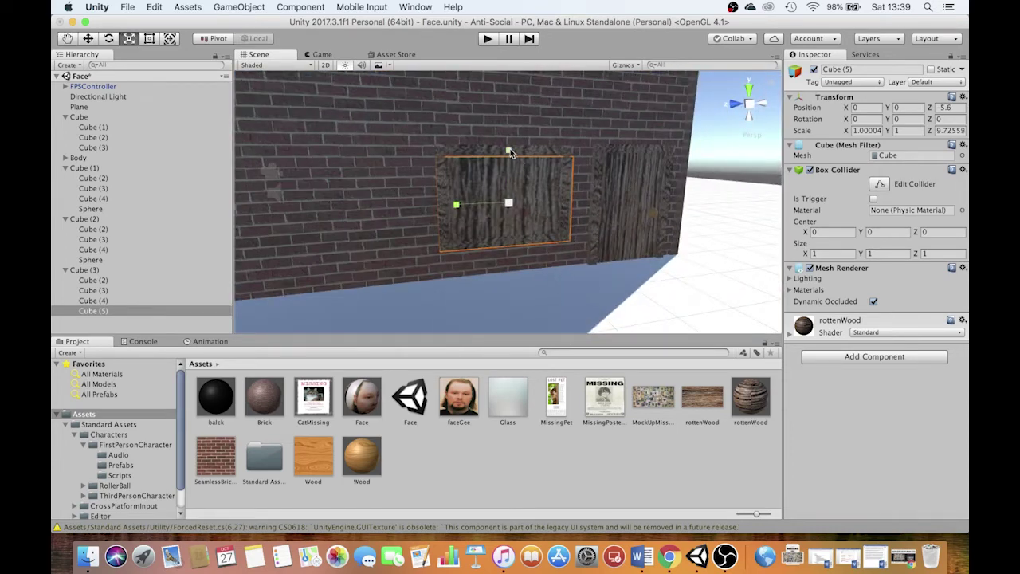
pyautogui.moveTo(510, 151); pyautogui.dragTo(460, 157)
# - Create a material named Glass in the assets and give it the Glass texture as its albedo
pyautogui.rightClick(449, 482)
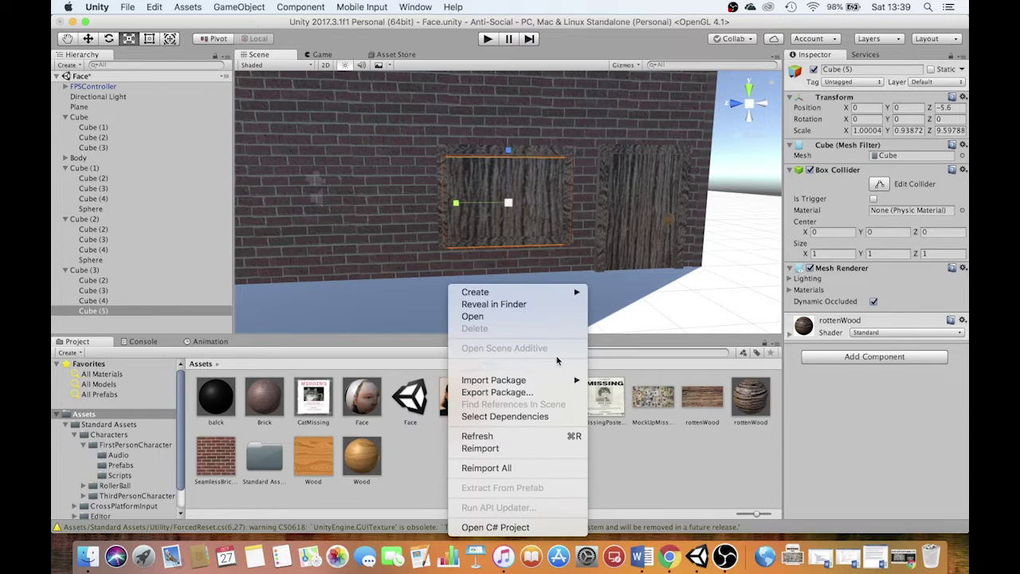
pyautogui.moveTo(567, 292)
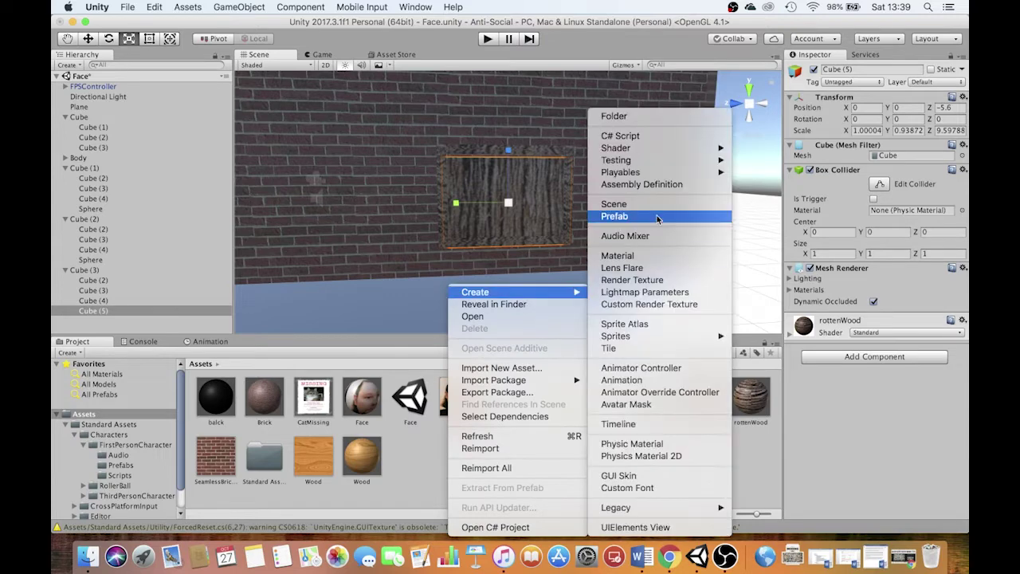
pyautogui.click(612, 257)
pyautogui.write('Glass')
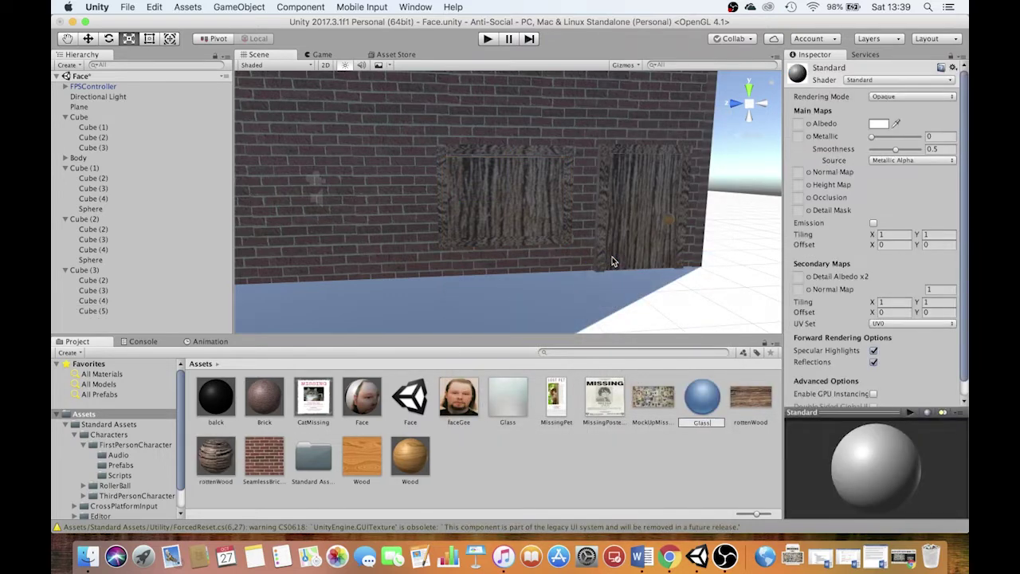
pyautogui.press('Return')
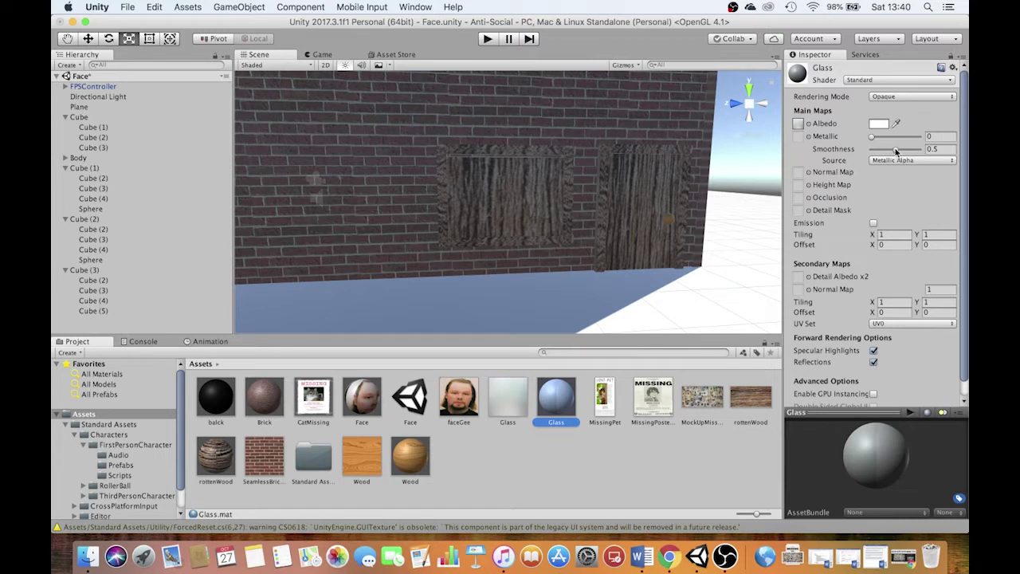
# - Set the Glass material's smoothness to 0.74 and apply it to the panel inside the window frame
pyautogui.moveTo(897, 152); pyautogui.dragTo(933, 157)
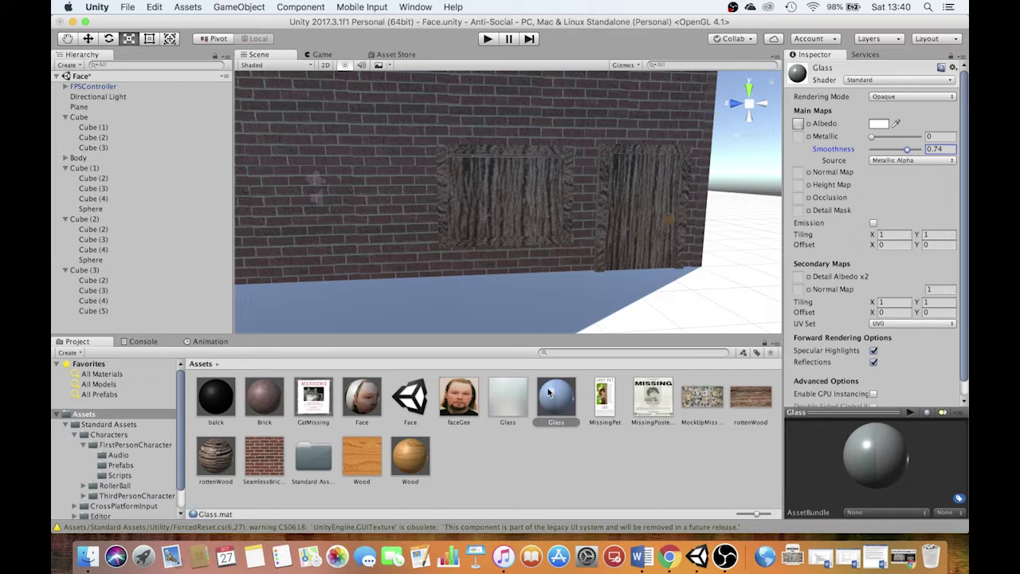
pyautogui.moveTo(562, 363); pyautogui.dragTo(504, 206)
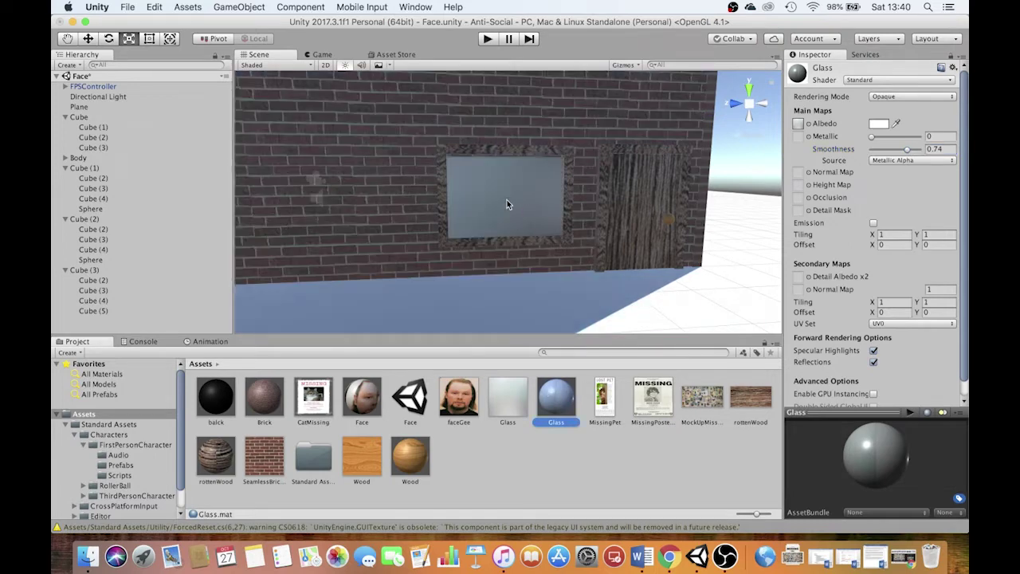
pyautogui.click(102, 310)
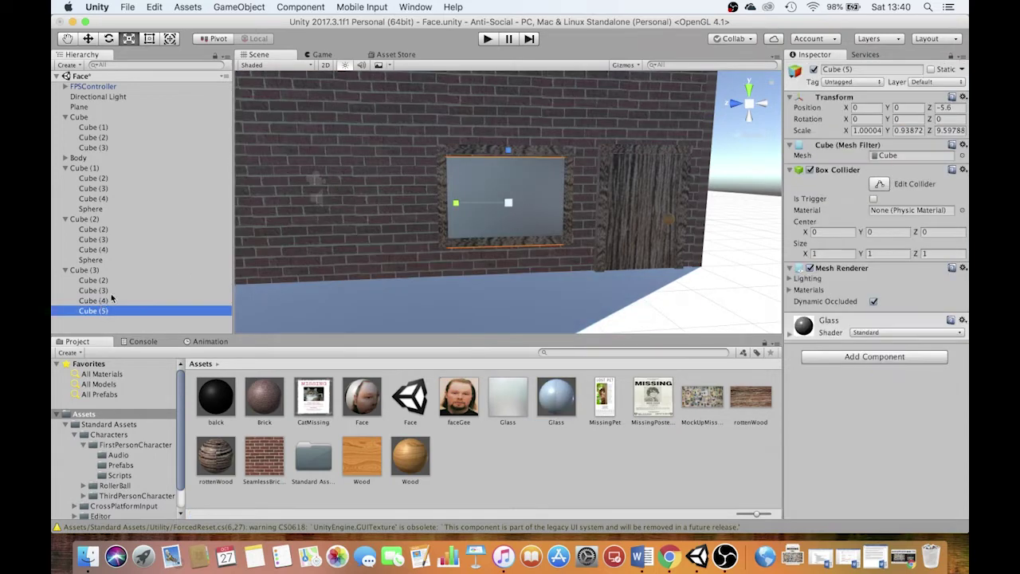
# - Duplicate the finished window onto the opposite wall and stack copies up both walls, with the top pair at Y 8.24
pyautogui.click(107, 272)
pyautogui.keyDown('alt'); pyautogui.moveTo(383, 265); pyautogui.dragTo(615, 271); pyautogui.keyUp('alt')
pyautogui.press('super+d')
pyautogui.scroll(-5, 374, 204)
pyautogui.keyDown('alt'); pyautogui.moveTo(440, 196); pyautogui.dragTo(666, 219); pyautogui.keyUp('alt')
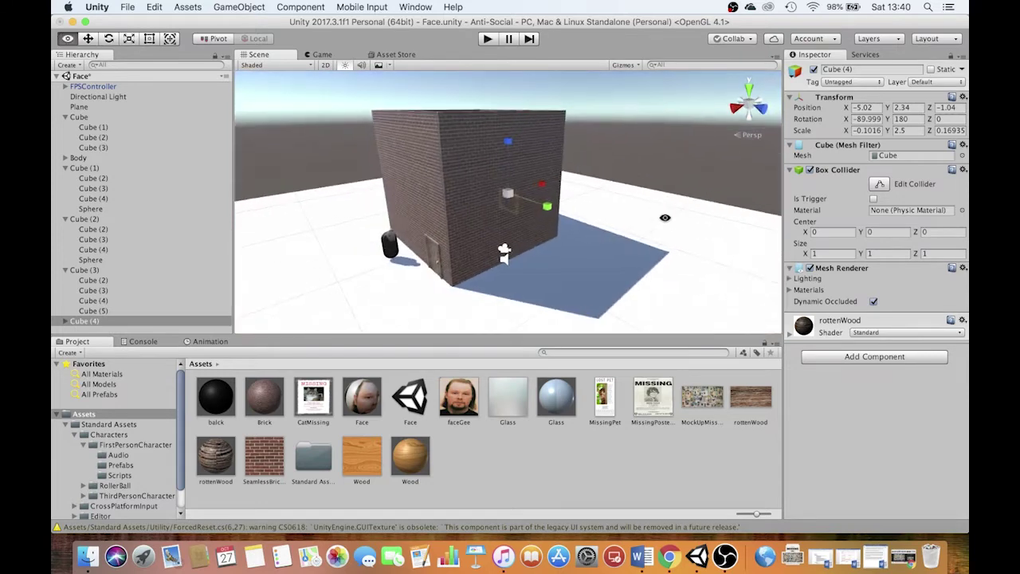
pyautogui.keyDown('alt'); pyautogui.moveTo(564, 215); pyautogui.dragTo(657, 213); pyautogui.keyUp('alt')
pyautogui.press('w')
pyautogui.moveTo(528, 183); pyautogui.dragTo(573, 161)
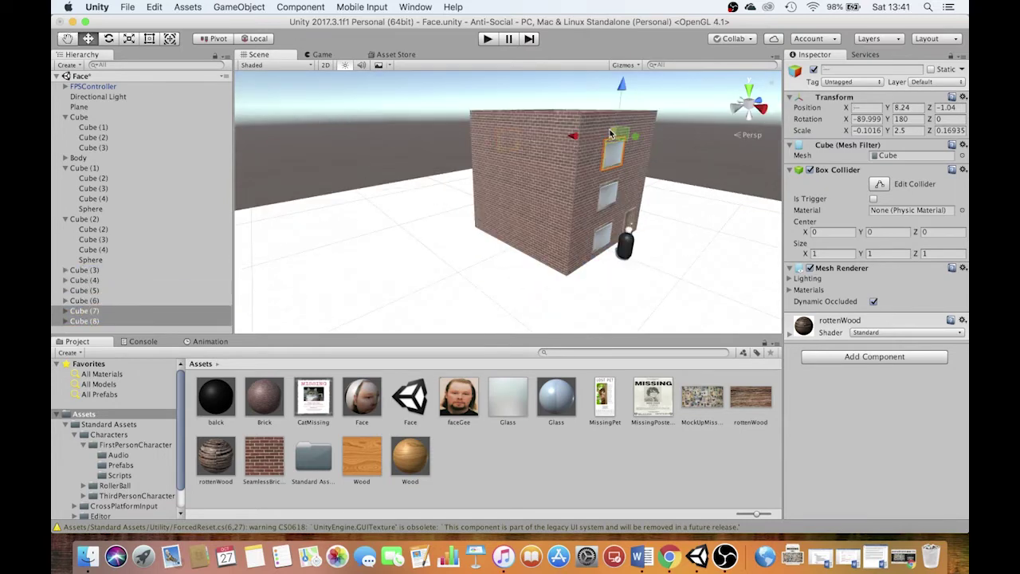
# - Duplicate the top pair of windows and place one copy on an adjoining wall with Z rotation 90, at X 2.83, Z -5.17
pyautogui.moveTo(478, 119); pyautogui.dragTo(452, 129)
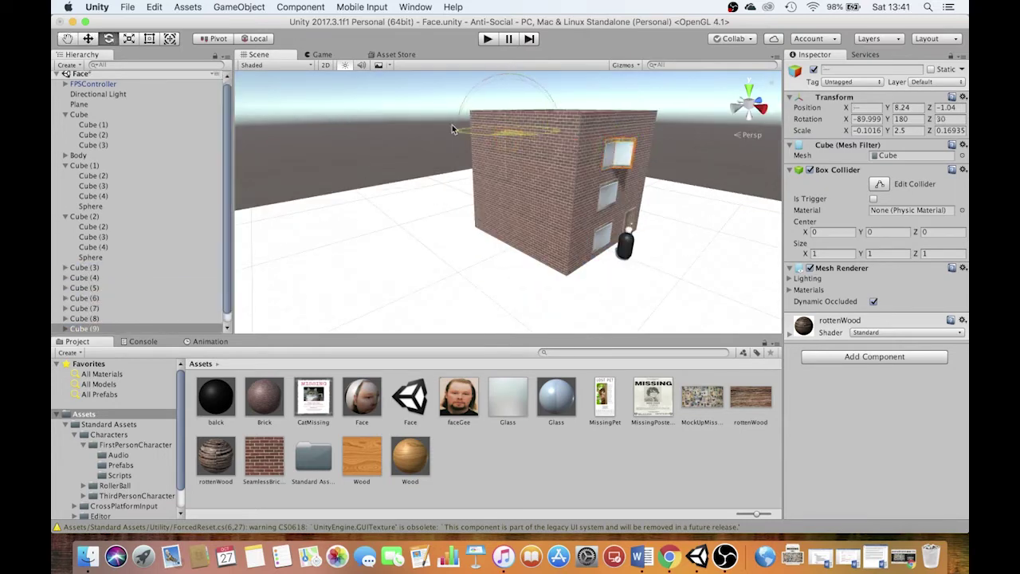
pyautogui.scroll(-2, 93, 319)
pyautogui.click(93, 319)
pyautogui.press('w')
pyautogui.moveTo(610, 133); pyautogui.dragTo(586, 143)
pyautogui.click(950, 119)
pyautogui.write('90')
pyautogui.keyDown('alt'); pyautogui.moveTo(606, 183); pyautogui.dragTo(566, 200); pyautogui.keyUp('alt')
pyautogui.moveTo(565, 163); pyautogui.dragTo(563, 164)
pyautogui.keyDown('alt'); pyautogui.moveTo(563, 164); pyautogui.dragTo(637, 159); pyautogui.keyUp('alt')
# - Set the other window copy's Z rotation to 90 and move it onto the remaining plain wall
pyautogui.click(502, 141)
pyautogui.click(86, 288)
pyautogui.click(951, 119)
pyautogui.write('90')
pyautogui.keyDown('alt'); pyautogui.moveTo(430, 151); pyautogui.dragTo(502, 191); pyautogui.keyUp('alt')
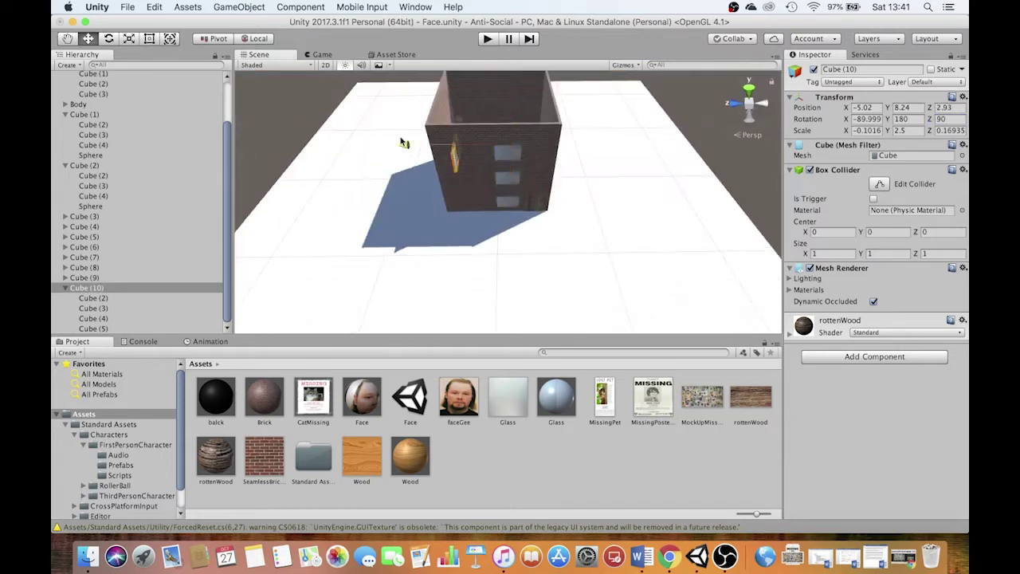
pyautogui.keyDown('alt'); pyautogui.moveTo(401, 141); pyautogui.dragTo(542, 88); pyautogui.keyUp('alt')
pyautogui.moveTo(479, 193); pyautogui.dragTo(401, 173)
# - Duplicate the top window on each of the two side walls and shift each copy along its wall
pyautogui.press('super+d')
pyautogui.keyDown('alt'); pyautogui.moveTo(606, 183); pyautogui.dragTo(351, 191); pyautogui.keyUp('alt')
pyautogui.click(574, 183)
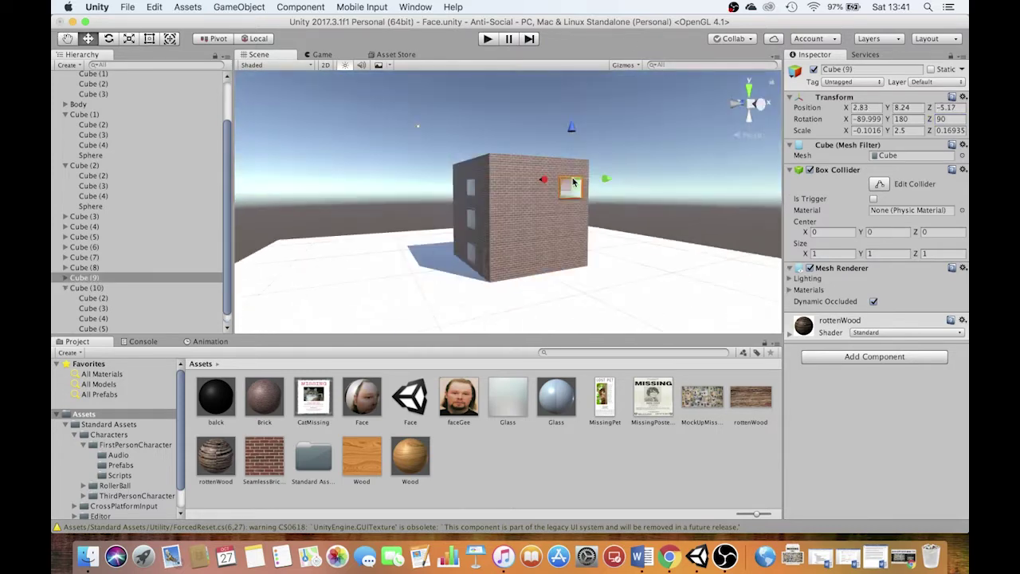
pyautogui.press('super+d')
pyautogui.moveTo(543, 180); pyautogui.dragTo(499, 178)
# - Duplicate the side walls' top windows downward twice to fill the two lower floors
pyautogui.click(65, 269)
pyautogui.click(85, 298)
pyautogui.keyDown('shift'); pyautogui.click(95, 328); pyautogui.keyUp('shift')
pyautogui.press('super+d')
pyautogui.moveTo(572, 127); pyautogui.dragTo(572, 163)
pyautogui.keyDown('alt'); pyautogui.moveTo(418, 179); pyautogui.dragTo(616, 155); pyautogui.keyUp('alt')
pyautogui.press('super+d')
pyautogui.moveTo(565, 162); pyautogui.dragTo(566, 196)
pyautogui.click(637, 176)
pyautogui.keyDown('alt'); pyautogui.moveTo(383, 175); pyautogui.dragTo(414, 171); pyautogui.keyUp('alt')
# - Rename the two door objects FrontDoor and RearDoor
pyautogui.click(567, 254)
pyautogui.click(86, 107)
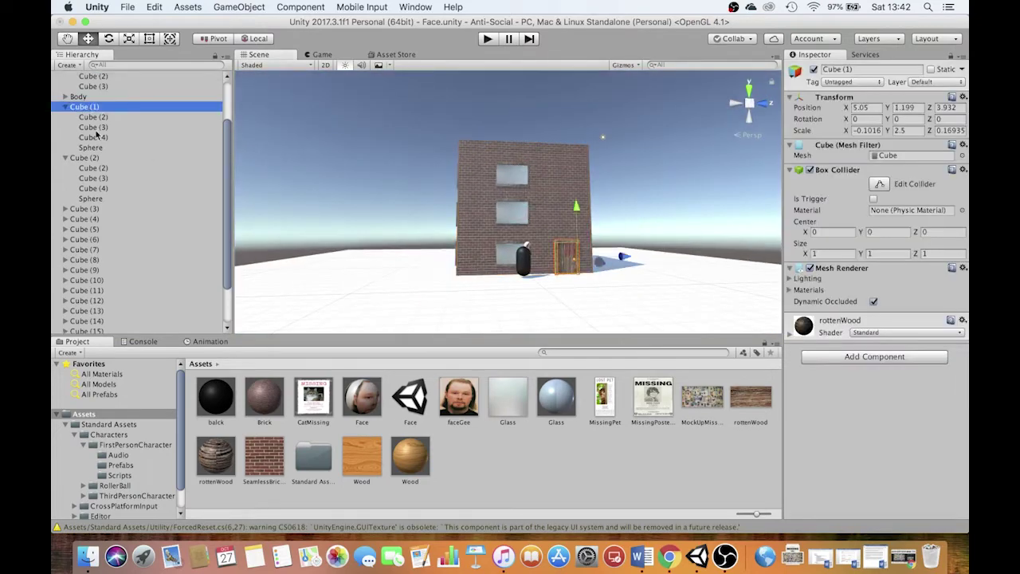
pyautogui.press('Return')
pyautogui.write('FrontDoor')
pyautogui.press('Return')
pyautogui.click(86, 159)
pyautogui.press('Return')
pyautogui.write('RearDoor')
pyautogui.press('Return')
# - Move the three stacked windows on the front door's wall along the wall to Z 0.26
pyautogui.doubleClick(84, 209)
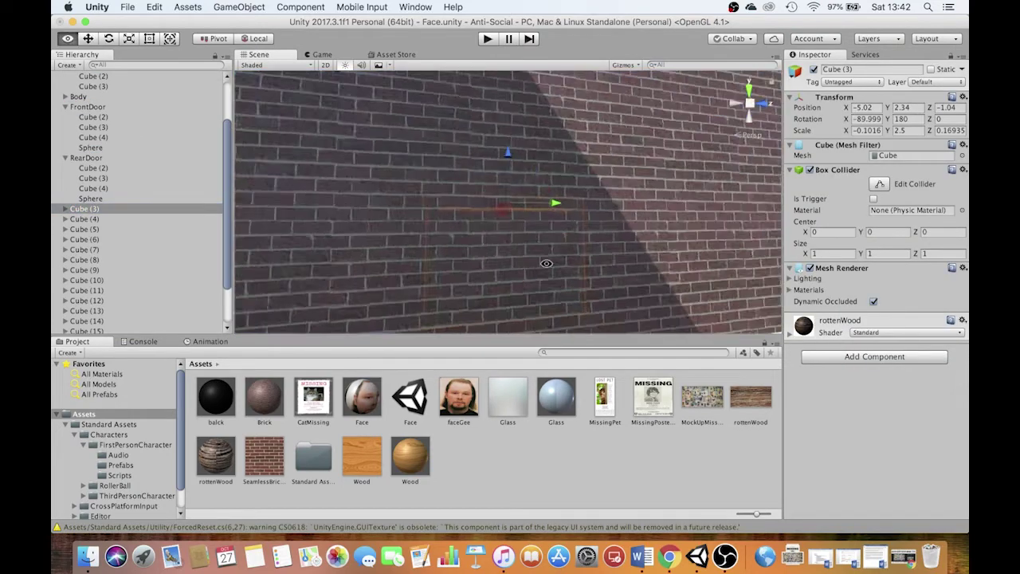
pyautogui.keyDown('alt'); pyautogui.moveTo(547, 263); pyautogui.dragTo(685, 239); pyautogui.keyUp('alt')
pyautogui.scroll(-10, 511, 159)
pyautogui.keyDown('shift'); pyautogui.click(510, 130); pyautogui.keyUp('shift')
pyautogui.keyDown('alt'); pyautogui.moveTo(638, 175); pyautogui.dragTo(359, 175); pyautogui.keyUp('alt')
pyautogui.click(519, 226)
pyautogui.keyDown('shift'); pyautogui.click(520, 196); pyautogui.keyUp('shift')
pyautogui.keyDown('shift'); pyautogui.click(521, 137); pyautogui.keyUp('shift')
pyautogui.moveTo(567, 103); pyautogui.dragTo(594, 104)
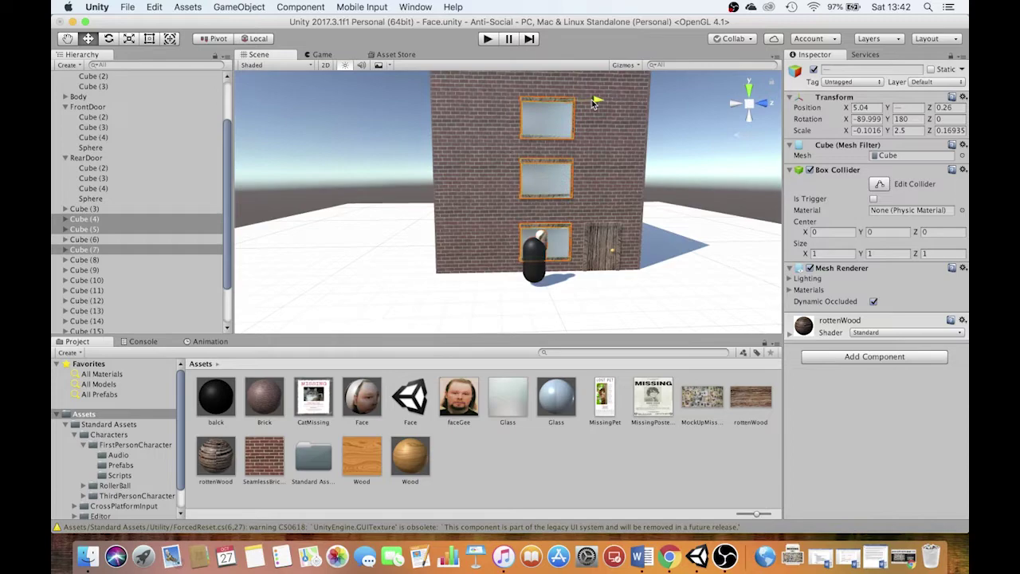
# - Import the Metal texture into the assets and create a material named Metal
pyautogui.keyDown('alt'); pyautogui.moveTo(637, 152); pyautogui.dragTo(399, 187); pyautogui.keyUp('alt')
pyautogui.scroll(10, 487, 175)
pyautogui.click(307, 171)
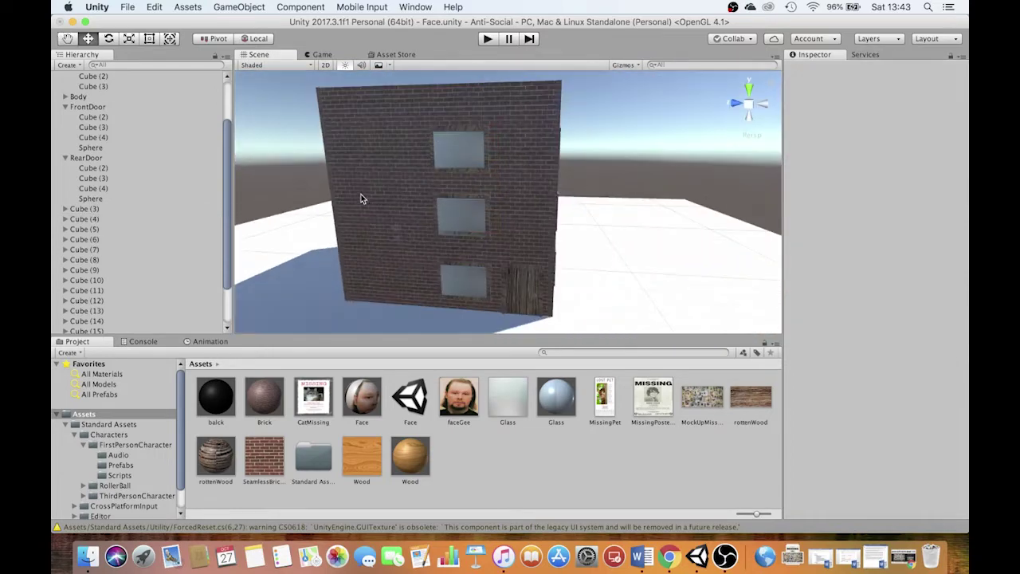
pyautogui.click(239, 7)
pyautogui.moveTo(388, 148); pyautogui.dragTo(489, 469)
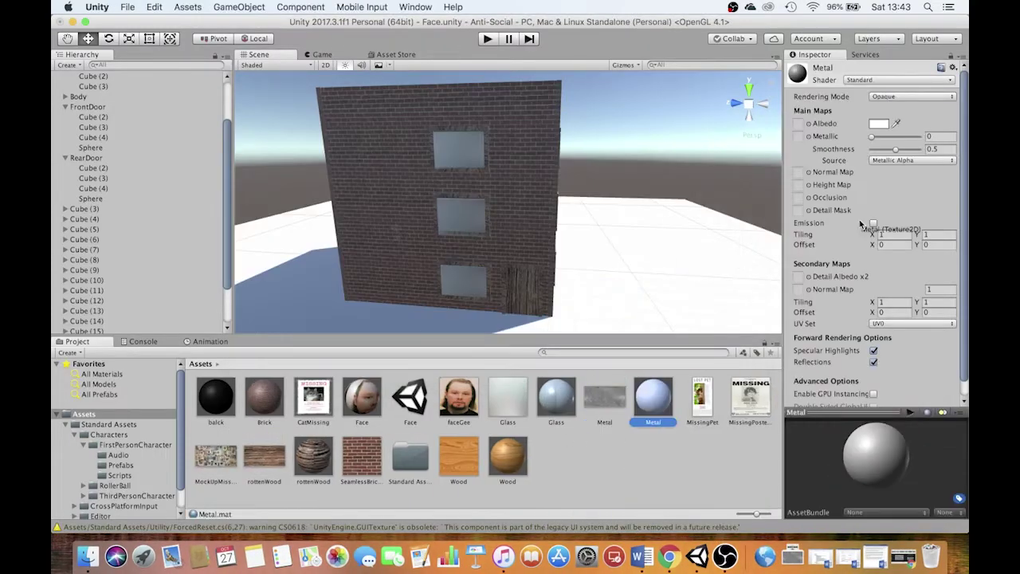
# - Add a cube and flatten it into a platform scaled 1.325 × 0.097 × 2.576 against the rear wall at Y 3.09, Z 3.54
pyautogui.click(239, 7)
pyautogui.moveTo(255, 45)
pyautogui.click(372, 46)
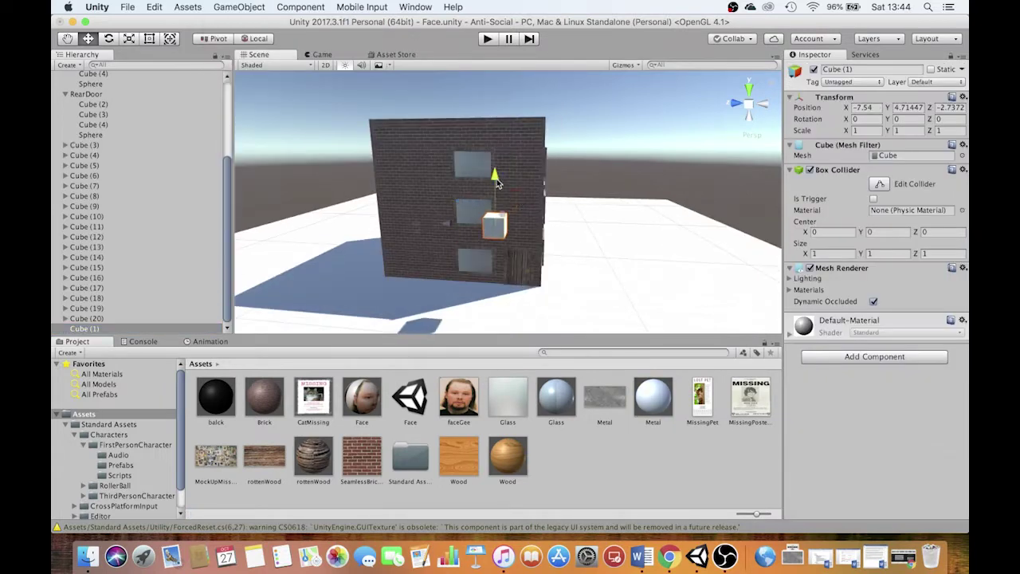
pyautogui.keyDown('alt'); pyautogui.moveTo(496, 182); pyautogui.dragTo(399, 215); pyautogui.keyUp('alt')
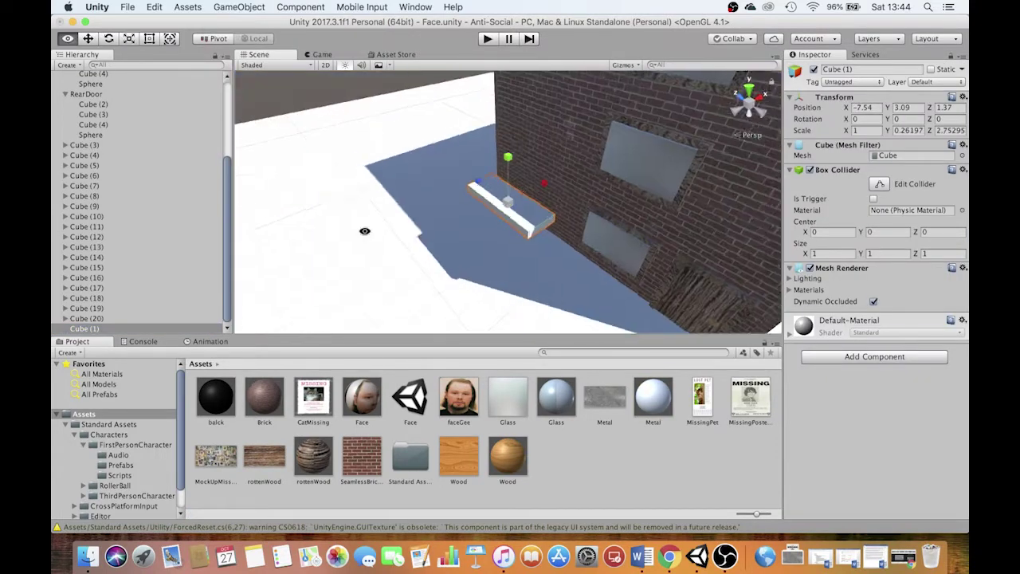
pyautogui.keyDown('alt'); pyautogui.moveTo(510, 160); pyautogui.dragTo(367, 249); pyautogui.keyUp('alt')
pyautogui.keyDown('alt'); pyautogui.moveTo(510, 207); pyautogui.dragTo(446, 168); pyautogui.keyUp('alt')
pyautogui.scroll(-3, 447, 168)
# - Apply the Metal material to the platform, using the Metal texture as its albedo and a reduced smoothness
pyautogui.moveTo(653, 397); pyautogui.dragTo(455, 201)
pyautogui.click(654, 397)
pyautogui.moveTo(605, 397); pyautogui.dragTo(800, 123)
pyautogui.moveTo(901, 149); pyautogui.dragTo(878, 149)
pyautogui.click(455, 201)
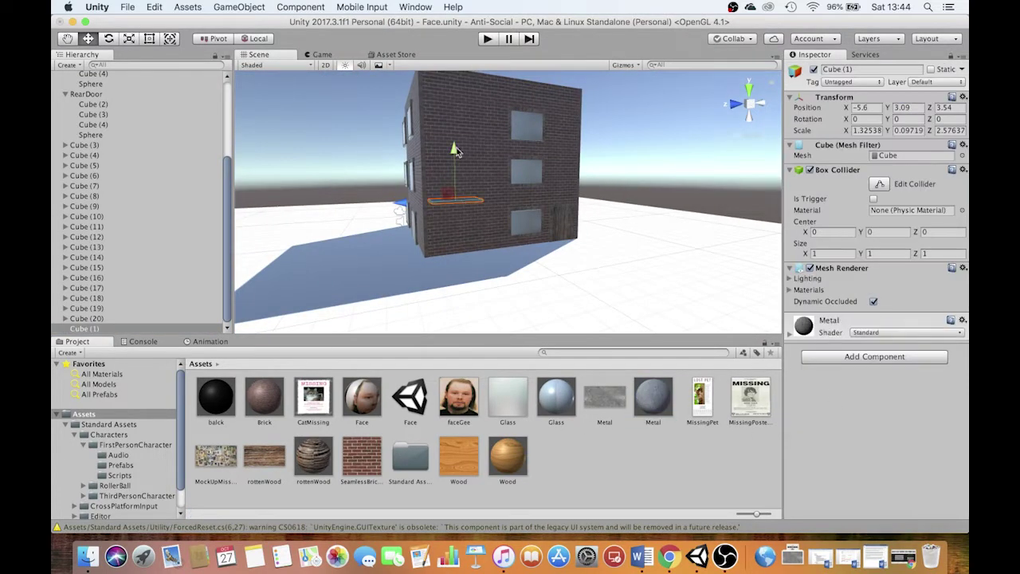
# - Duplicate the metal platform and narrow the copy to Z scale 0.3276 as a stair tread below the platform's end
pyautogui.press('super+d')
pyautogui.moveTo(455, 150); pyautogui.dragTo(569, 209)
pyautogui.click(475, 195)
pyautogui.press('super+d')
pyautogui.press('super+d')
pyautogui.press('r')
pyautogui.press('w')
# - Duplicate the tread repeatedly, offsetting each copy down and along the wall to form a flight reaching the ground
pyautogui.press('super+d')
pyautogui.moveTo(566, 165); pyautogui.dragTo(627, 283)
pyautogui.press('super+d')
pyautogui.press('super+d')
pyautogui.press('super+d')
pyautogui.press('super+d')
pyautogui.press('super+d')
pyautogui.keyDown('alt'); pyautogui.moveTo(558, 215); pyautogui.dragTo(628, 197); pyautogui.keyUp('alt')
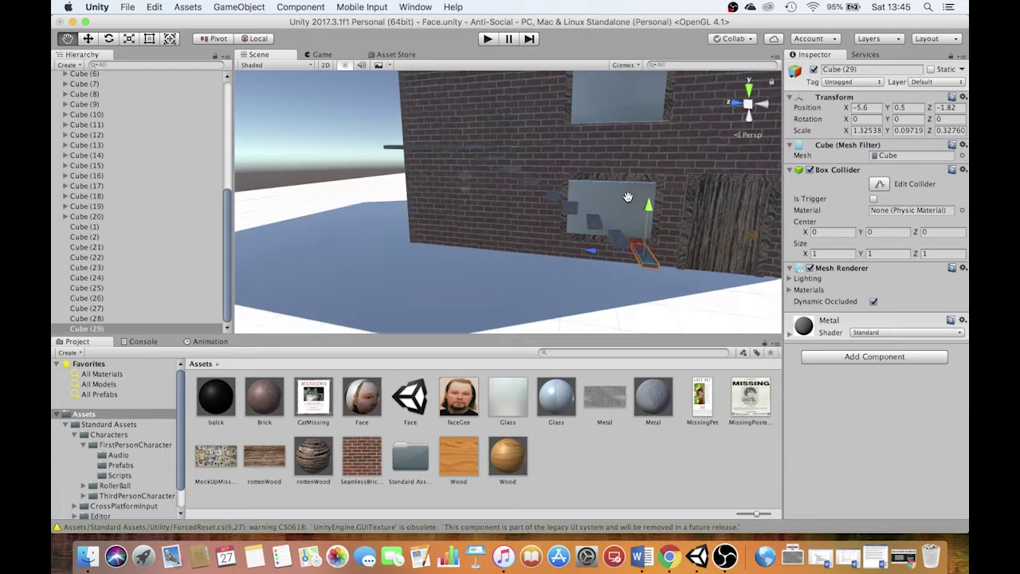
pyautogui.press('super+d')
pyautogui.moveTo(644, 248); pyautogui.dragTo(664, 265)
# - Move the lowest stair treads closer together along the wall to tighten the flight
pyautogui.keyDown('alt'); pyautogui.moveTo(638, 199); pyautogui.dragTo(606, 231); pyautogui.keyUp('alt')
pyautogui.click(534, 209)
pyautogui.click(526, 196)
pyautogui.keyDown('alt'); pyautogui.moveTo(510, 216); pyautogui.dragTo(479, 201); pyautogui.keyUp('alt')
pyautogui.click(586, 182)
pyautogui.moveTo(544, 191); pyautogui.dragTo(529, 191)
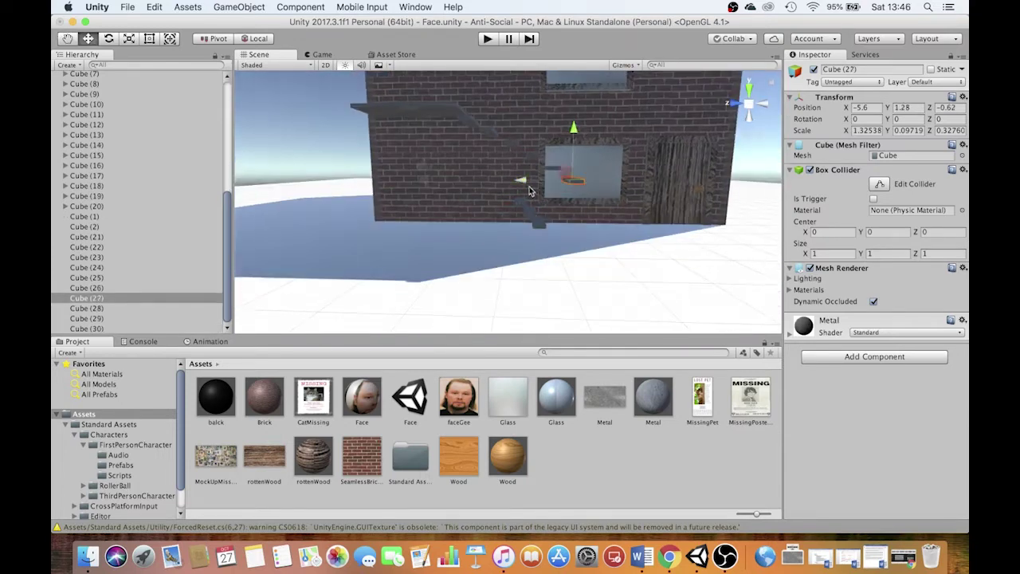
# - Rotate the Directional Light so that it shines on the rear wall with the stairs
pyautogui.scroll(15, 137, 192)
pyautogui.click(101, 98)
pyautogui.moveTo(848, 119); pyautogui.dragTo(851, 119)
pyautogui.moveTo(888, 119); pyautogui.dragTo(901, 119)
# - Shift the remaining upper treads along the wall so they connect the lower steps to the platform
pyautogui.click(574, 182)
pyautogui.moveTo(522, 182); pyautogui.dragTo(485, 195)
pyautogui.click(552, 167)
pyautogui.click(511, 191)
pyautogui.click(532, 159)
pyautogui.click(512, 148)
pyautogui.click(487, 137)
pyautogui.click(469, 125)
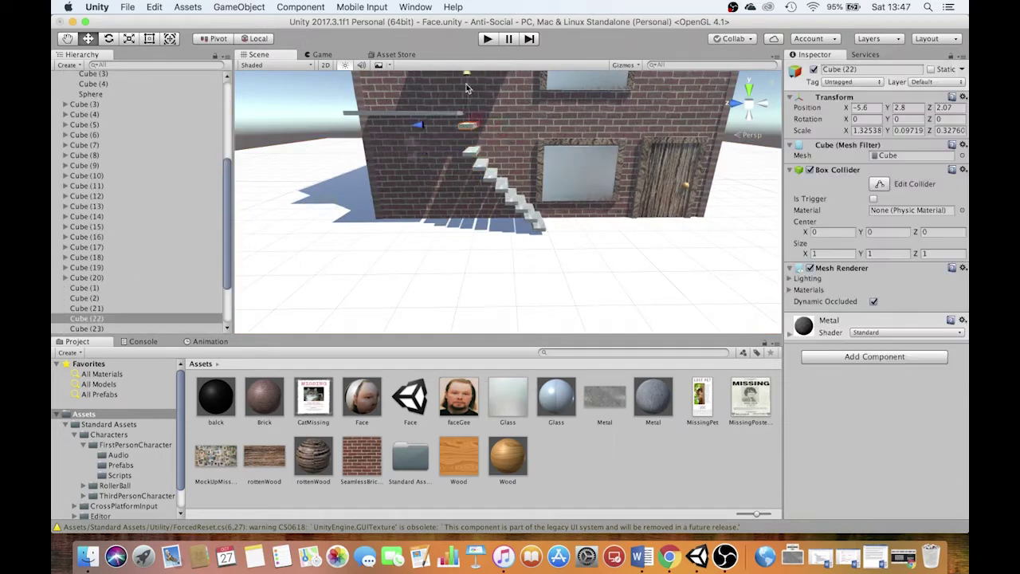
pyautogui.moveTo(467, 89); pyautogui.dragTo(467, 97)
pyautogui.moveTo(418, 133); pyautogui.dragTo(411, 132)
# - Duplicate the metal platform and move the copy along the wall over the stair treads
pyautogui.keyDown('alt'); pyautogui.moveTo(447, 167); pyautogui.dragTo(443, 144); pyautogui.keyUp('alt')
pyautogui.click(411, 112)
pyautogui.press('super+d')
pyautogui.moveTo(363, 110); pyautogui.dragTo(461, 113)
# - Tilt the platform copy to about -47.8° in X and stretch it to Z scale about 4.0 as a beam along the stairs
pyautogui.click(214, 38)
pyautogui.click(108, 38)
pyautogui.moveTo(511, 88); pyautogui.dragTo(461, 124)
pyautogui.click(88, 38)
pyautogui.scroll(-3, 510, 175)
pyautogui.click(129, 38)
pyautogui.keyDown('alt'); pyautogui.moveTo(501, 188); pyautogui.dragTo(463, 200); pyautogui.keyUp('alt')
pyautogui.click(89, 39)
# - Switch the transform handles to local orientation and try moving the slanted stair beam along its own axes
pyautogui.scroll(-1, 146, 278)
pyautogui.click(88, 319)
pyautogui.keyDown('shift'); pyautogui.click(84, 207); pyautogui.keyUp('shift')
pyautogui.keyDown('shift'); pyautogui.click(87, 227); pyautogui.keyUp('shift')
pyautogui.keyDown('super'); pyautogui.click(88, 226); pyautogui.keyUp('super')
pyautogui.scroll(5, 457, 205)
pyautogui.keyDown('alt'); pyautogui.moveTo(499, 151); pyautogui.dragTo(536, 155); pyautogui.keyUp('alt')
pyautogui.click(456, 137)
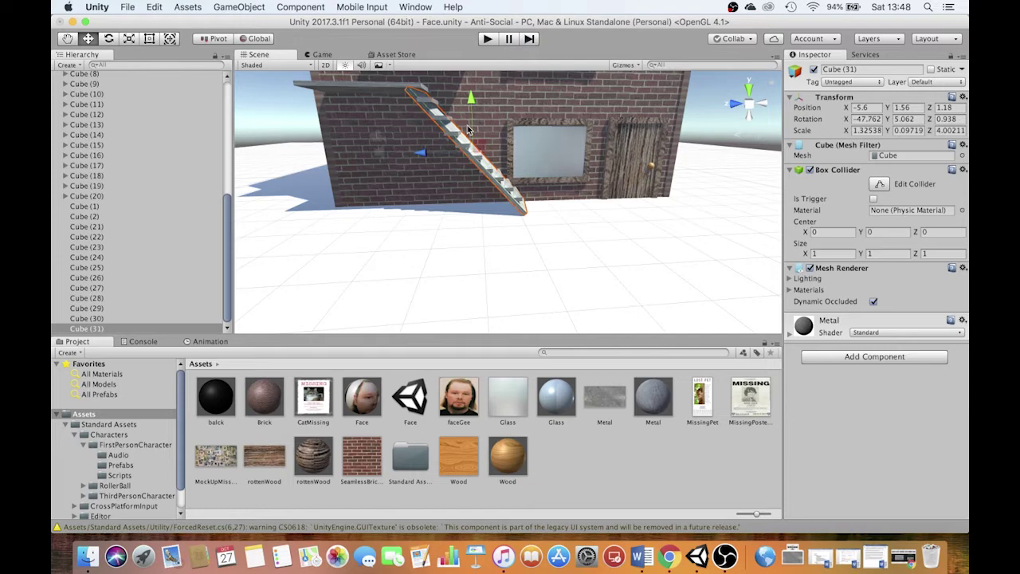
pyautogui.keyDown('alt'); pyautogui.moveTo(469, 130); pyautogui.dragTo(428, 152); pyautogui.keyUp('alt')
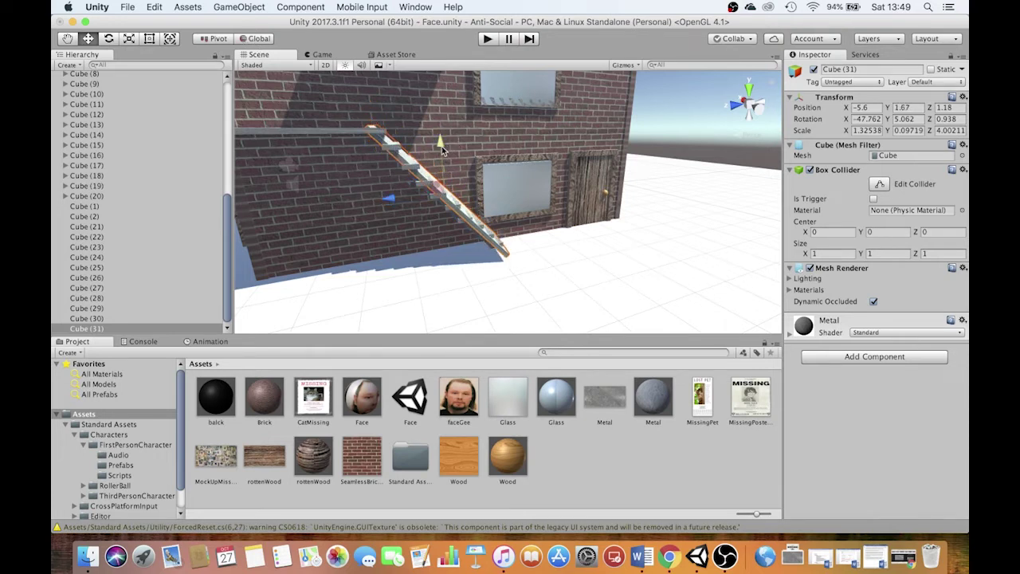
pyautogui.click(256, 39)
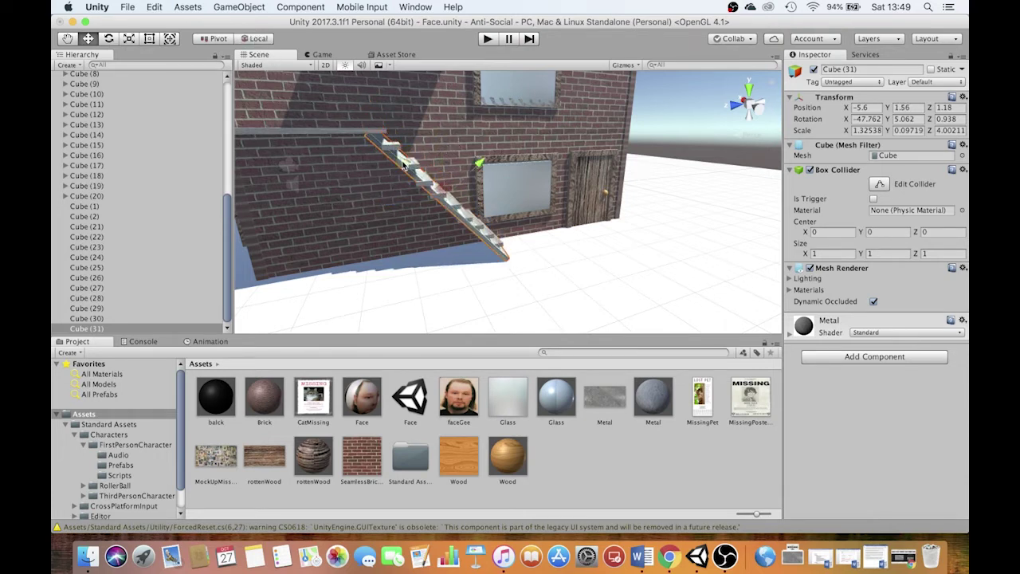
pyautogui.moveTo(407, 165); pyautogui.dragTo(431, 154)
pyautogui.press('super+z')
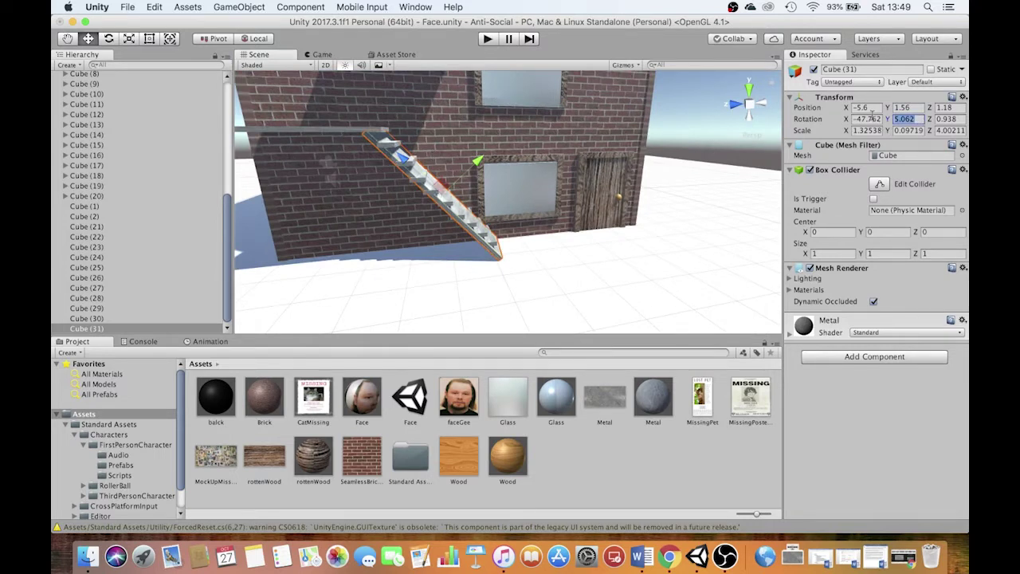
# - Set the slanted stair beam's Y and Z rotation to 0
pyautogui.write('0')
pyautogui.press('Tab')
pyautogui.write('0')
pyautogui.press('Tab')
pyautogui.keyDown('alt'); pyautogui.moveTo(551, 118); pyautogui.dragTo(472, 139); pyautogui.keyUp('alt')
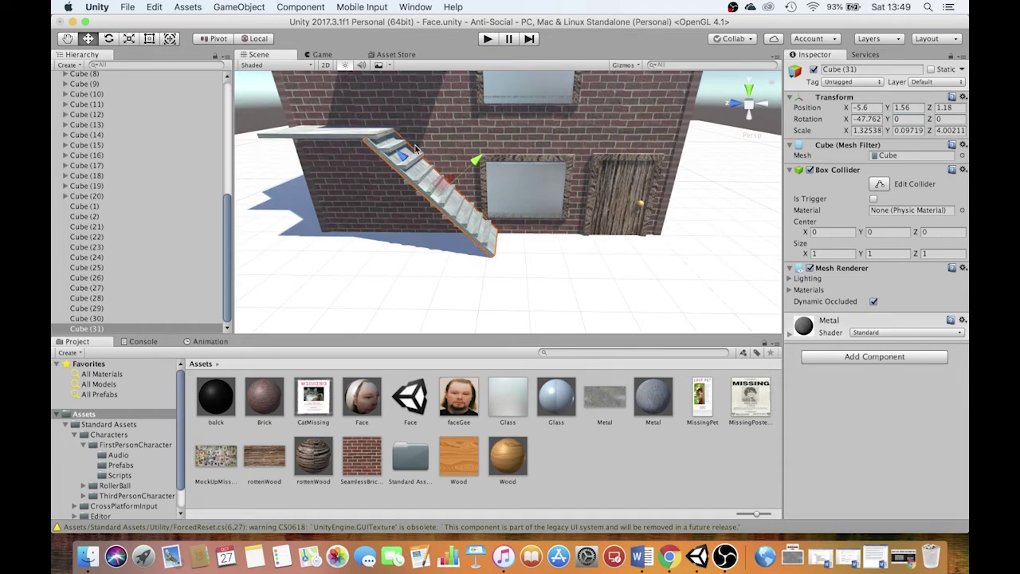
# - Shift the beam onto the treads at about Y 1.67, Z 1.06, and make it invisible by disabling its Mesh Renderer
pyautogui.moveTo(475, 162); pyautogui.dragTo(412, 184)
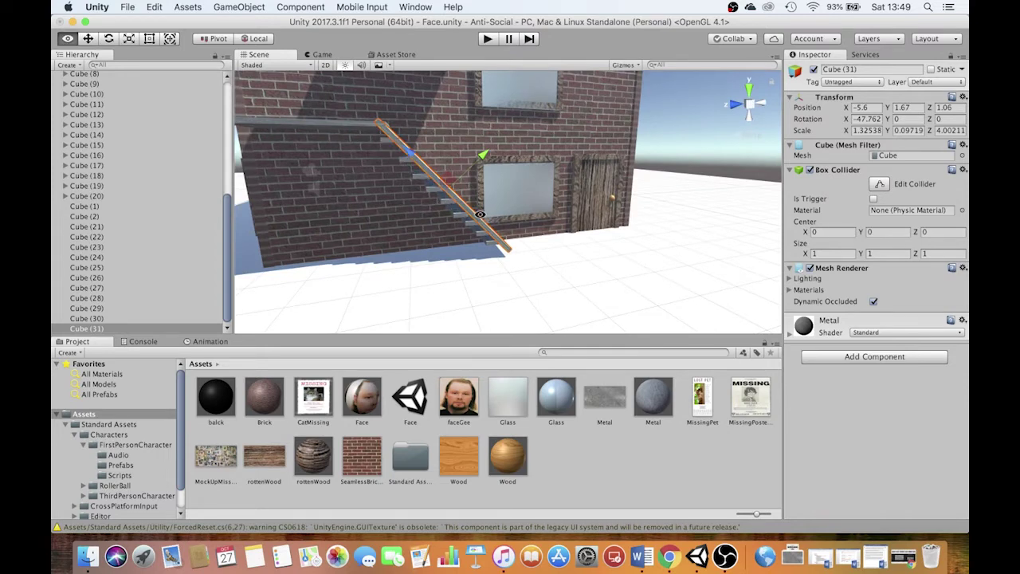
pyautogui.keyDown('alt'); pyautogui.moveTo(481, 214); pyautogui.dragTo(508, 237); pyautogui.keyUp('alt')
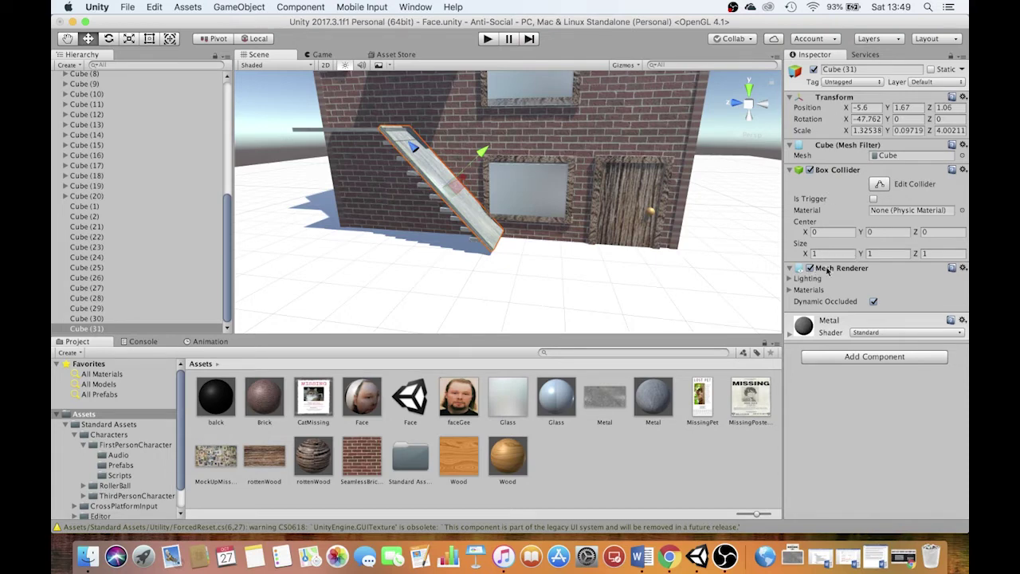
pyautogui.click(810, 268)
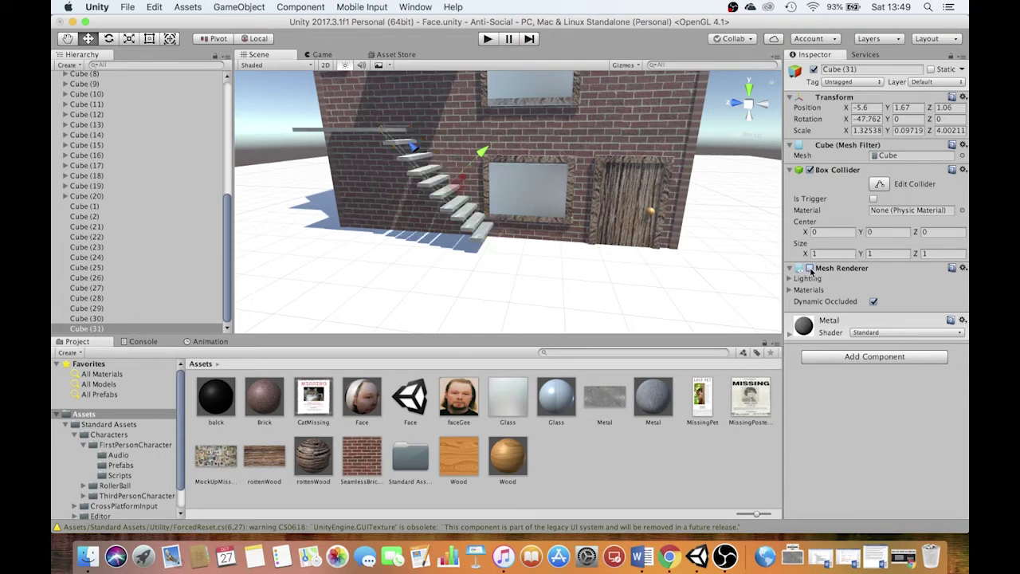
pyautogui.keyDown('alt'); pyautogui.moveTo(517, 217); pyautogui.dragTo(503, 250); pyautogui.keyUp('alt')
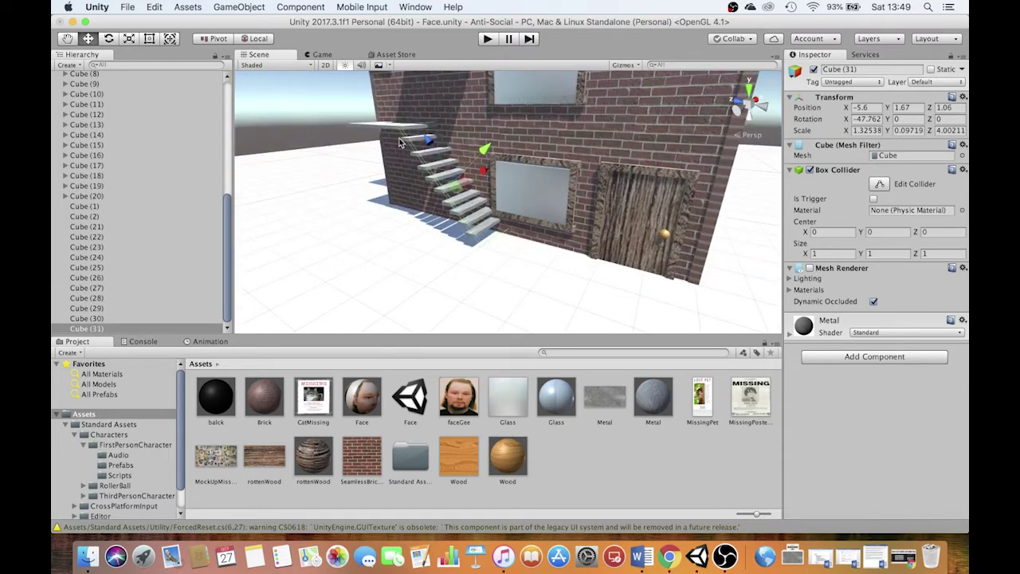
pyautogui.keyDown('alt'); pyautogui.moveTo(510, 241); pyautogui.dragTo(492, 236); pyautogui.keyUp('alt')
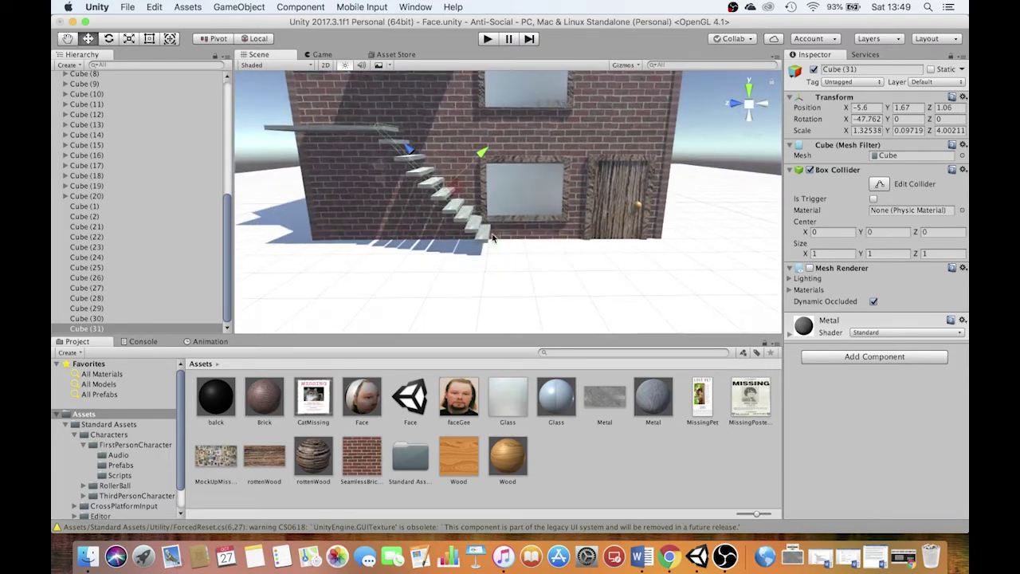
# - Parent Cube (23) through Cube (31) under the top tread, Cube (22), to group the stair flight
pyautogui.keyDown('shift'); pyautogui.click(86, 238); pyautogui.keyUp('shift')
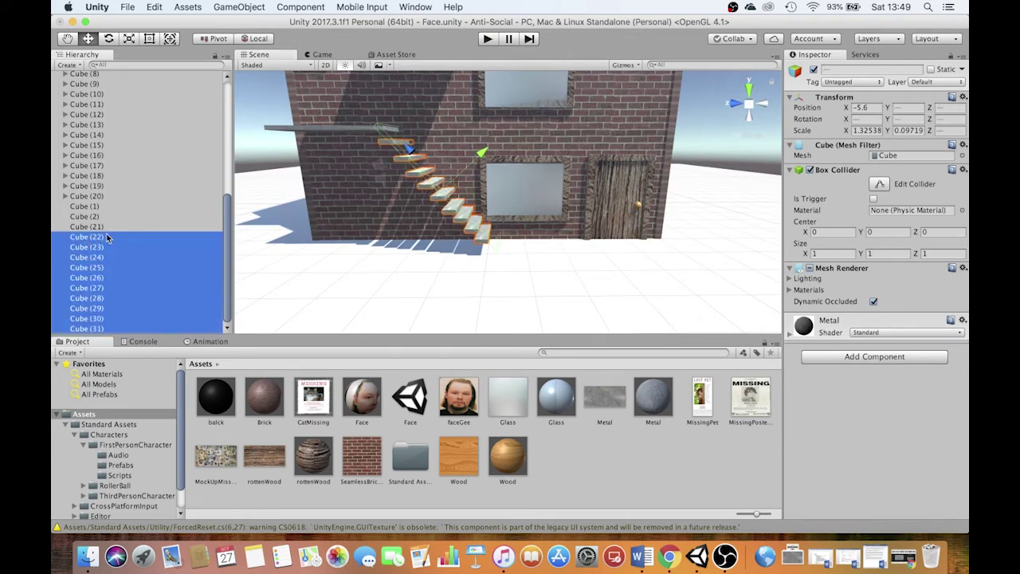
pyautogui.keyDown('shift'); pyautogui.click(100, 249); pyautogui.keyUp('shift')
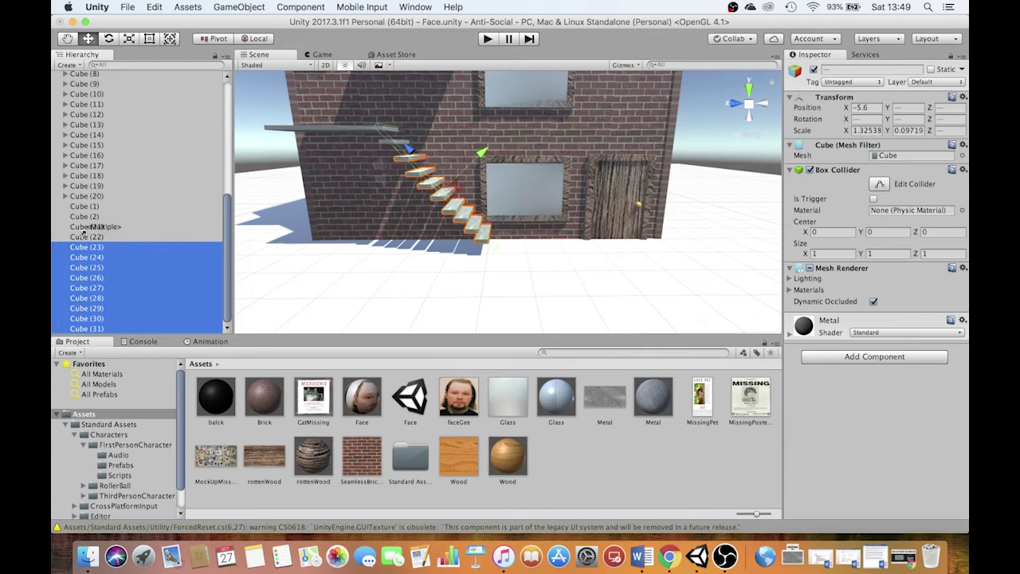
pyautogui.moveTo(84, 231); pyautogui.dragTo(89, 238)
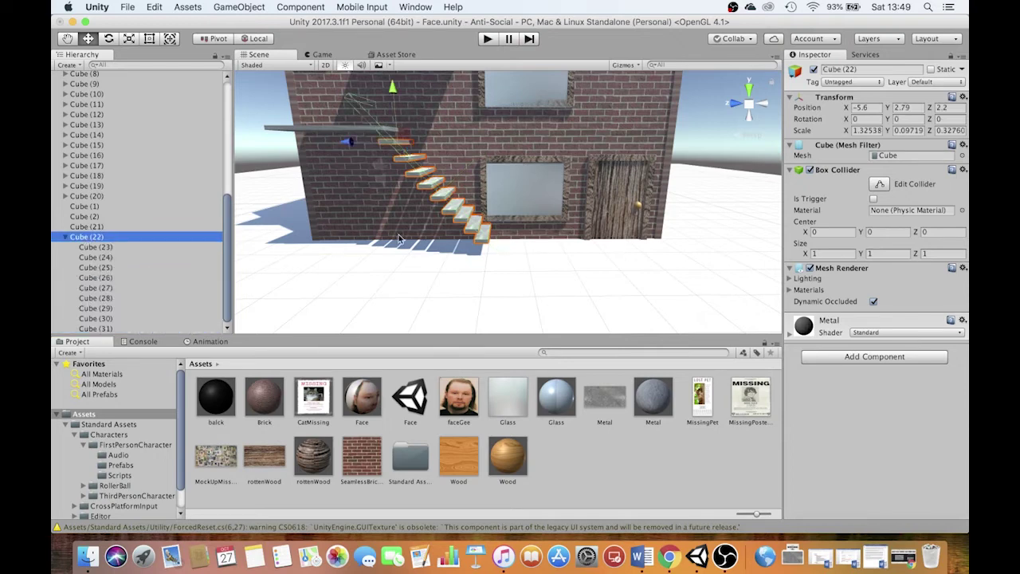
pyautogui.scroll(-4, 399, 239)
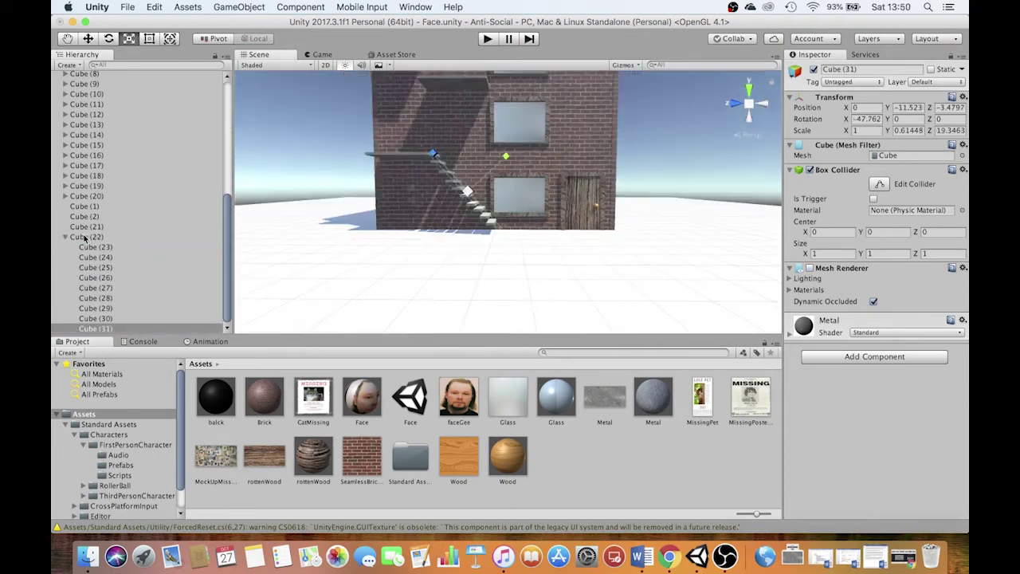
# - Duplicate the Cube (22) stair flight and raise the copy to the top platform at about Y 8.5
pyautogui.click(147, 237)
pyautogui.scroll(-8, 423, 241)
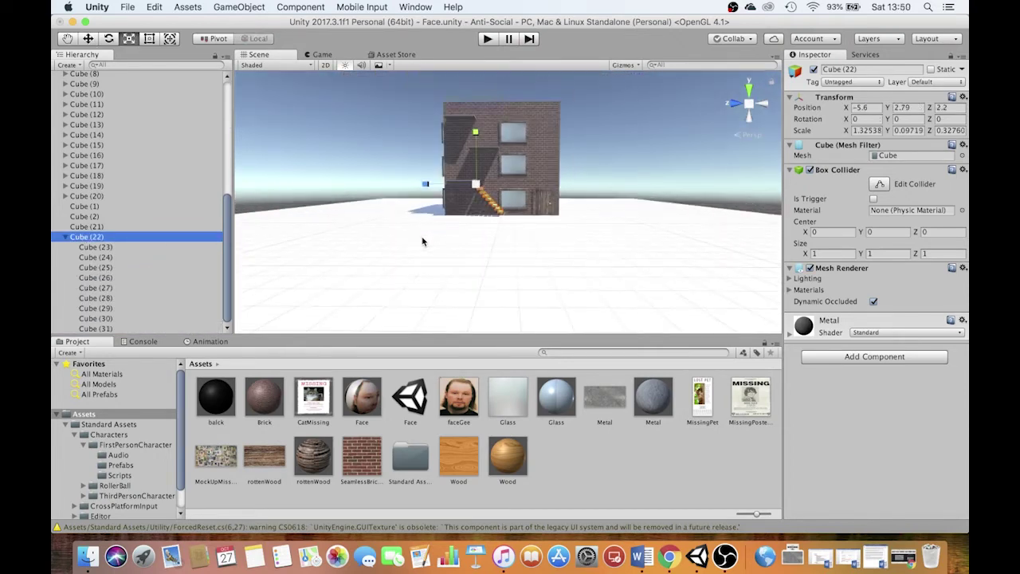
pyautogui.press('super+d')
pyautogui.press('w')
pyautogui.moveTo(476, 134); pyautogui.dragTo(476, 70)
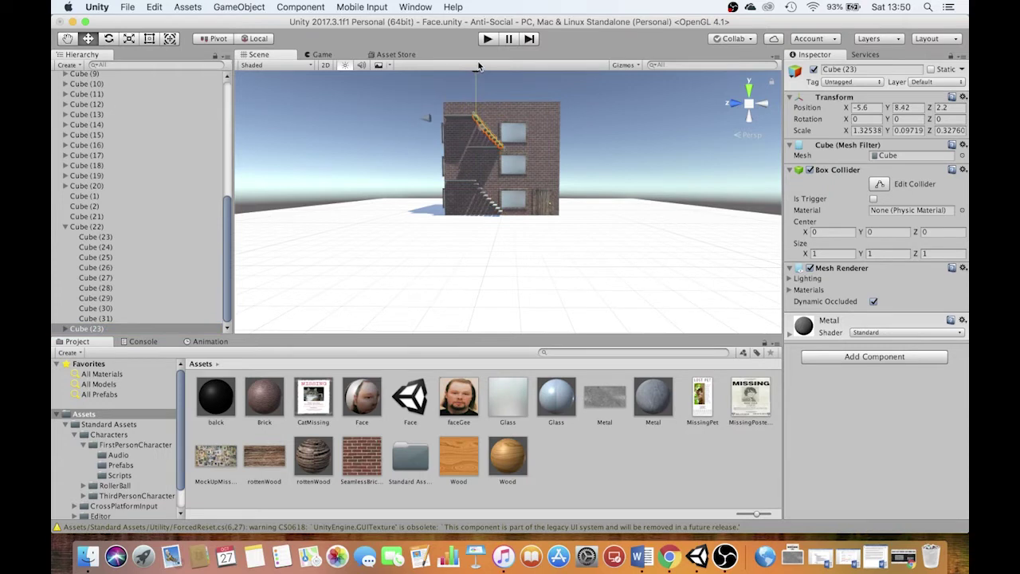
# - Duplicate the upper flight, rotate the copy 180° in Y and place it between the lower and middle platforms at about Y 5.67
pyautogui.press('super+d')
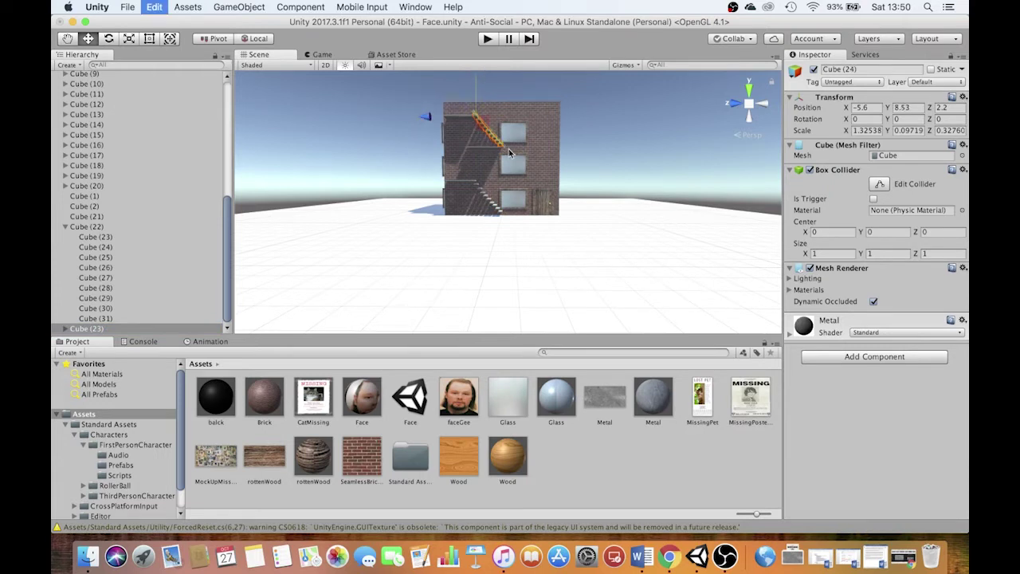
pyautogui.moveTo(472, 87); pyautogui.dragTo(411, 139)
pyautogui.press('e')
pyautogui.keyDown('super'); pyautogui.moveTo(507, 150); pyautogui.dragTo(536, 229); pyautogui.keyUp('super')
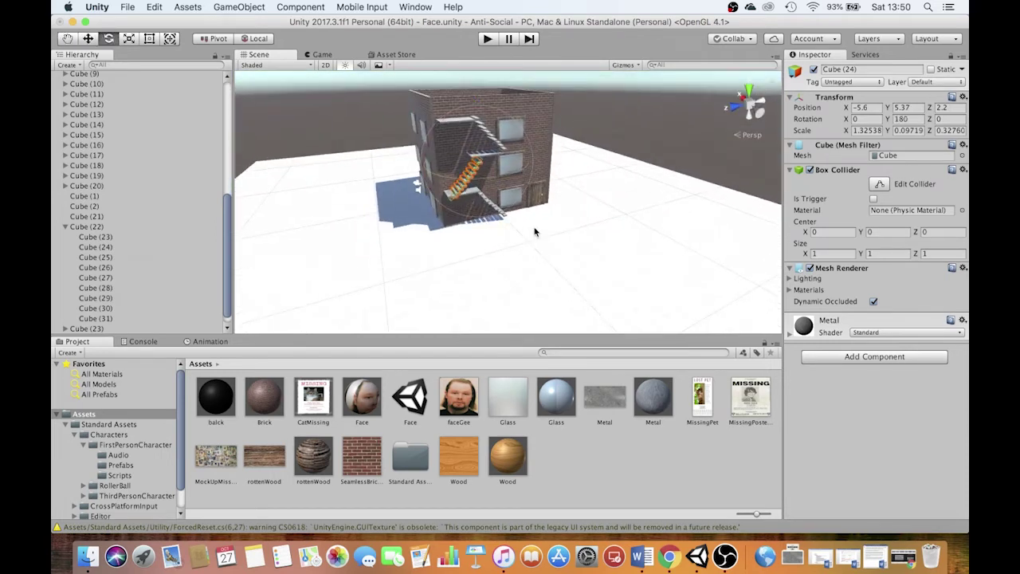
pyautogui.press('w')
pyautogui.moveTo(473, 116); pyautogui.dragTo(478, 112)
pyautogui.keyDown('alt'); pyautogui.moveTo(488, 124); pyautogui.dragTo(551, 113); pyautogui.keyUp('alt')
# - Rename the three stair flights Stairs0, Stairs1 and Stairs2, and select them together
pyautogui.click(66, 228)
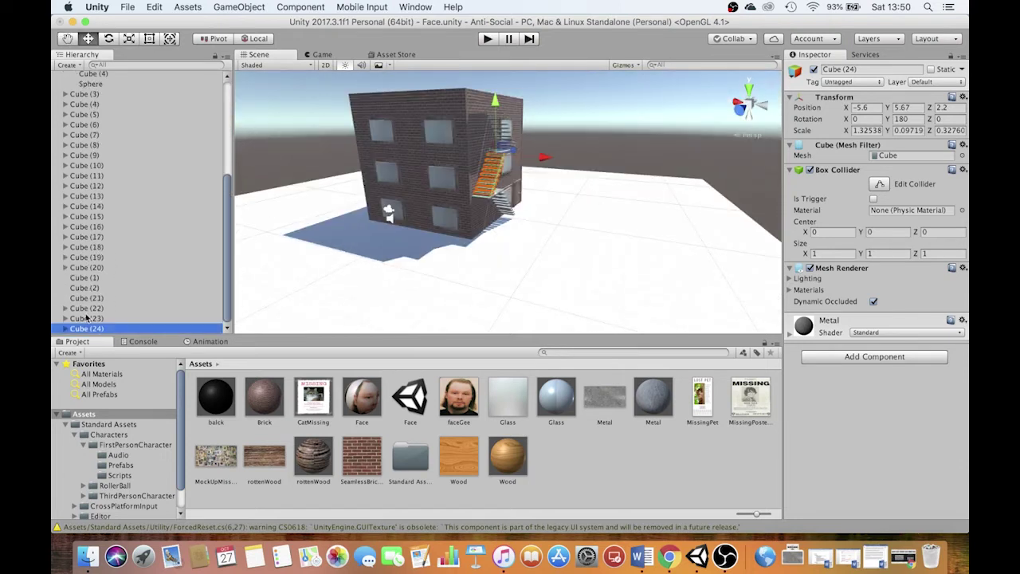
pyautogui.click(83, 309)
pyautogui.write('Stairs')
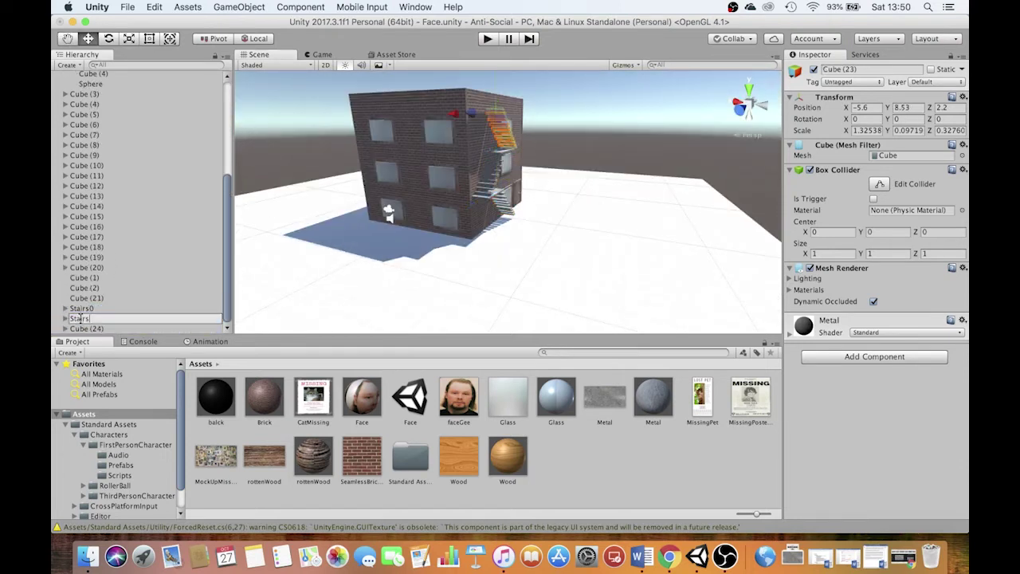
pyautogui.click(82, 330)
pyautogui.click(83, 308)
pyautogui.keyDown('shift'); pyautogui.click(83, 330); pyautogui.keyUp('shift')
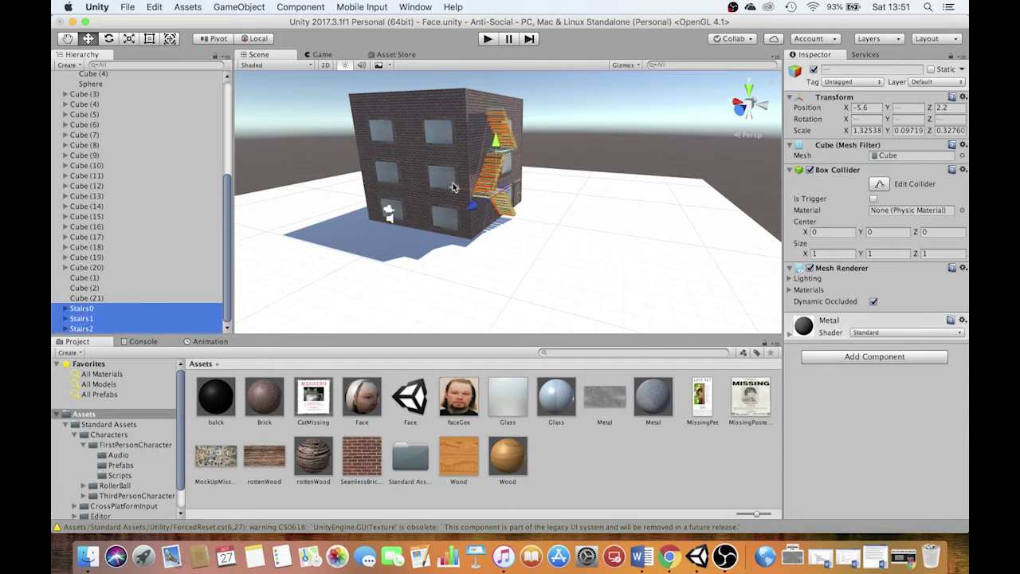
# - Clear the selection, play-test the scene by walking around the exterior stairs, and stop the game
pyautogui.moveTo(453, 186); pyautogui.dragTo(251, 184)
pyautogui.keyDown('alt'); pyautogui.moveTo(606, 192); pyautogui.dragTo(470, 244); pyautogui.keyUp('alt')
pyautogui.click(662, 137)
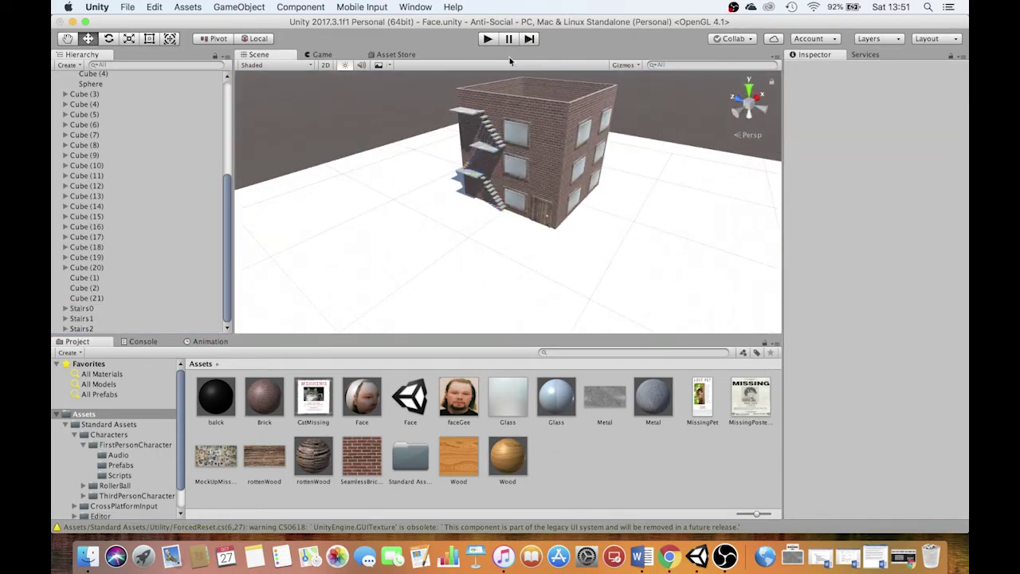
pyautogui.click(489, 39)
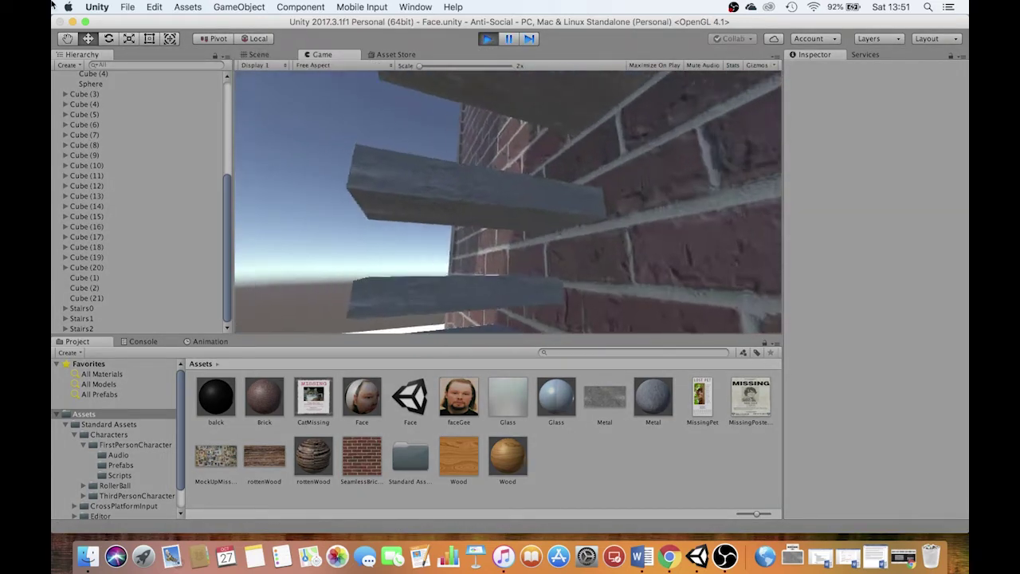
pyautogui.press('w')
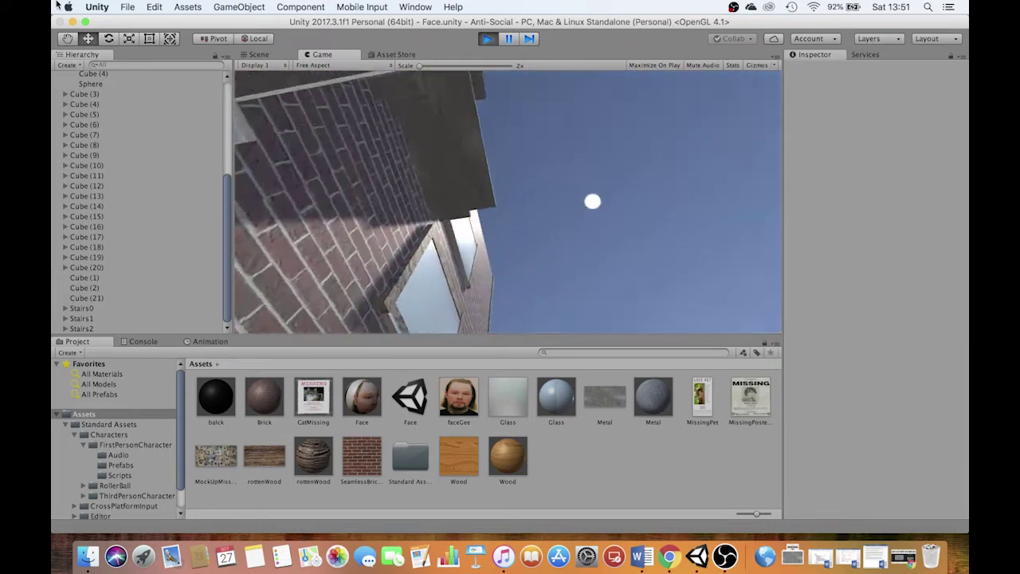
pyautogui.click(487, 40)
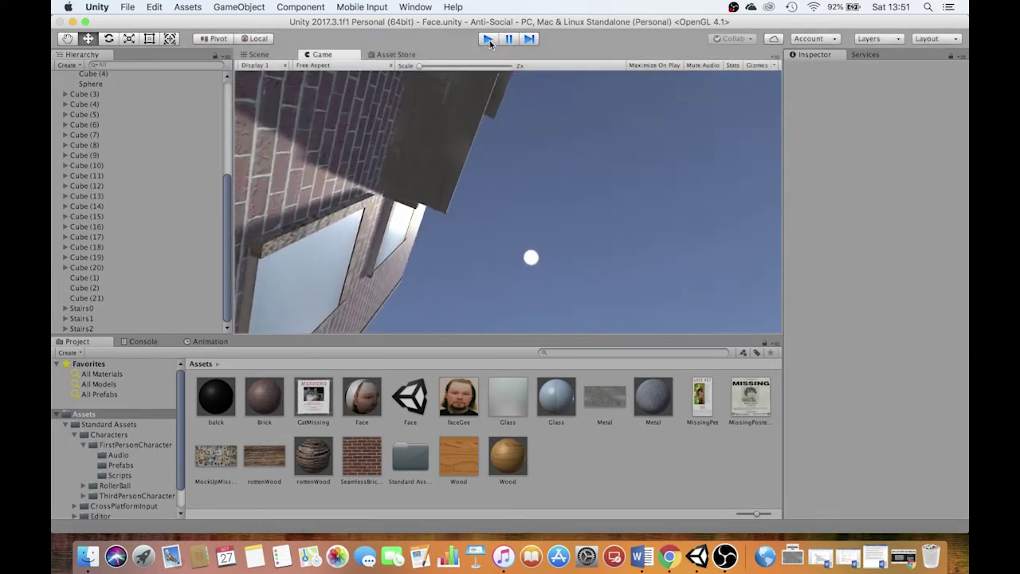
# - Select the three metal platforms, Cube (1), Cube (2) and Cube (21), and widen them to an X scale of about 2.227
pyautogui.click(470, 173)
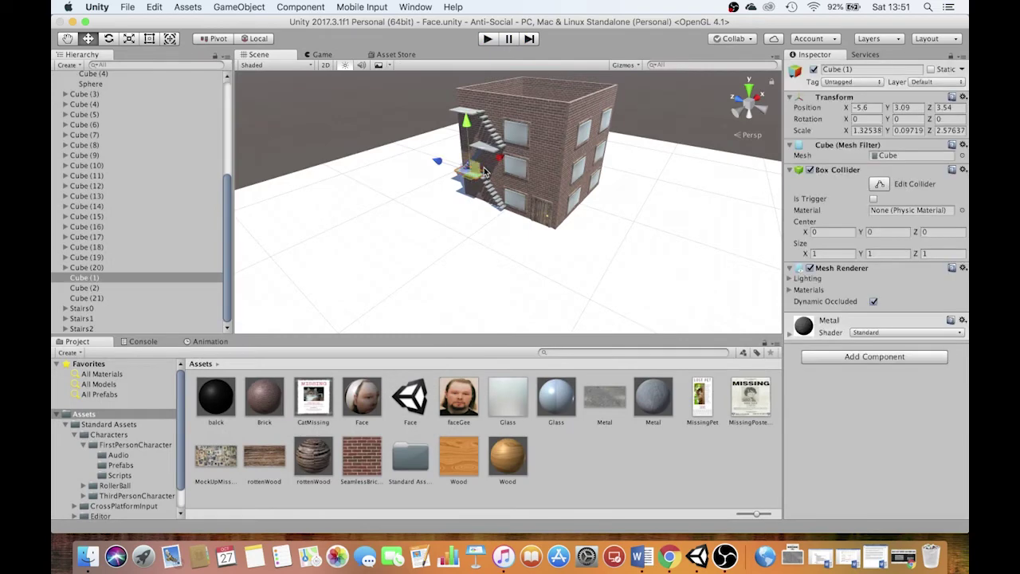
pyautogui.keyDown('shift'); pyautogui.click(460, 114); pyautogui.keyUp('shift')
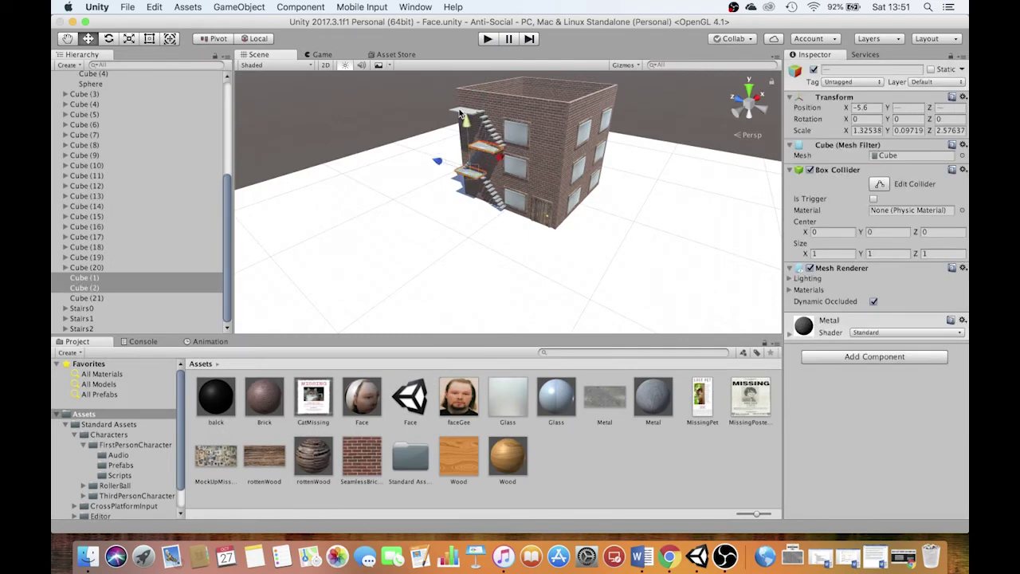
pyautogui.keyDown('shift'); pyautogui.click(456, 114); pyautogui.keyUp('shift')
pyautogui.press('e')
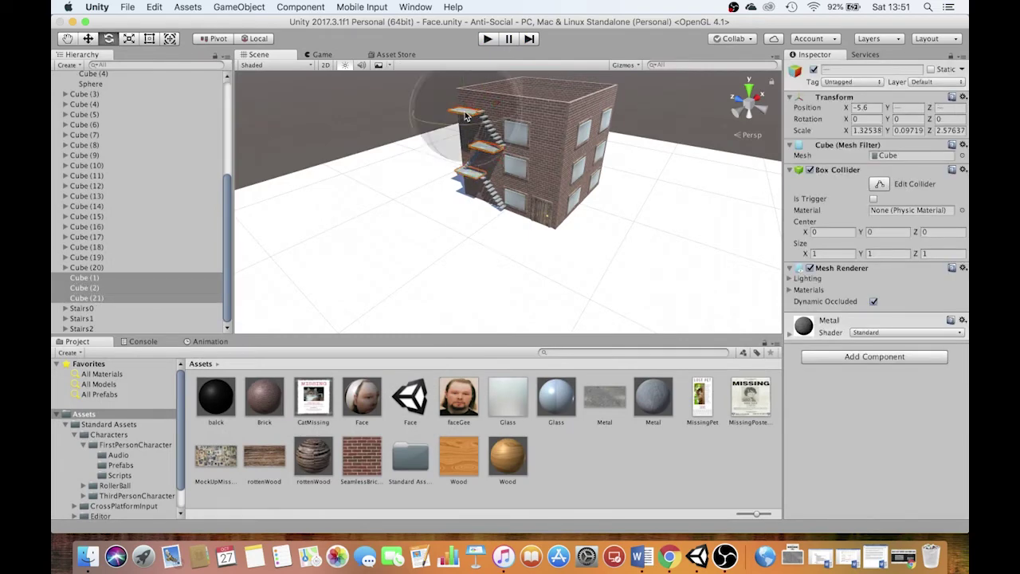
pyautogui.press('r')
# - Play-test the climb over the widened platforms up to the top of the building, and stop the game
pyautogui.press('w')
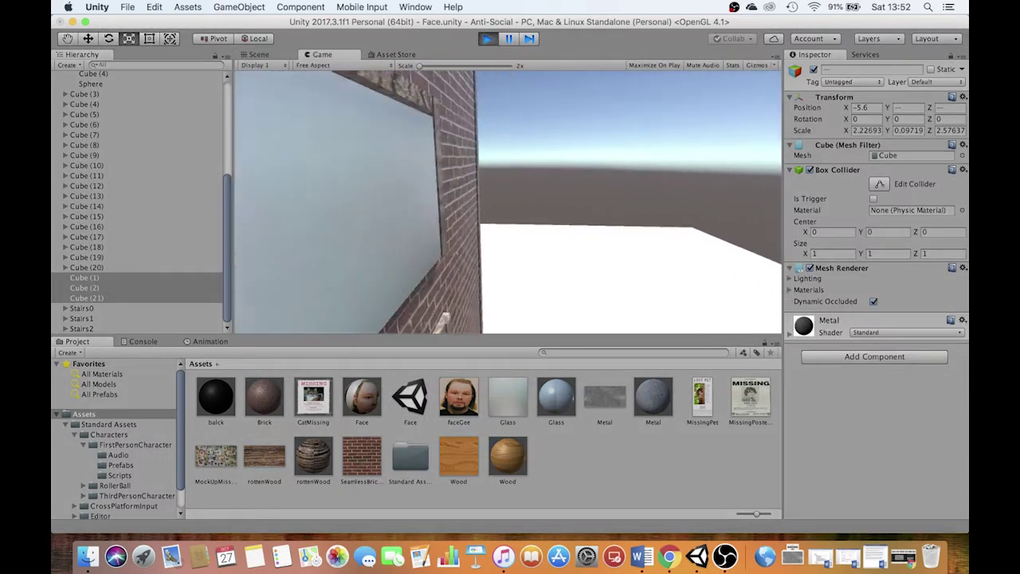
pyautogui.press('w')
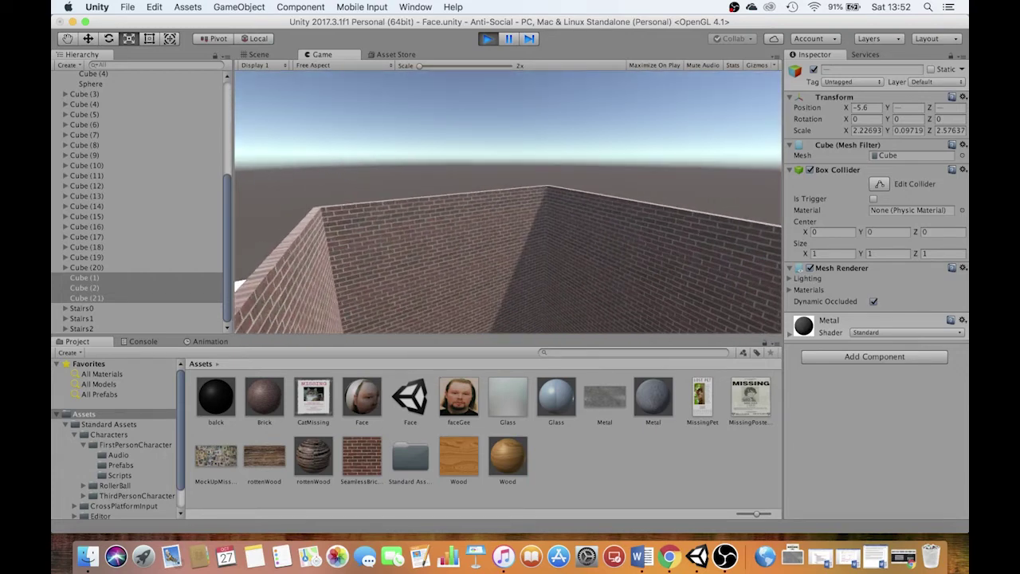
pyautogui.click(488, 39)
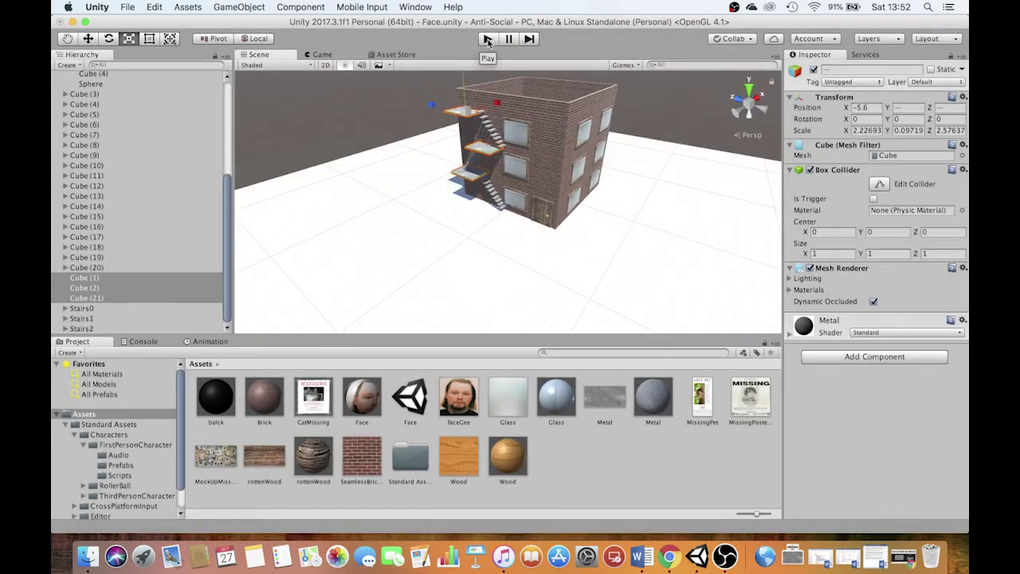